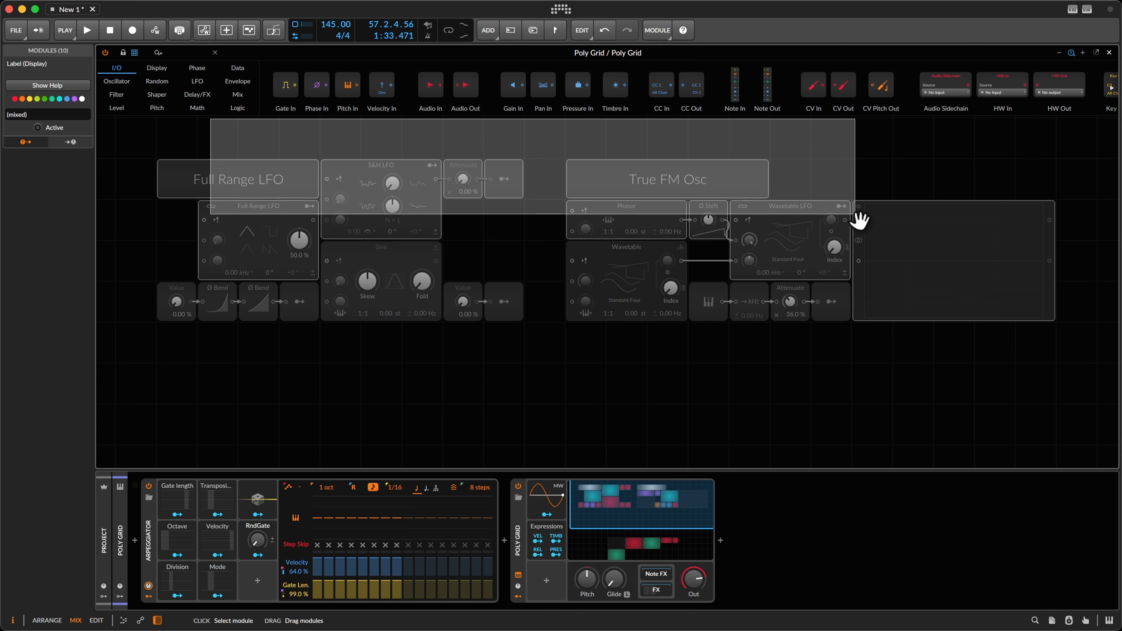
Delete the Full Range LFO module group, its leftover Value module, and the whole True FM Osc group from the grid
{"action": "mouse_move", "coordinate": [859, 220]}
{"action": "left_mouse_down"}
{"action": "mouse_move", "coordinate": [250, 313]}
{"action": "mouse_move", "coordinate": [308, 358]}
{"action": "left_mouse_up"}
{"action": "key", "text": "BackSpace"}
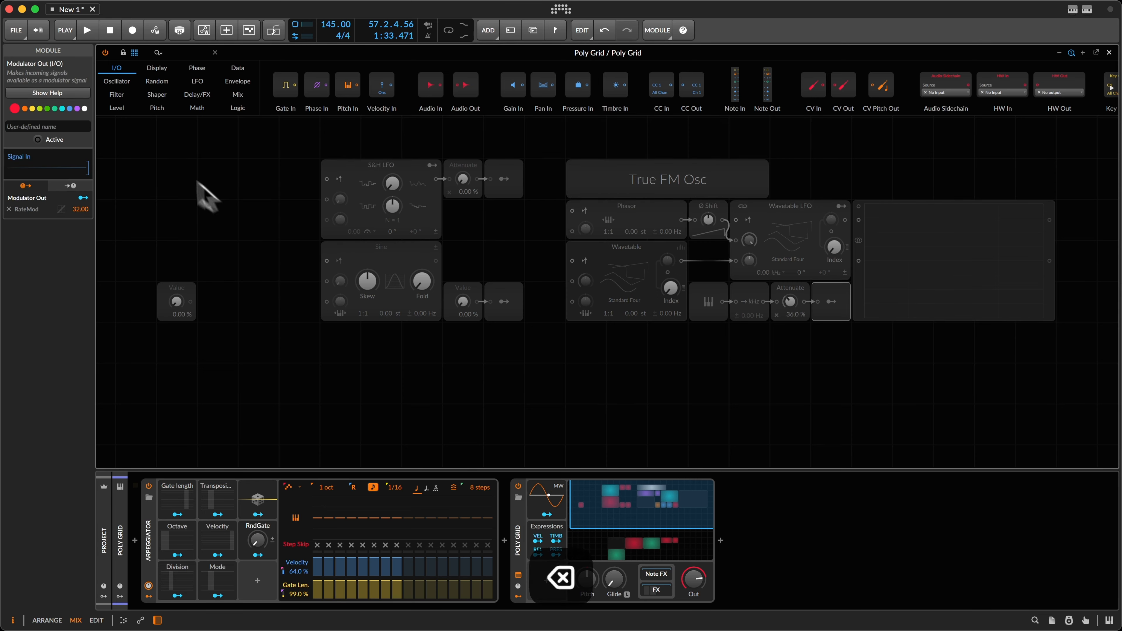
{"action": "left_click_drag", "start_coordinate": [141, 169], "coordinate": [186, 322]}
{"action": "key", "text": "BackSpace"}
{"action": "left_click_drag", "start_coordinate": [555, 116], "coordinate": [1034, 386]}
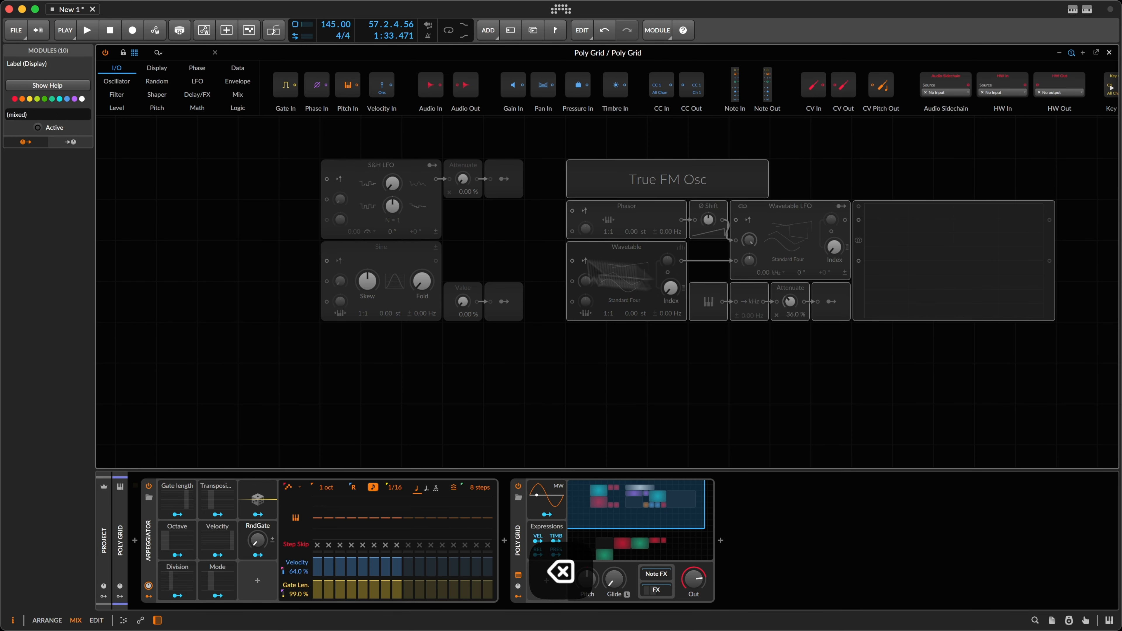
{"action": "key", "text": "BackSpace"}
Delete the Sine oscillator, Value, Attenuate and output modules around the S&H LFO, keeping only the S&H LFO
{"action": "left_click_drag", "start_coordinate": [245, 263], "coordinate": [624, 318]}
{"action": "key", "text": "BackSpace"}
{"action": "left_click_drag", "start_coordinate": [462, 142], "coordinate": [628, 261]}
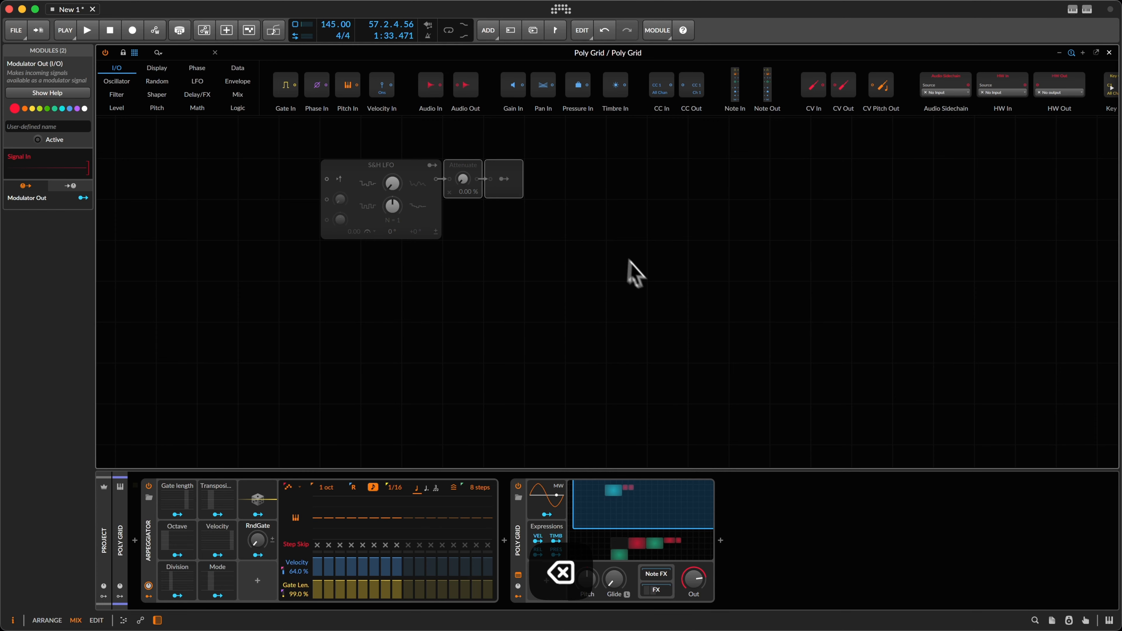
{"action": "key", "text": "BackSpace"}
Place the S&H LFO directly above the Wavetable oscillator
{"action": "left_click", "coordinate": [400, 171]}
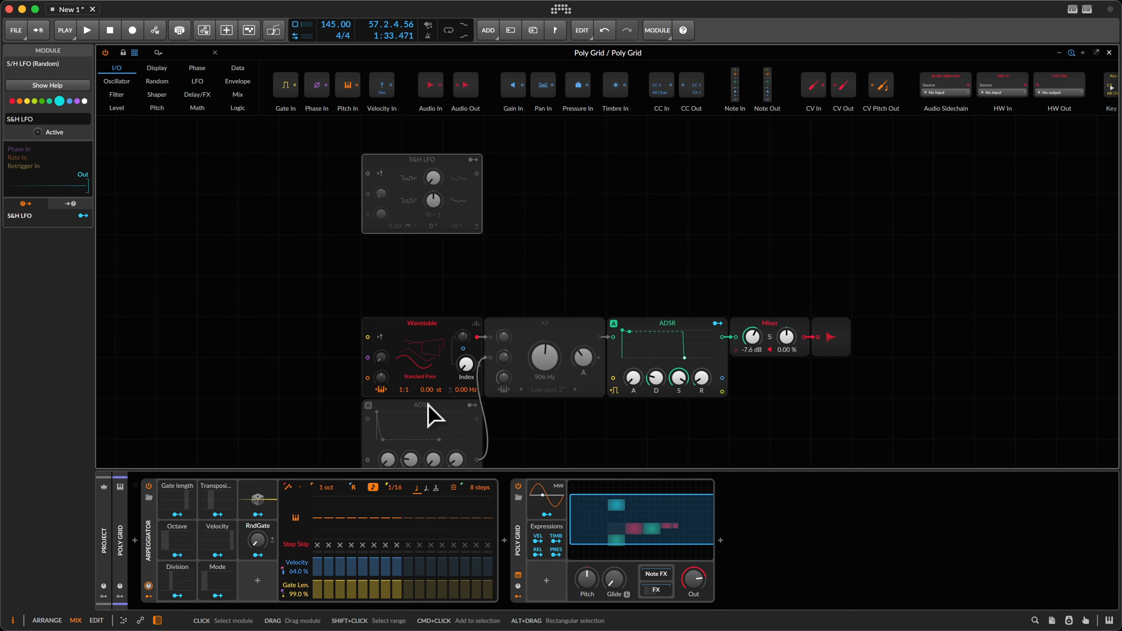
{"action": "left_click_drag", "start_coordinate": [411, 166], "coordinate": [412, 248]}
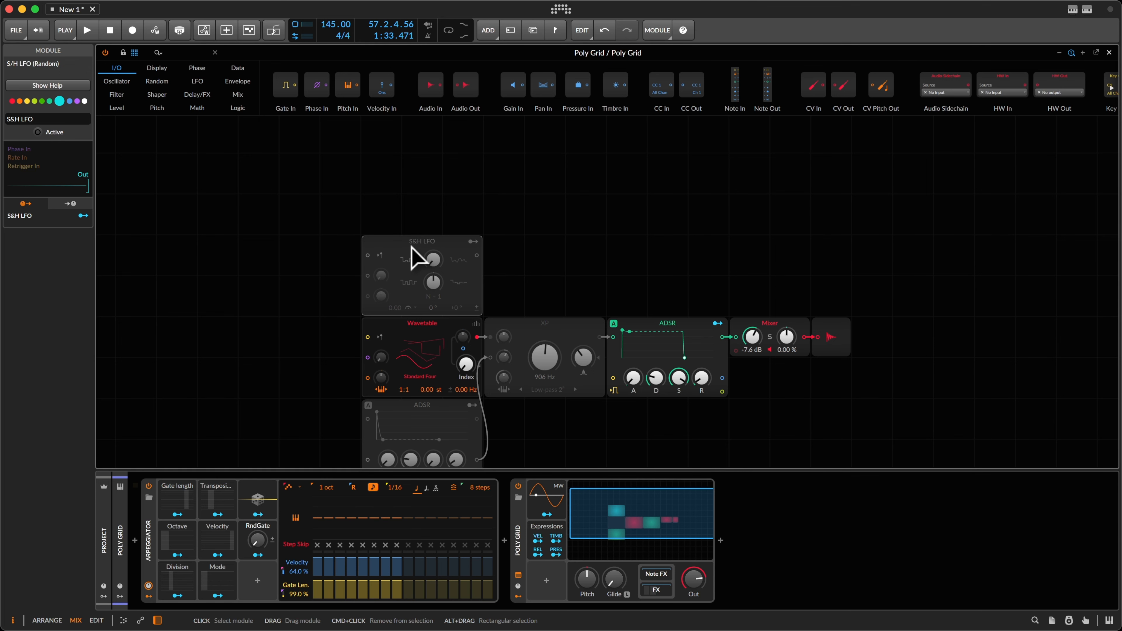
{"action": "scroll", "coordinate": [453, 329], "scroll_direction": "down", "scroll_amount": 2}
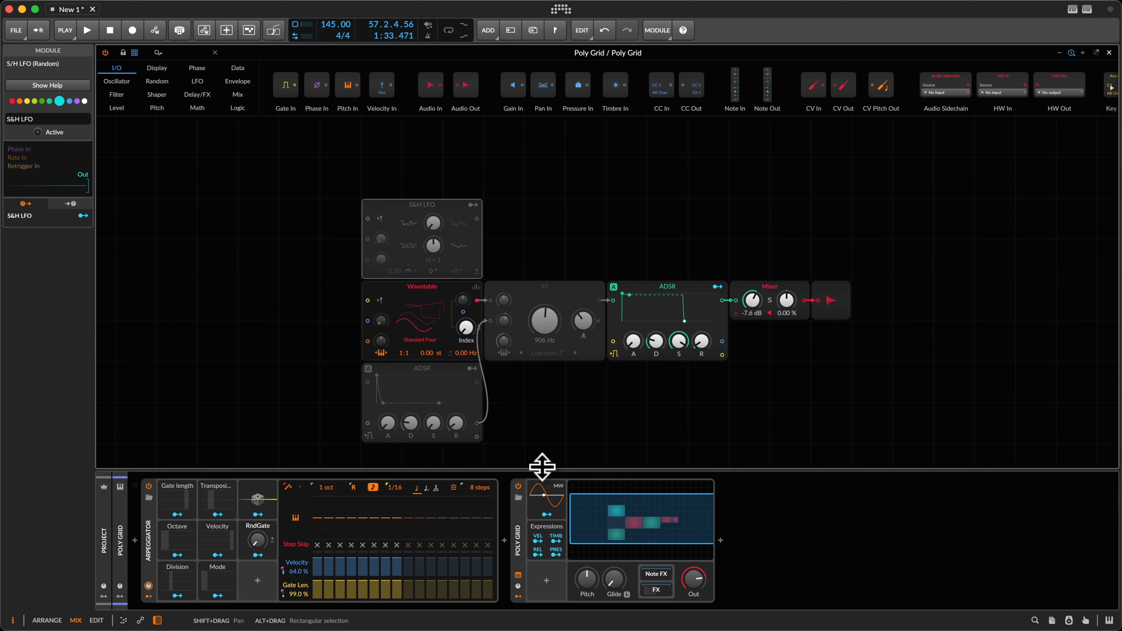
Collapse the device chain below the grid to give the grid editor the full height
{"action": "left_click_drag", "start_coordinate": [542, 468], "coordinate": [545, 569]}
{"action": "scroll", "coordinate": [386, 443], "scroll_direction": "down", "scroll_amount": 2}
{"action": "scroll", "coordinate": [386, 443], "scroll_direction": "up", "scroll_amount": 1}
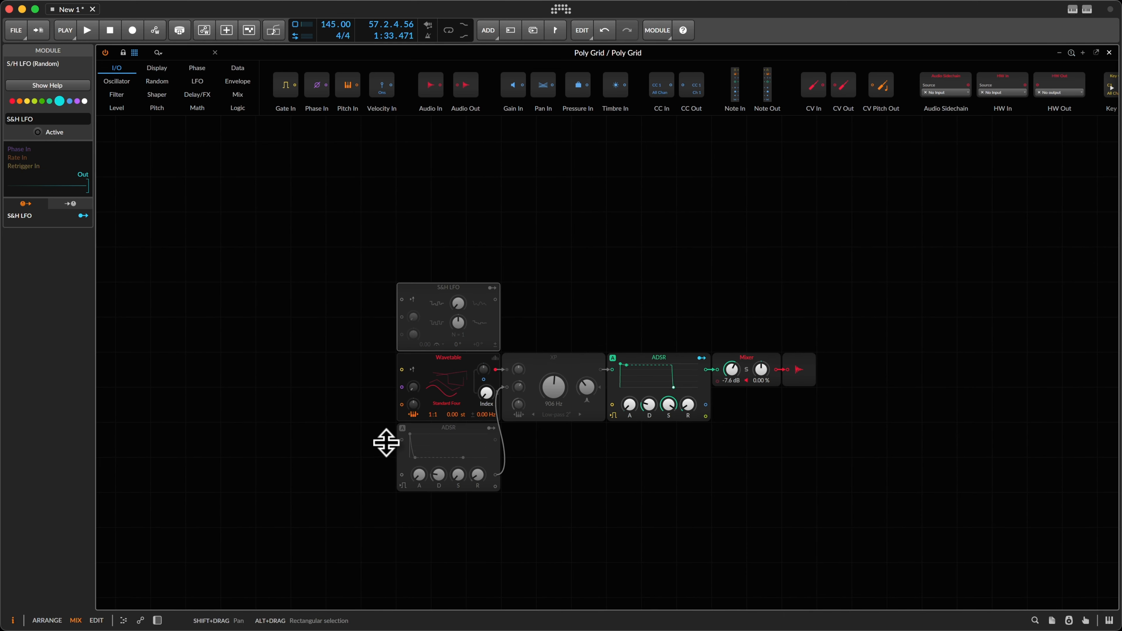
{"action": "scroll", "coordinate": [478, 410], "scroll_direction": "up", "scroll_amount": 1}
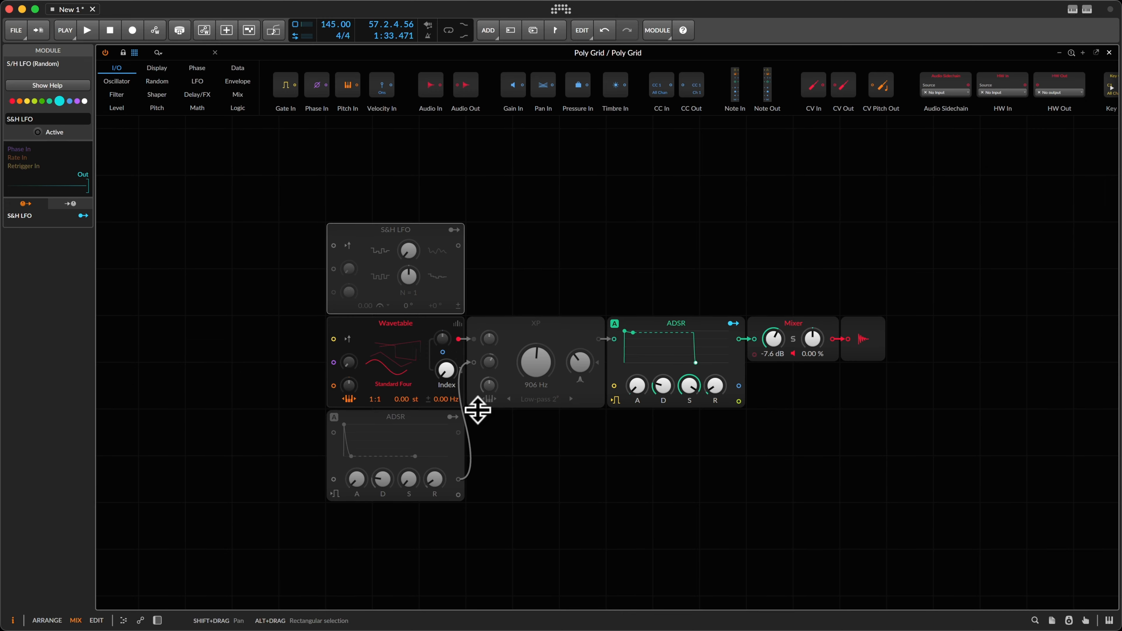
Replace the Wavetable oscillator with a Triangle oscillator and activate the S&H LFO above it
{"action": "left_click", "coordinate": [441, 328]}
{"action": "right_click", "coordinate": [410, 329]}
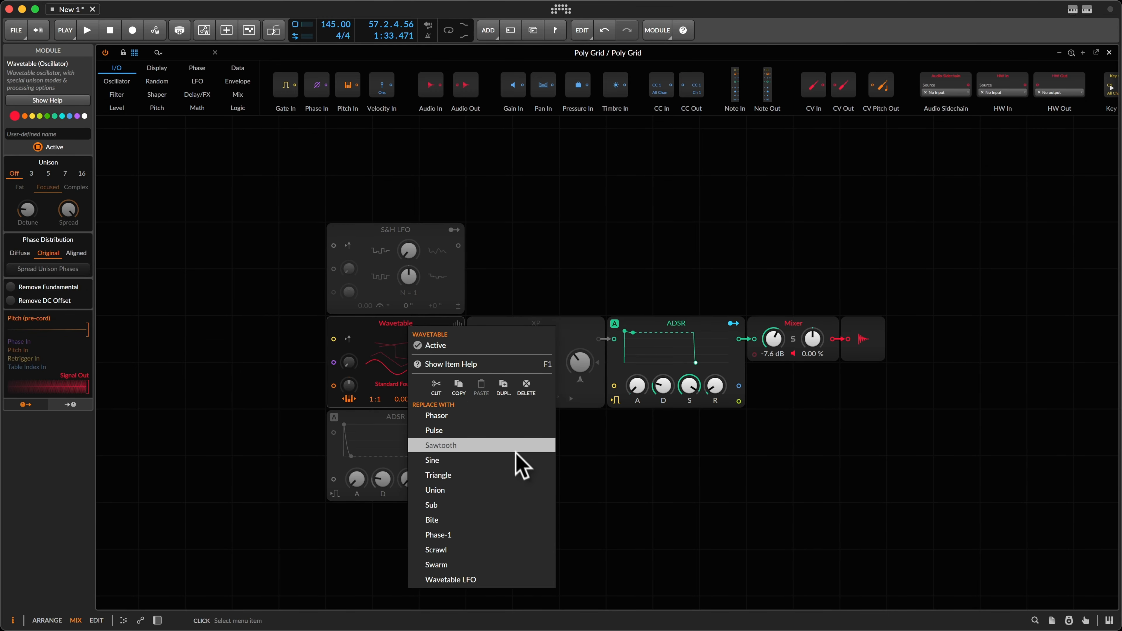
{"action": "left_click", "coordinate": [494, 475]}
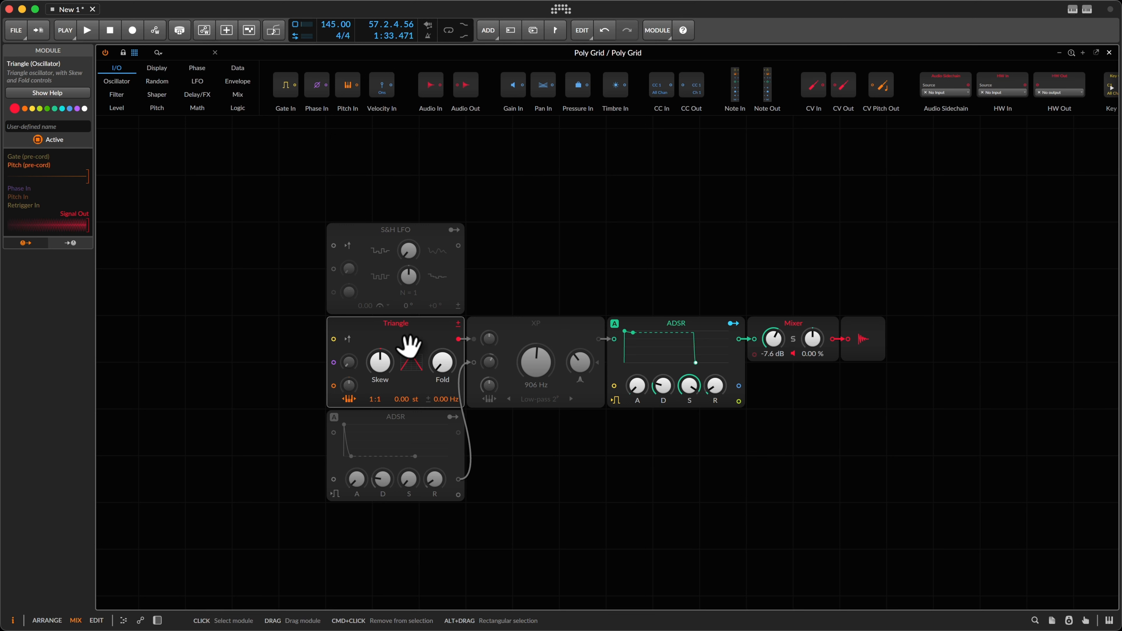
{"action": "left_click", "coordinate": [426, 243]}
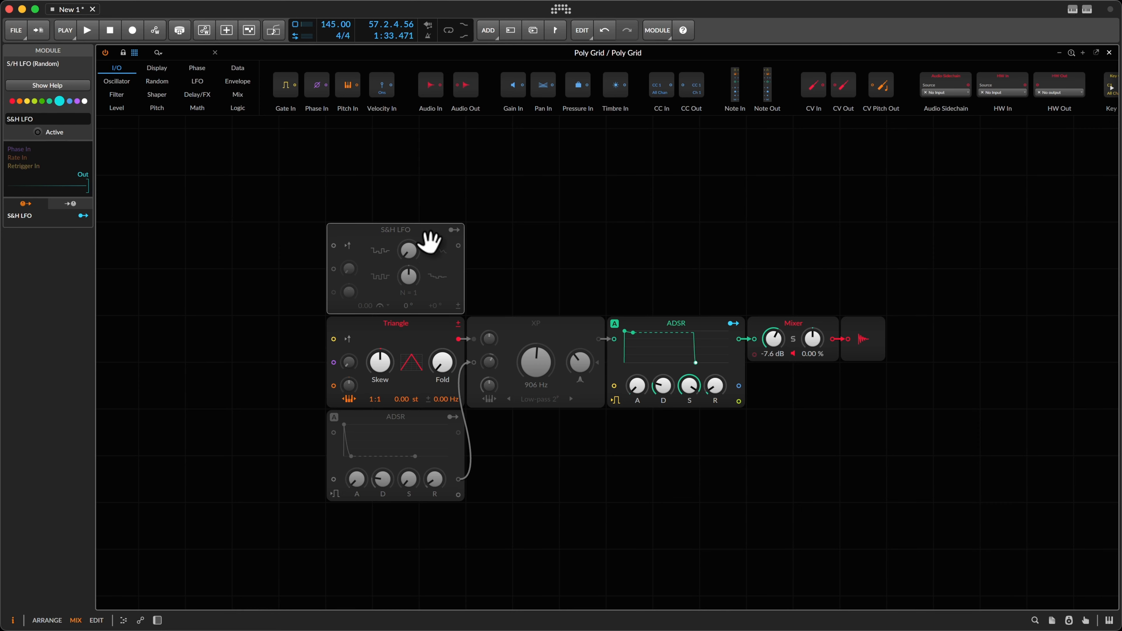
{"action": "left_click", "coordinate": [454, 230]}
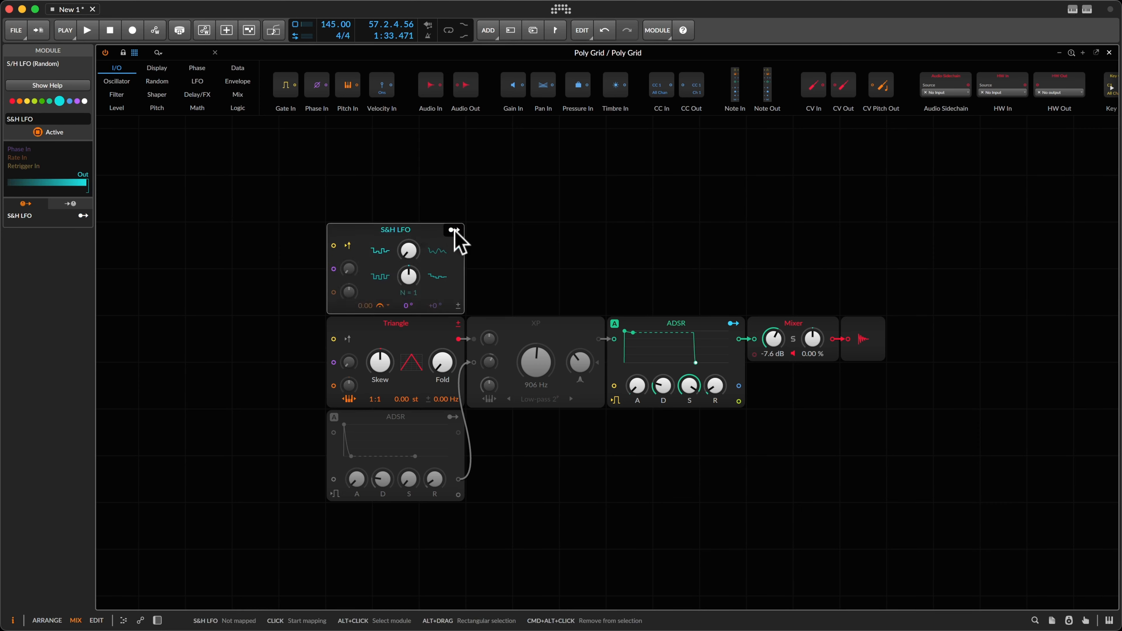
Audition the Triangle's Fold before returning it to zero, and set the Mixer level to -15.1 dB
{"action": "left_click_drag", "start_coordinate": [442, 374], "coordinate": [437, 368]}
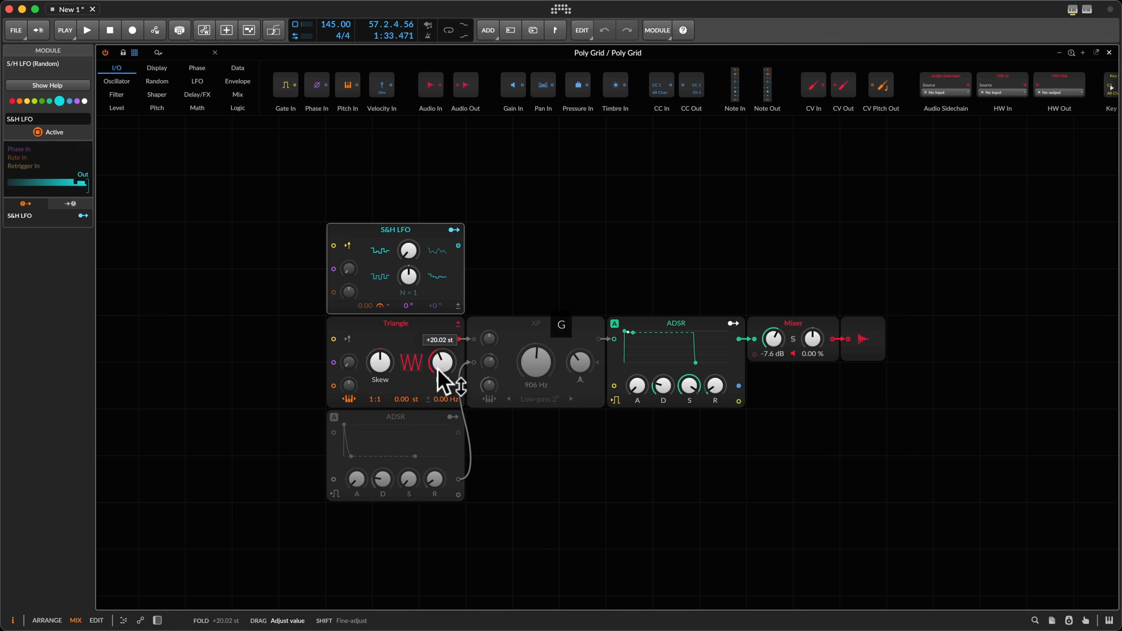
{"action": "left_click_drag", "start_coordinate": [437, 367], "coordinate": [438, 368]}
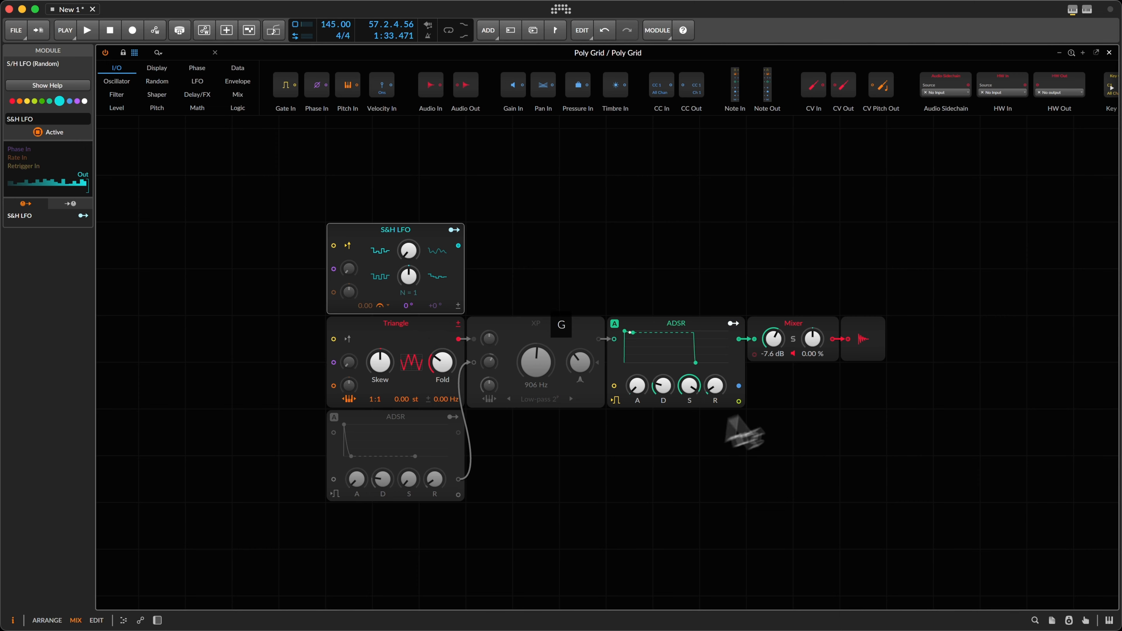
{"action": "left_click_drag", "start_coordinate": [774, 352], "coordinate": [774, 352]}
{"action": "left_click_drag", "start_coordinate": [454, 362], "coordinate": [451, 359]}
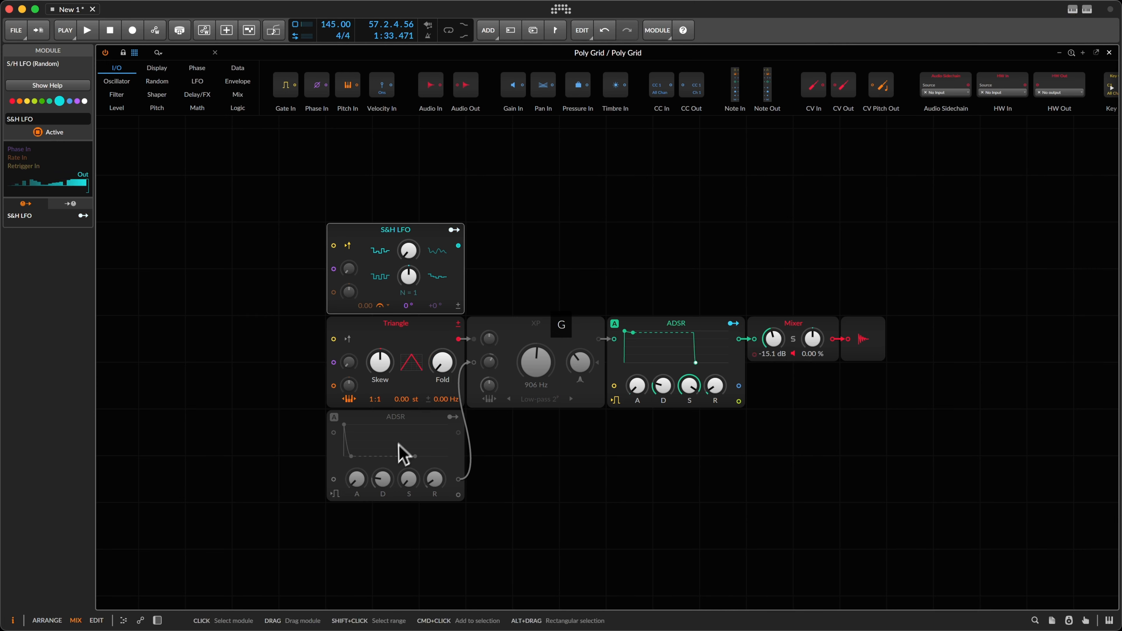
Modulate the Triangle's Fold with the S&H LFO by an amount of 48.00
{"action": "left_click", "coordinate": [454, 230]}
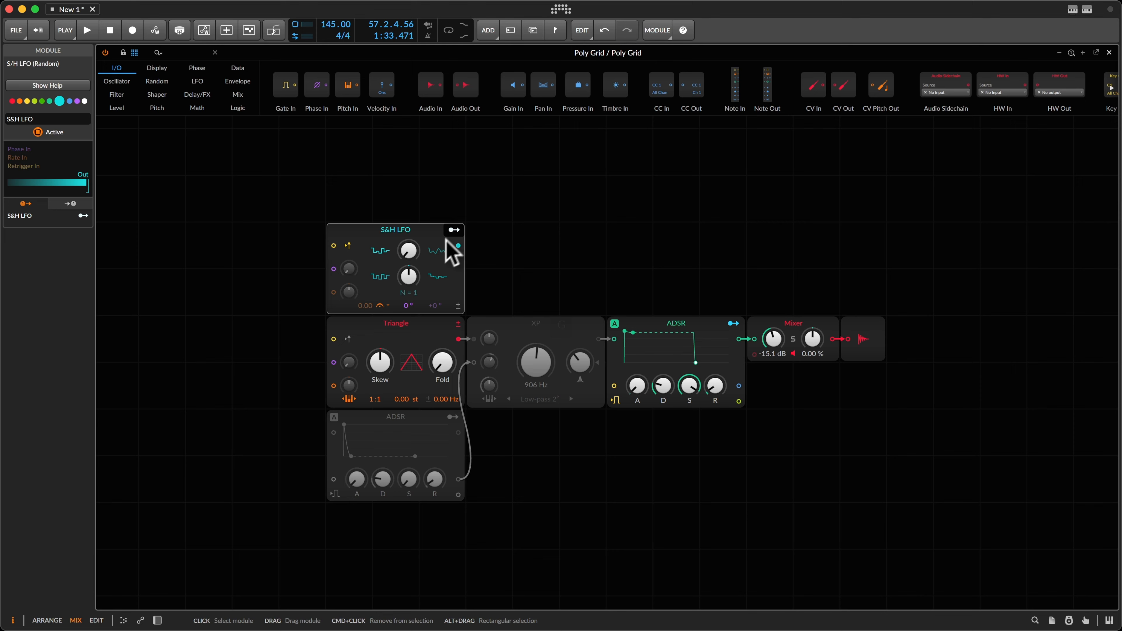
{"action": "left_click_drag", "start_coordinate": [444, 358], "coordinate": [440, 367]}
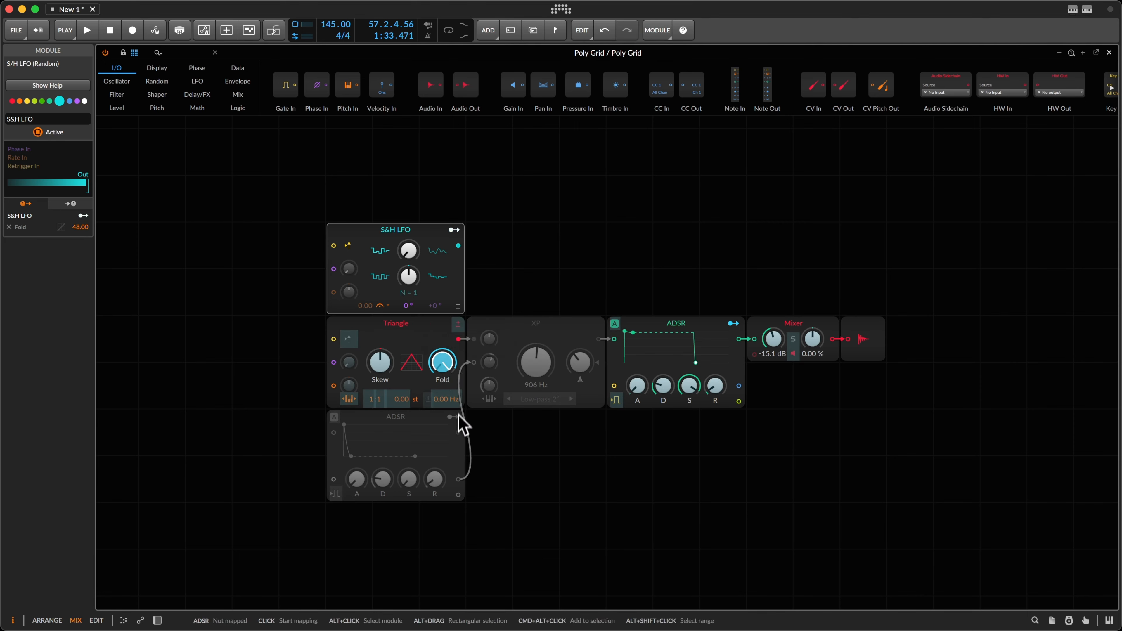
{"action": "left_click", "coordinate": [454, 229]}
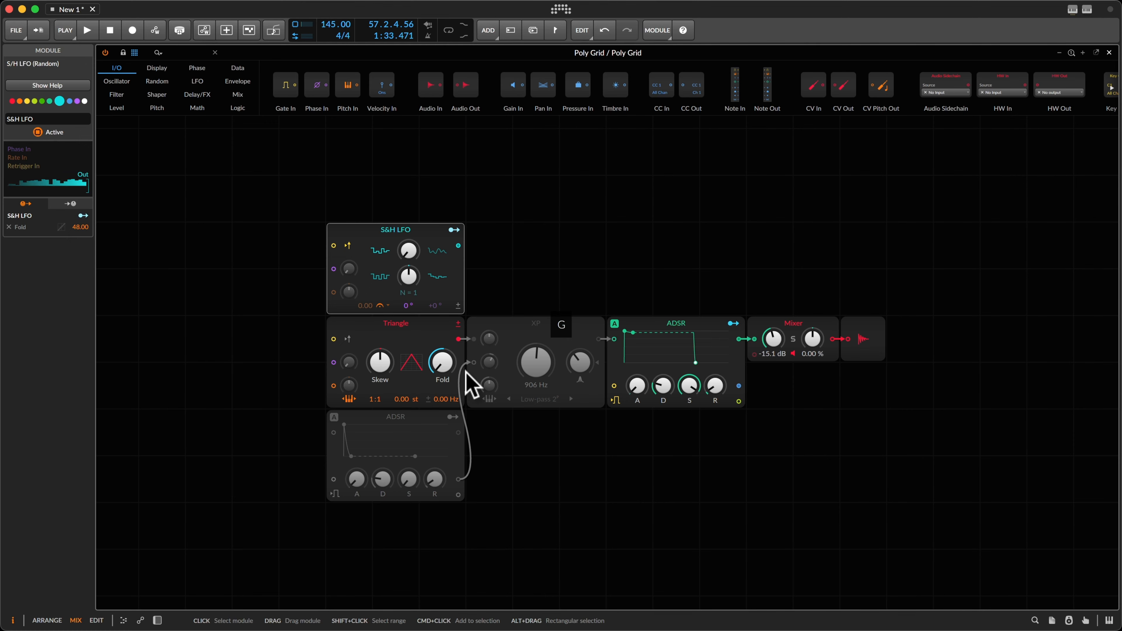
Shape the ADSR before the Mixer as a pluck with zero sustain and a decay of about 347 ms
{"action": "left_click_drag", "start_coordinate": [697, 391], "coordinate": [701, 401]}
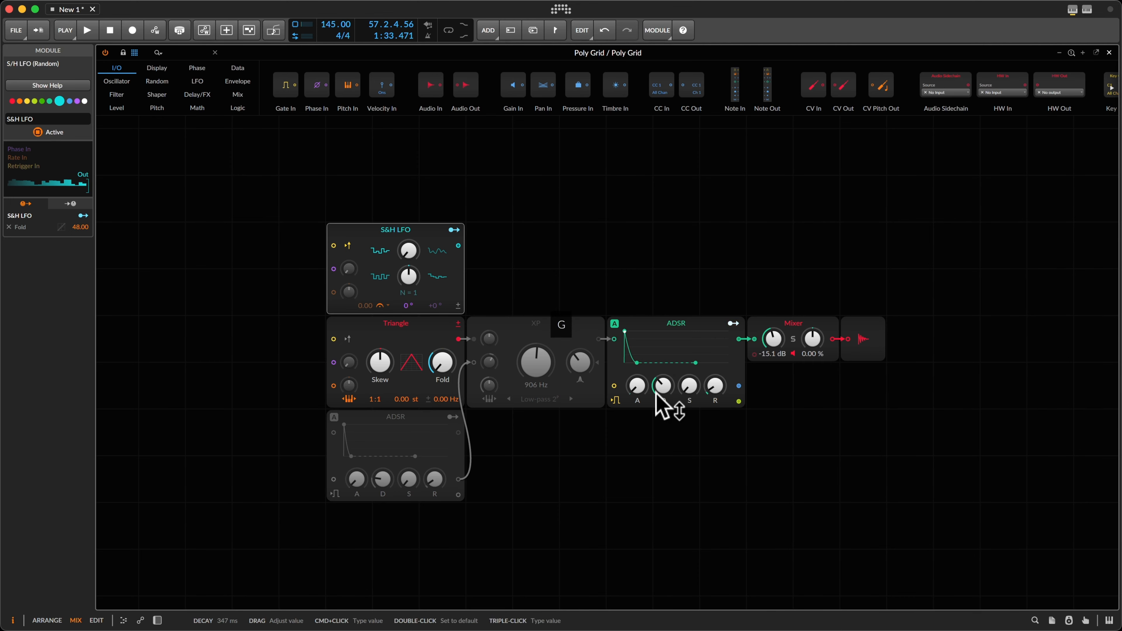
Duplicate the S&H LFO and place the copy directly above the original
{"action": "scroll", "coordinate": [532, 376], "scroll_direction": "left", "scroll_amount": 5}
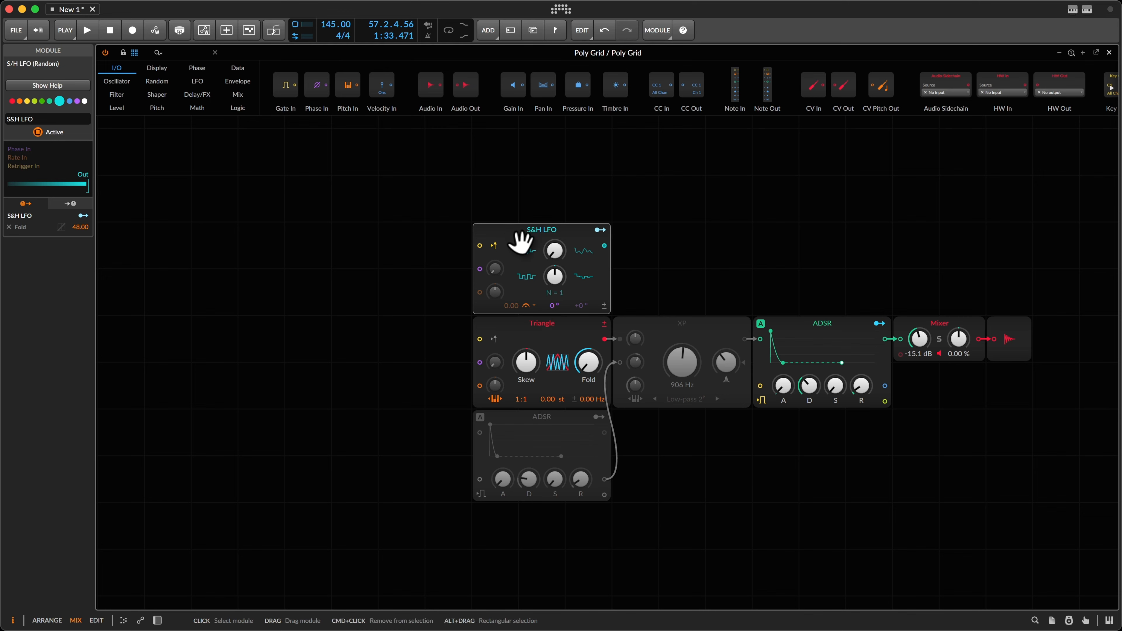
{"action": "left_click_drag", "start_coordinate": [519, 239], "coordinate": [501, 165]}
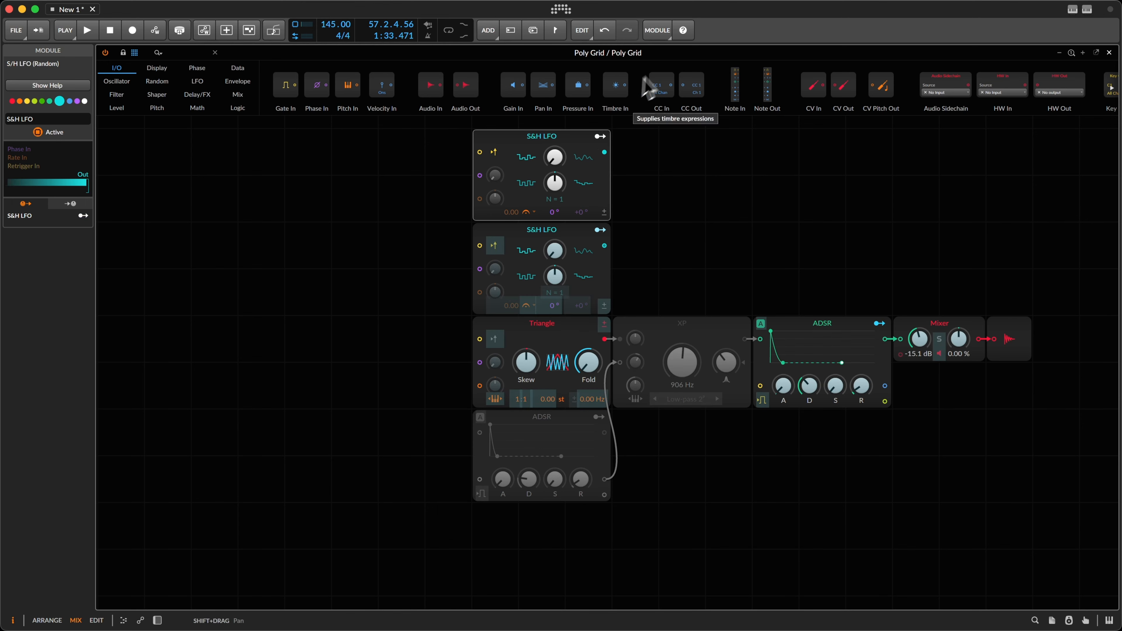
{"action": "left_click", "coordinate": [600, 136]}
{"action": "left_click_drag", "start_coordinate": [375, 197], "coordinate": [618, 182]}
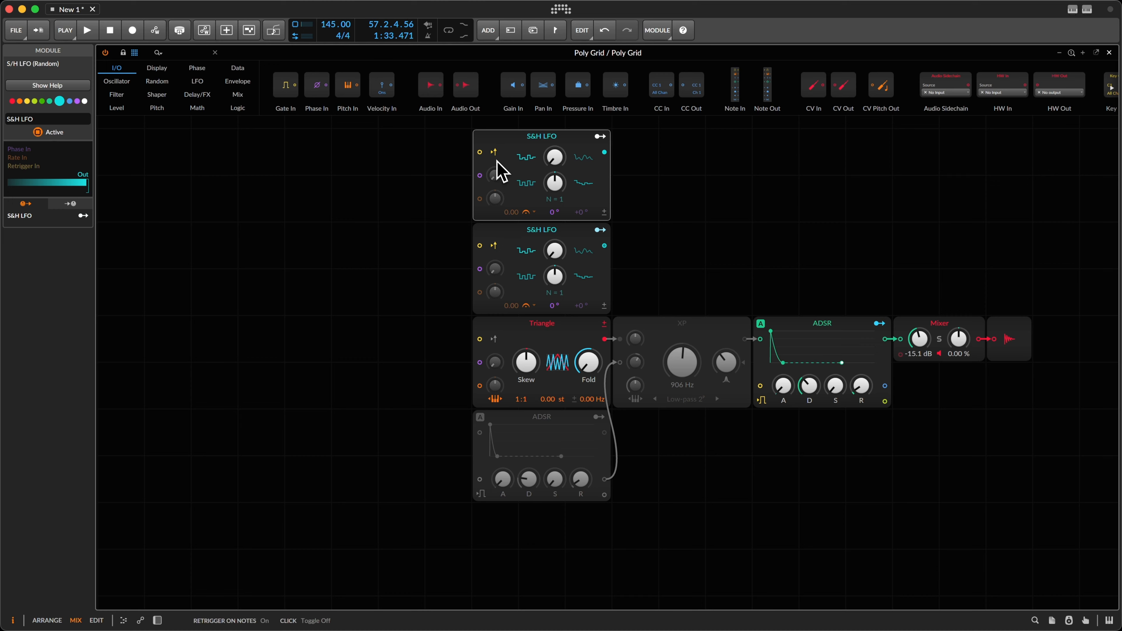
Keep the upper S&H LFO's timebase on Hold and map it to the Triangle's Skew with an amount of 0.497
{"action": "left_click", "coordinate": [528, 213]}
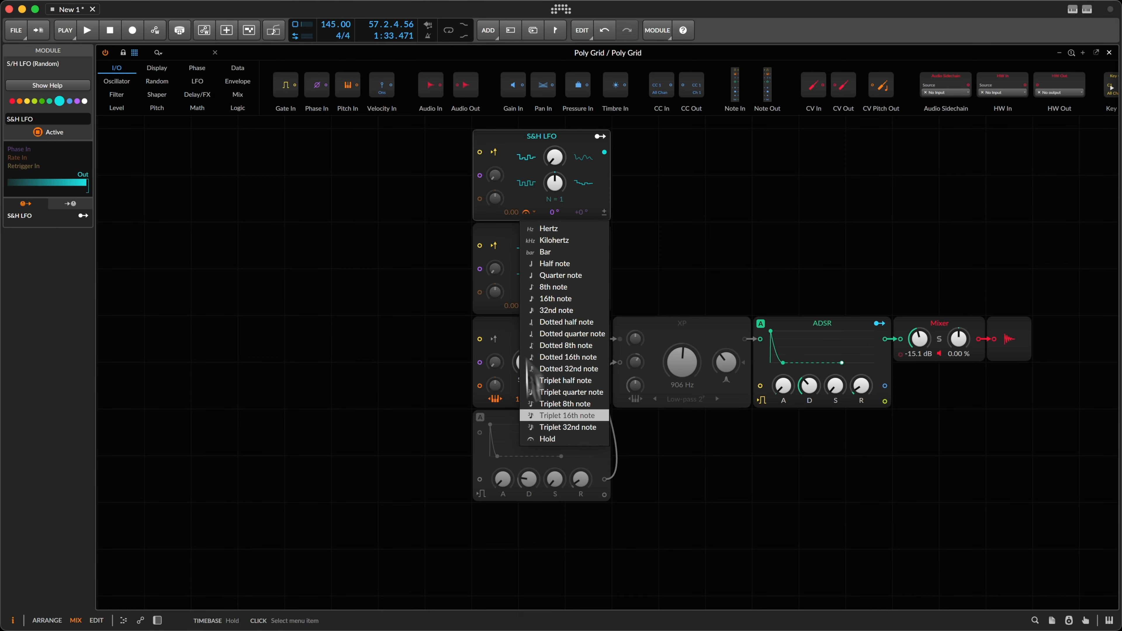
{"action": "left_click", "coordinate": [535, 440]}
{"action": "left_click_drag", "start_coordinate": [600, 137], "coordinate": [528, 367]}
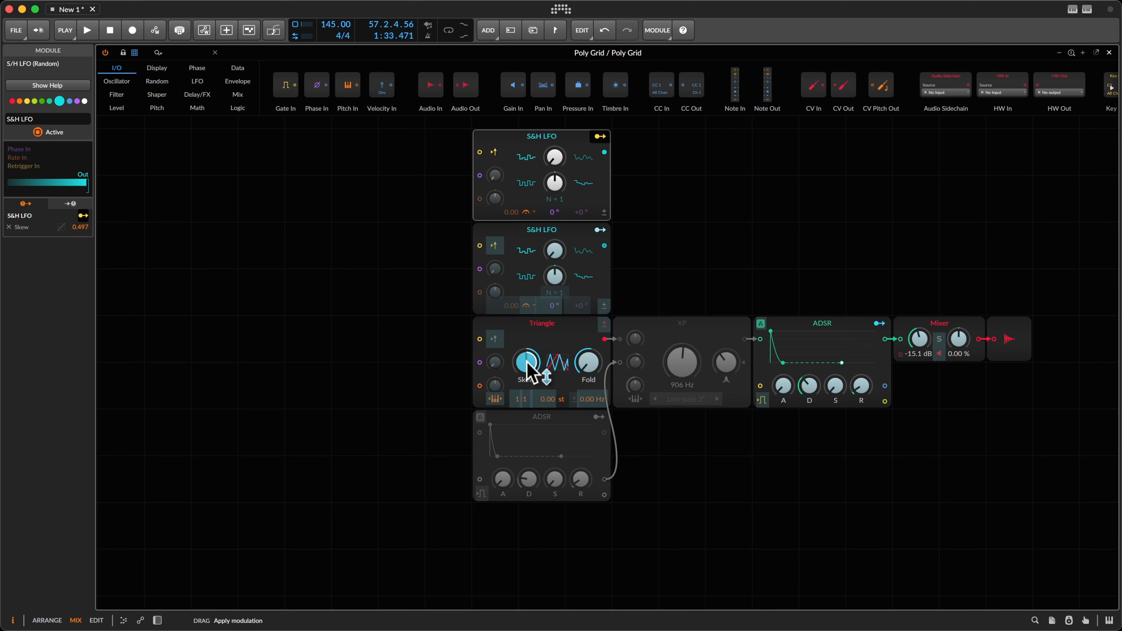
{"action": "left_click", "coordinate": [600, 137]}
Make the upper S&H LFO bipolar and play repeated notes to audition the randomised Fold and Skew
{"action": "key", "text": "g"}
{"action": "key", "text": "g"}
{"action": "key", "text": "g"}
{"action": "key", "text": "g"}
{"action": "key", "text": "g"}
{"action": "key", "text": "g"}
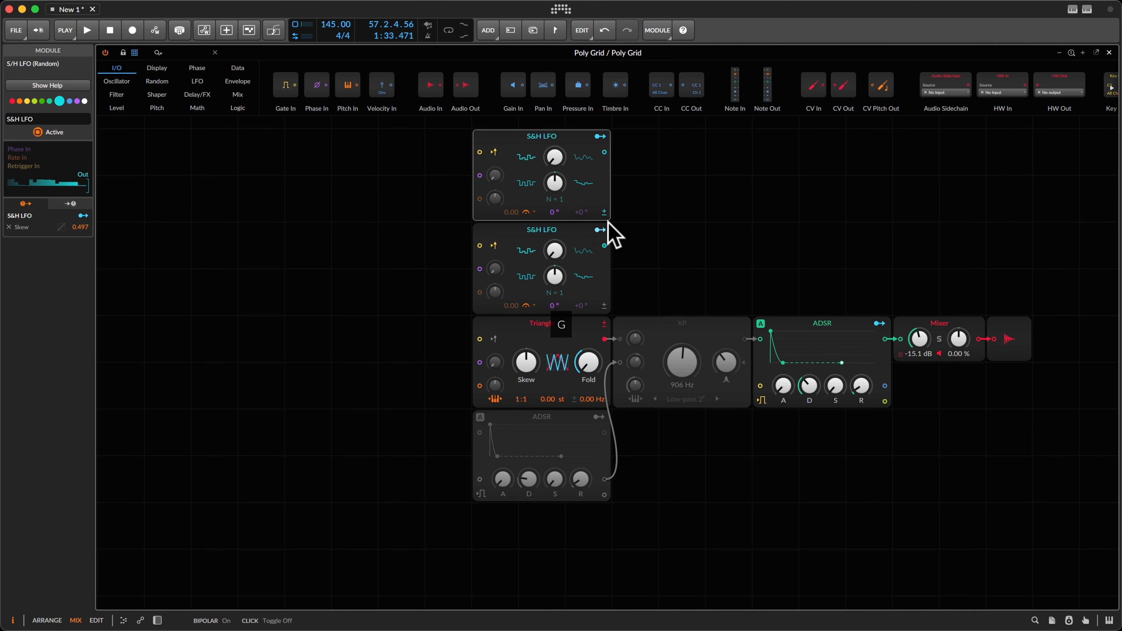
{"action": "key", "text": "g"}
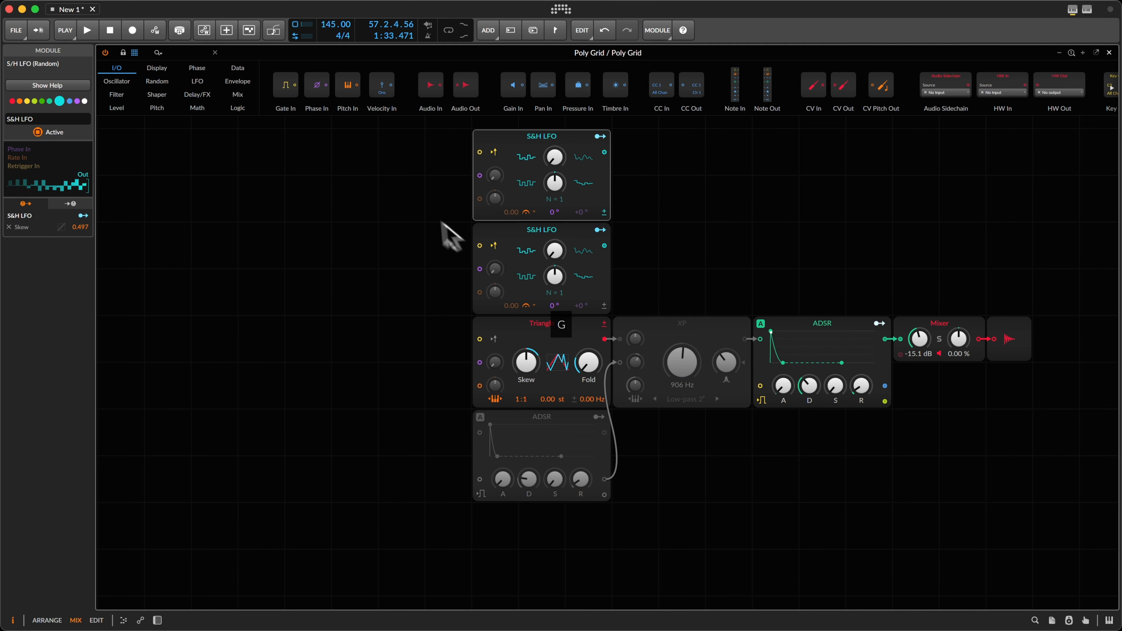
Copy both S&H LFOs together with the Triangle oscillator to the free space left of the originals
{"action": "left_click_drag", "start_coordinate": [420, 174], "coordinate": [542, 350]}
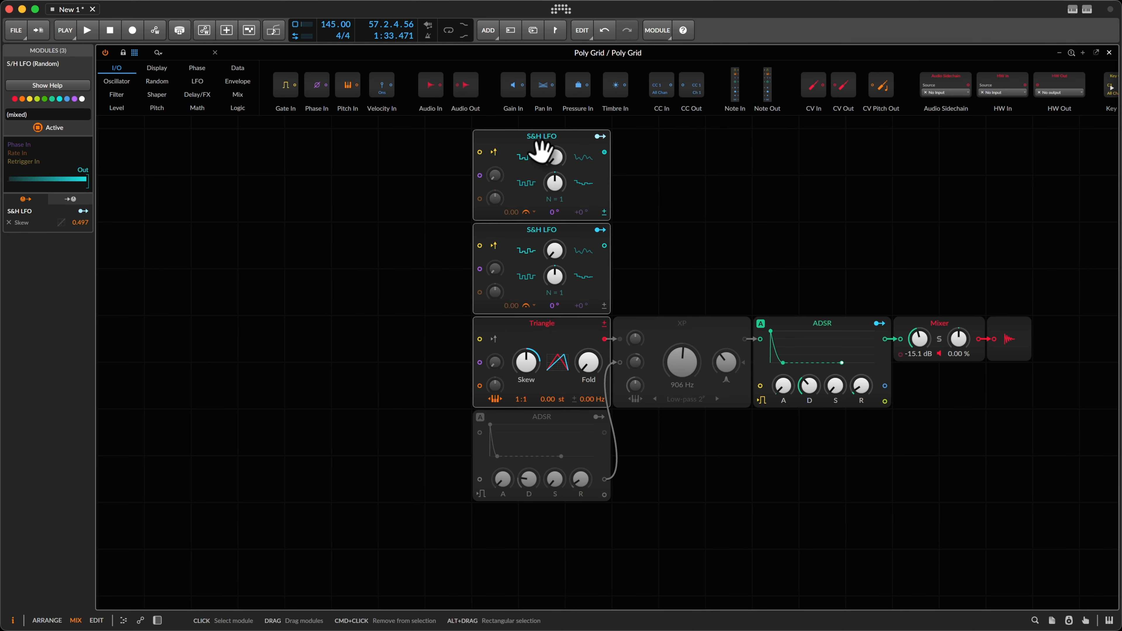
{"action": "left_click_drag", "start_coordinate": [538, 150], "coordinate": [418, 164]}
{"action": "key", "text": "alt"}
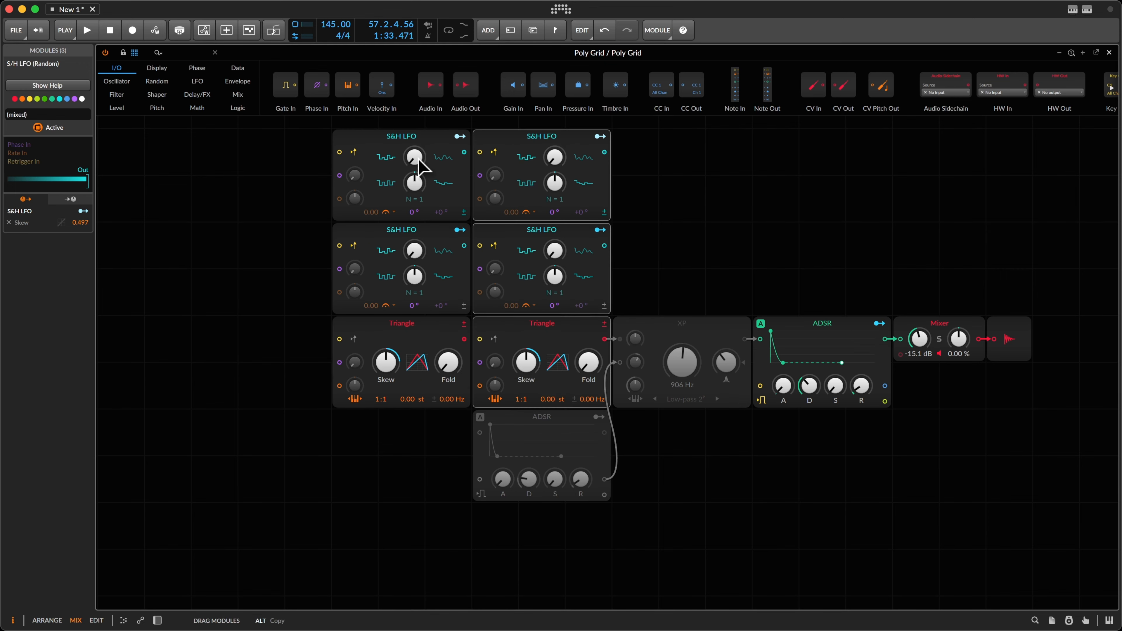
{"action": "left_click_drag", "start_coordinate": [418, 161], "coordinate": [419, 160]}
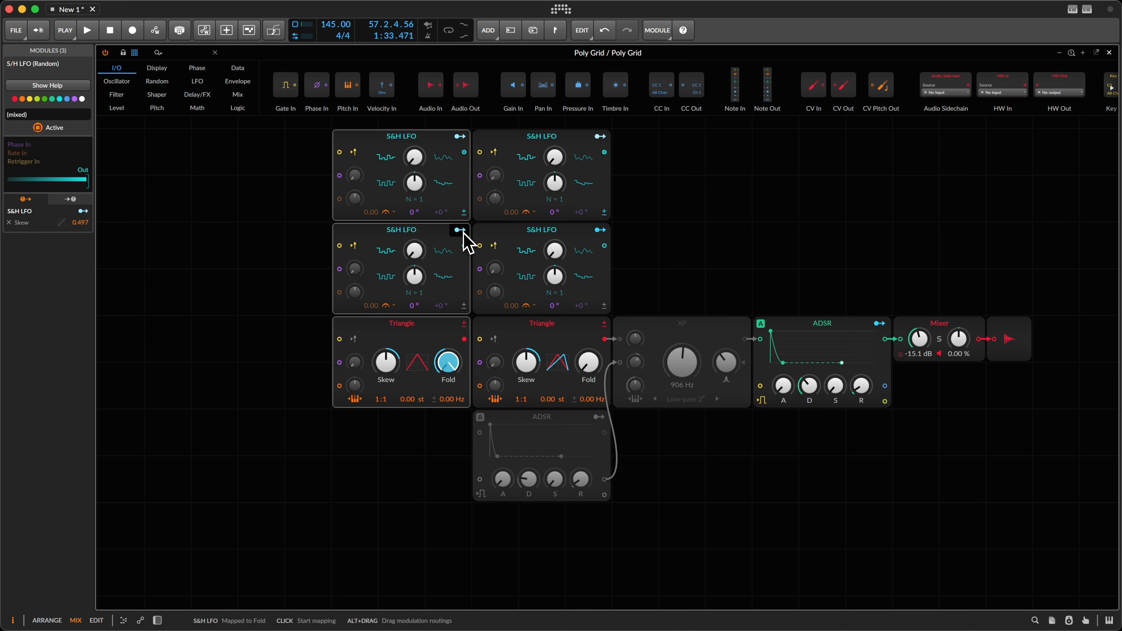
Delete the copied S&H LFO that modulates Fold and move the copied Skew LFO down above the left Triangle
{"action": "left_click", "coordinate": [446, 244]}
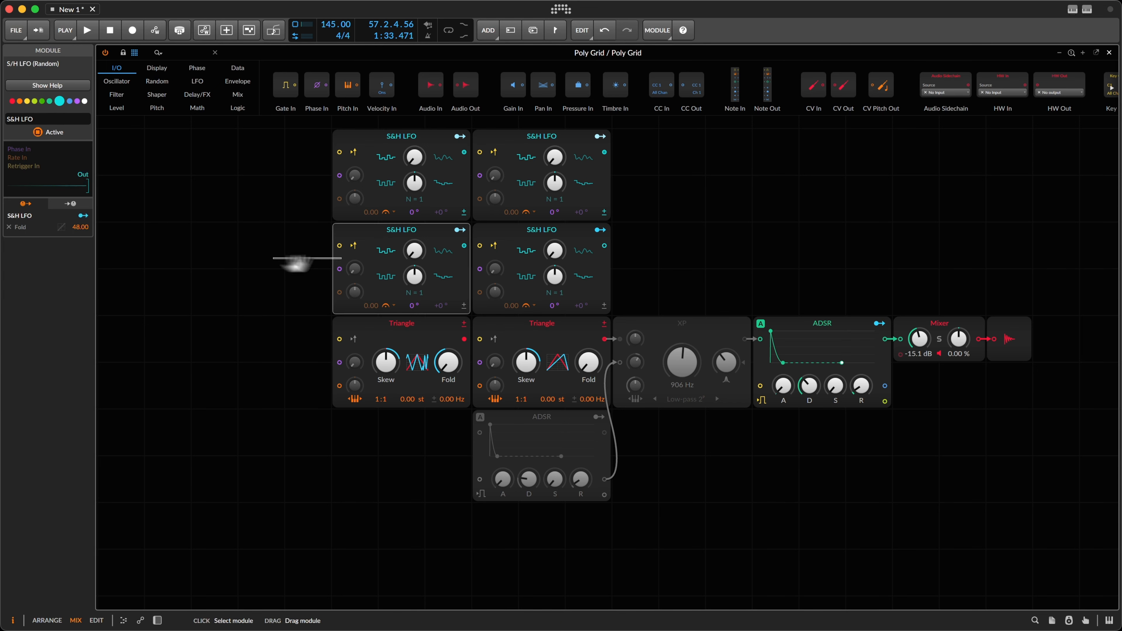
{"action": "key", "text": "BackSpace"}
{"action": "left_click_drag", "start_coordinate": [363, 200], "coordinate": [373, 266]}
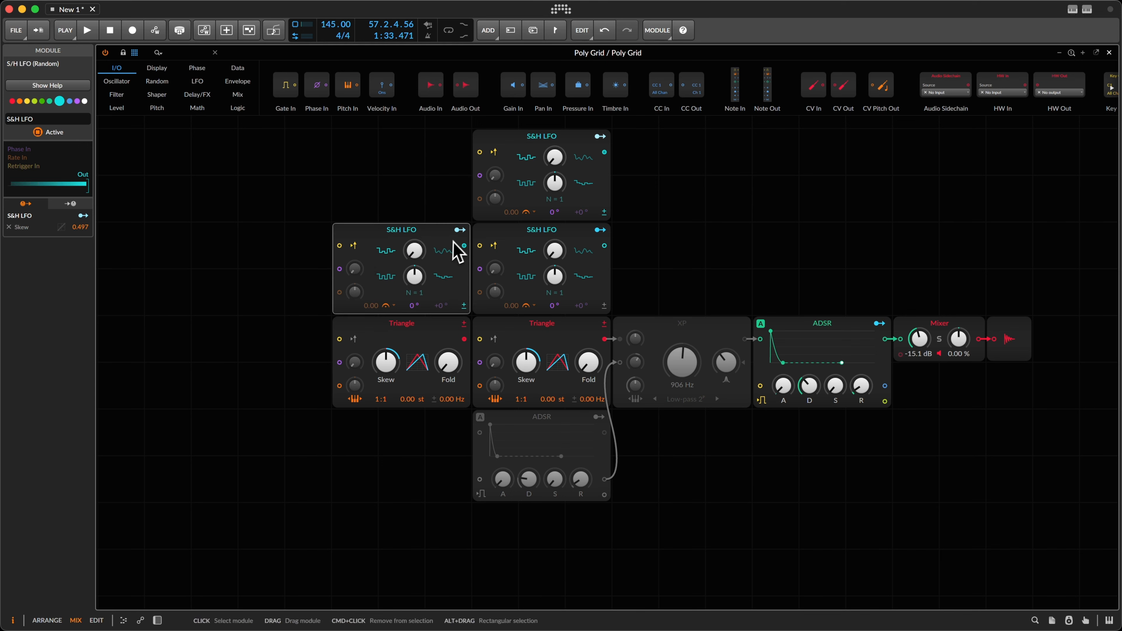
Set the left S&H LFO's modulation of the left Triangle's Skew to 0.406
{"action": "left_click", "coordinate": [460, 230]}
{"action": "left_click_drag", "start_coordinate": [391, 370], "coordinate": [390, 372]}
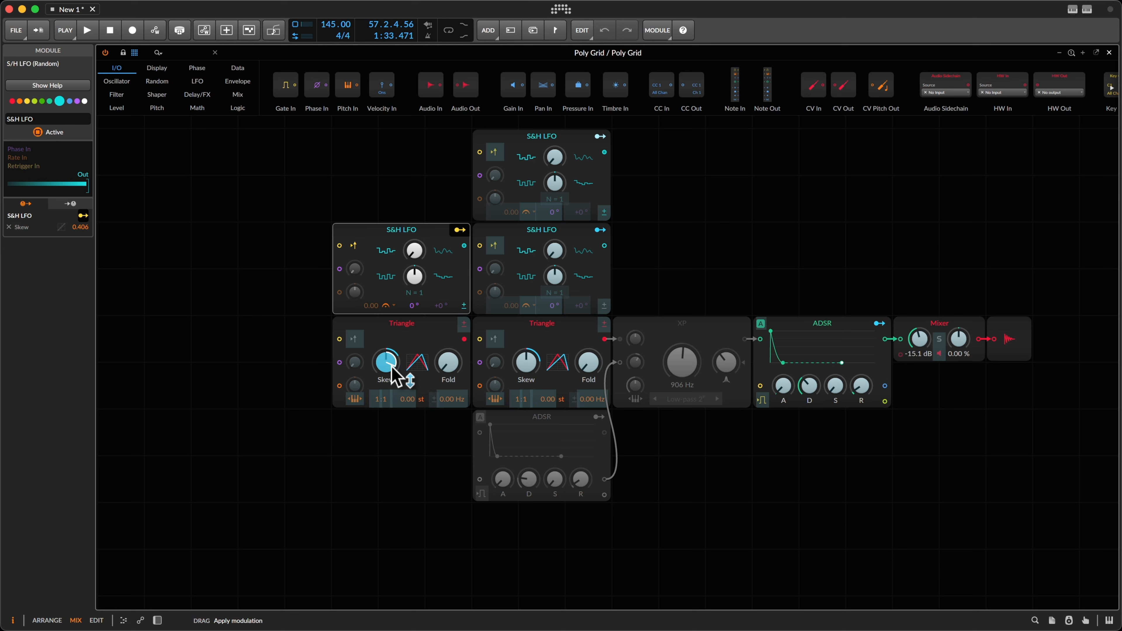
{"action": "left_click_drag", "start_coordinate": [391, 372], "coordinate": [391, 371]}
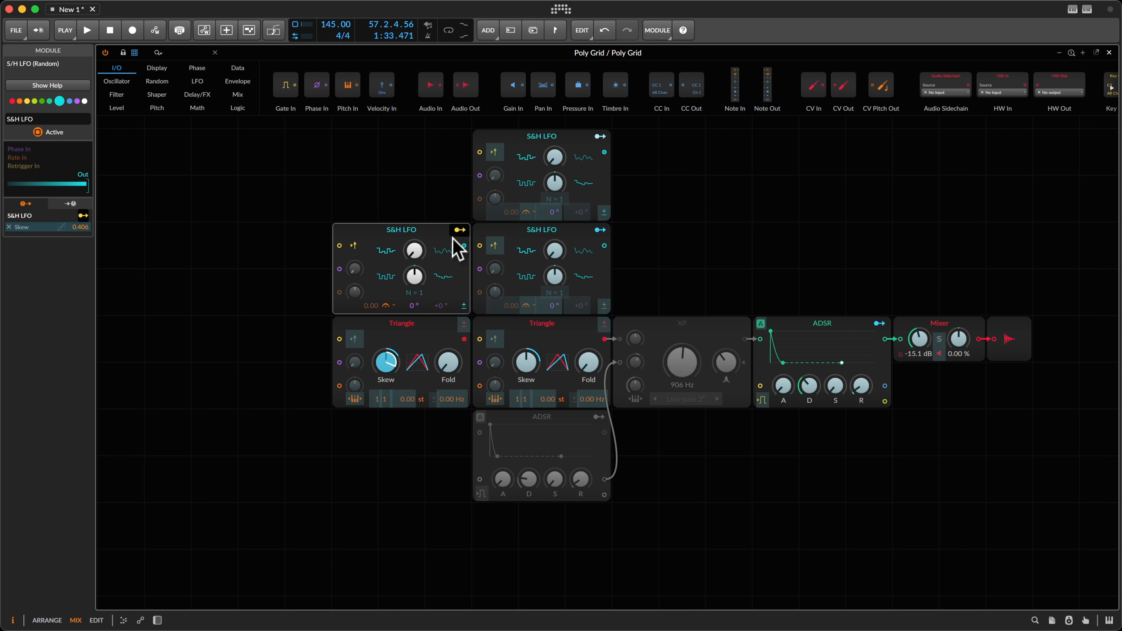
{"action": "left_click", "coordinate": [458, 231]}
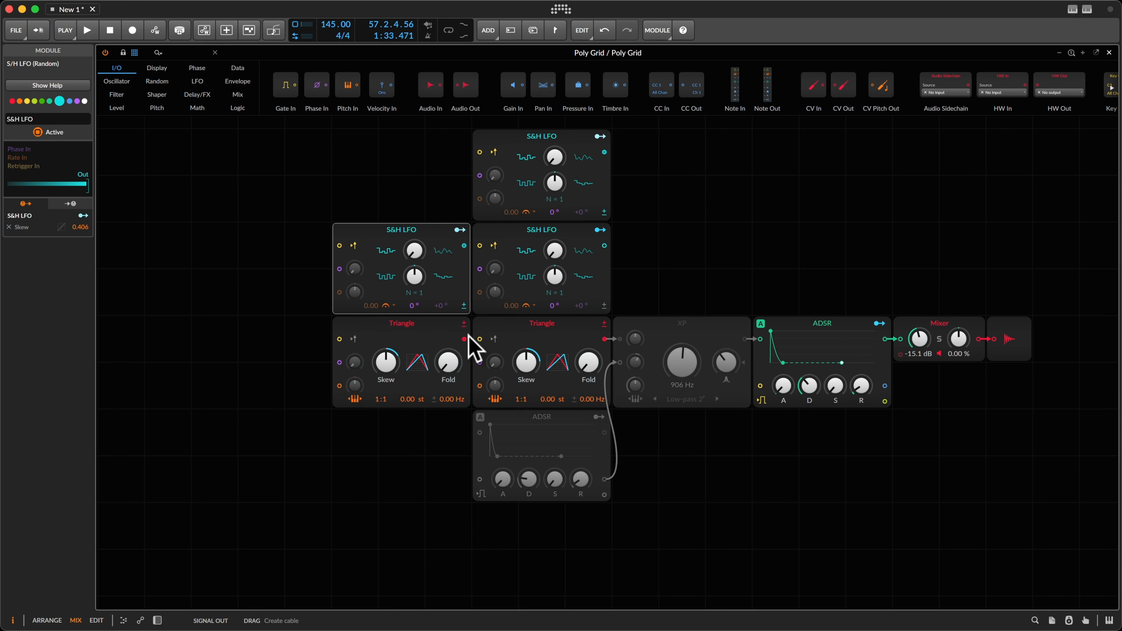
Connect the left Triangle's signal output to the right Triangle's phase input
{"action": "left_click_drag", "start_coordinate": [464, 339], "coordinate": [479, 363]}
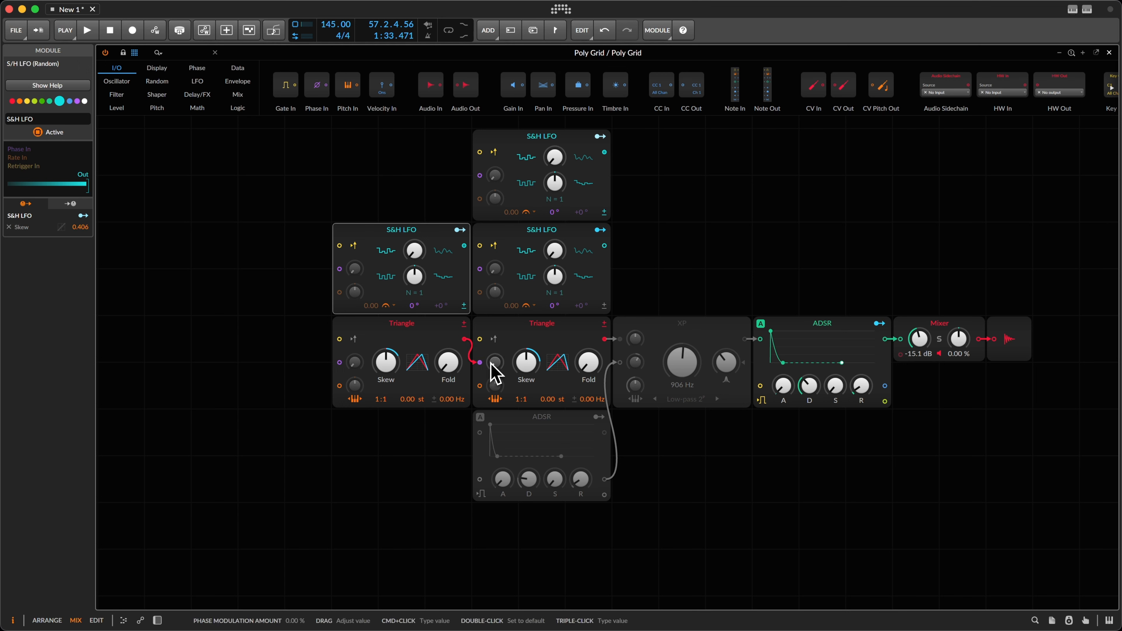
Raise the phase modulation amount on the right Triangle's phase input by ear while playing test notes
{"action": "mouse_move", "coordinate": [497, 357]}
{"action": "left_mouse_down"}
{"action": "mouse_move", "coordinate": [500, 375]}
{"action": "mouse_move", "coordinate": [493, 362]}
{"action": "left_mouse_up"}
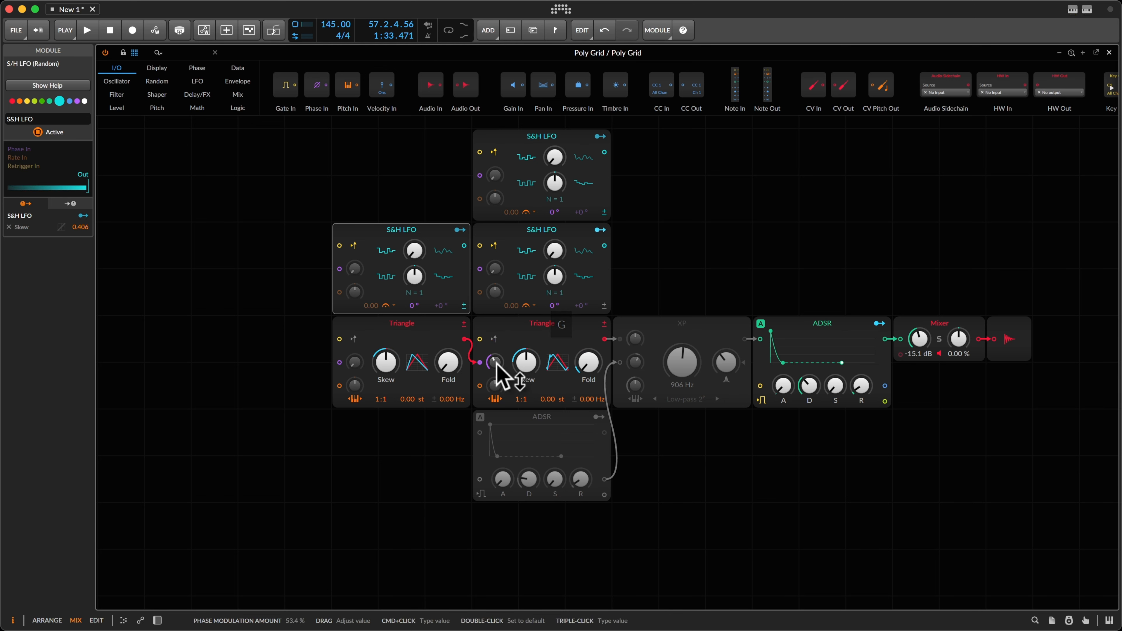
{"action": "left_click_drag", "start_coordinate": [495, 361], "coordinate": [496, 360]}
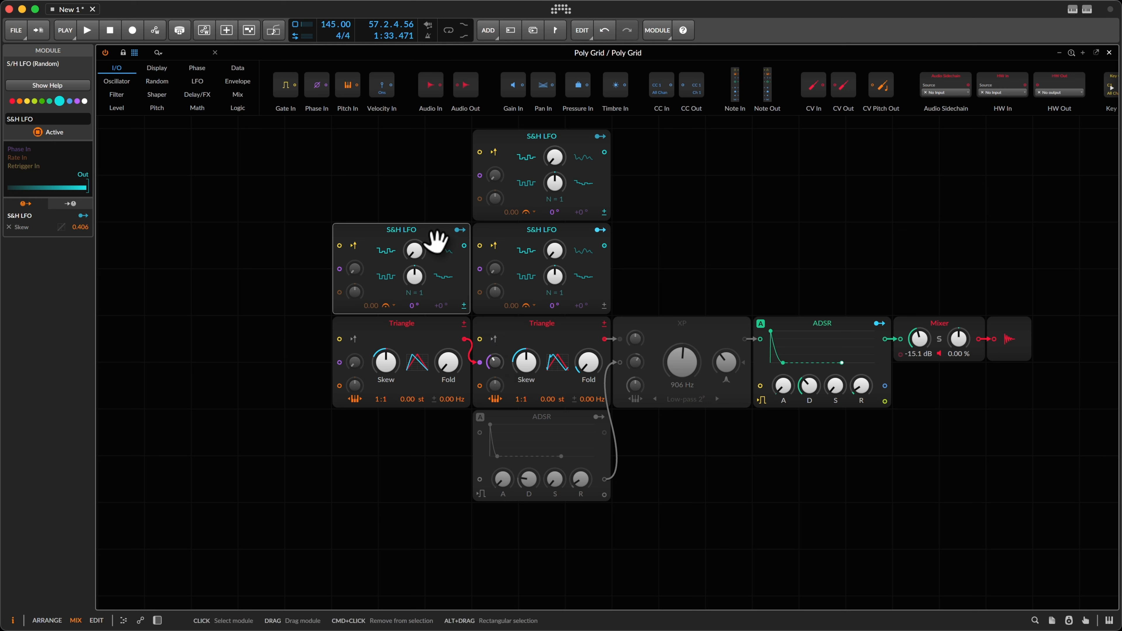
{"action": "left_click_drag", "start_coordinate": [499, 359], "coordinate": [490, 359]}
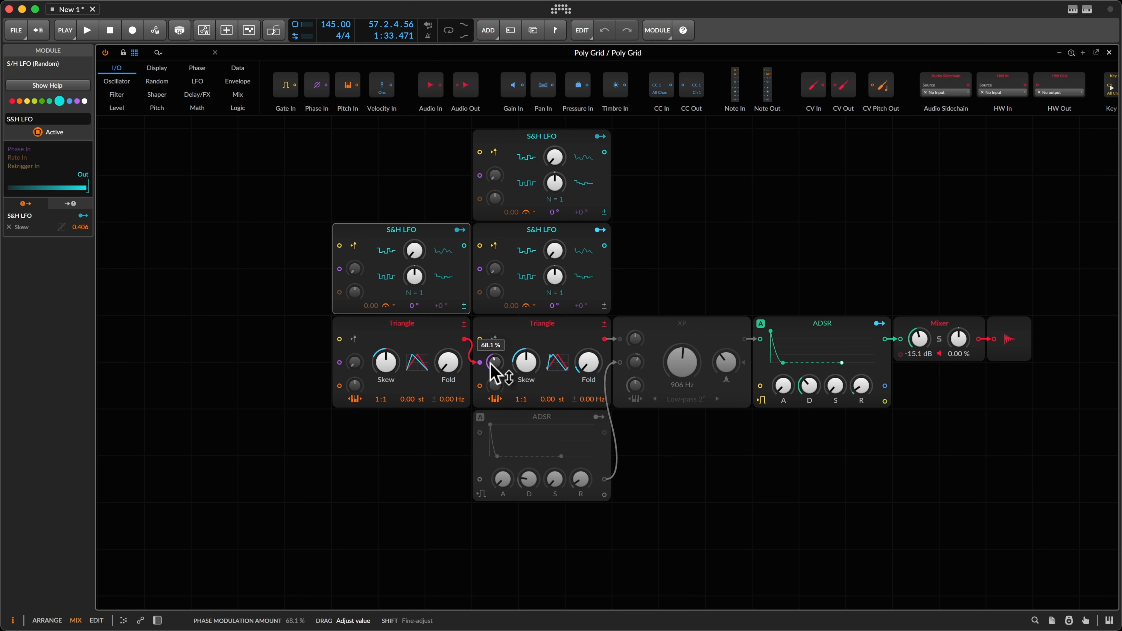
{"action": "left_click_drag", "start_coordinate": [490, 362], "coordinate": [492, 366]}
{"action": "key", "text": "g"}
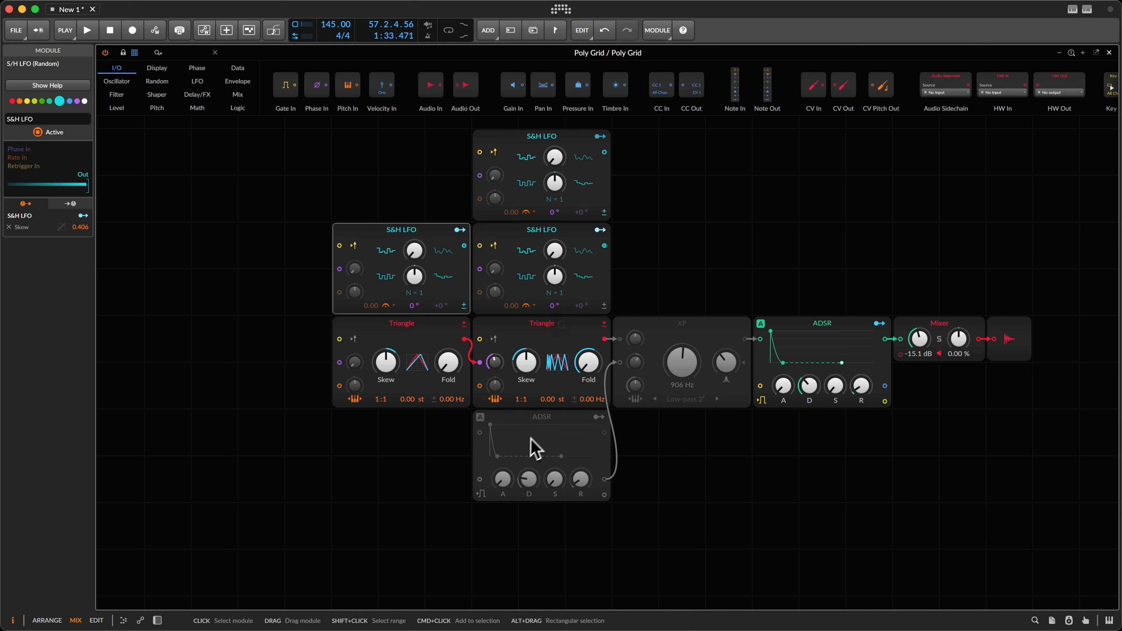
Activate the XP filter module and switch its filter mode to the 12 dB/oct High-pass 2
{"action": "left_click", "coordinate": [665, 274]}
{"action": "left_click", "coordinate": [676, 325]}
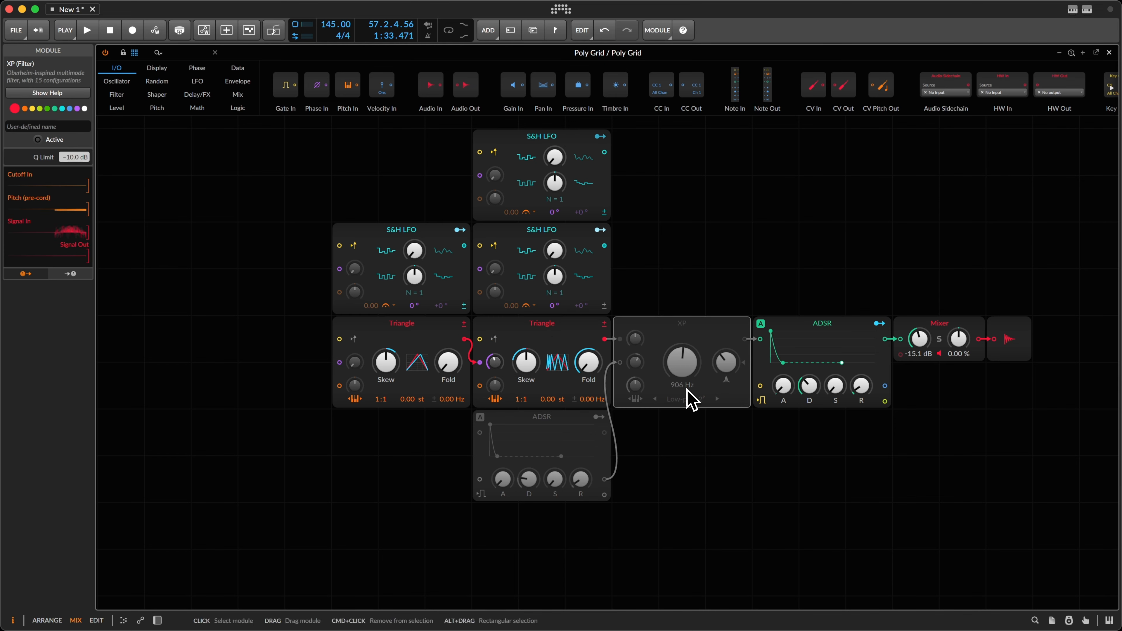
{"action": "key", "text": "alt+a"}
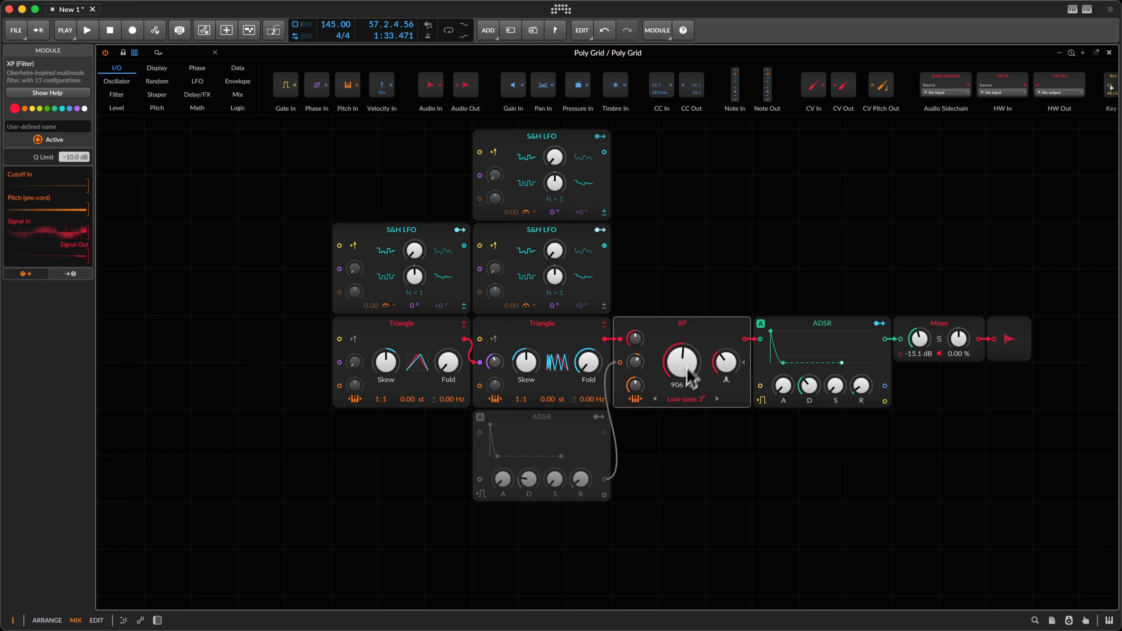
{"action": "left_click", "coordinate": [684, 399]}
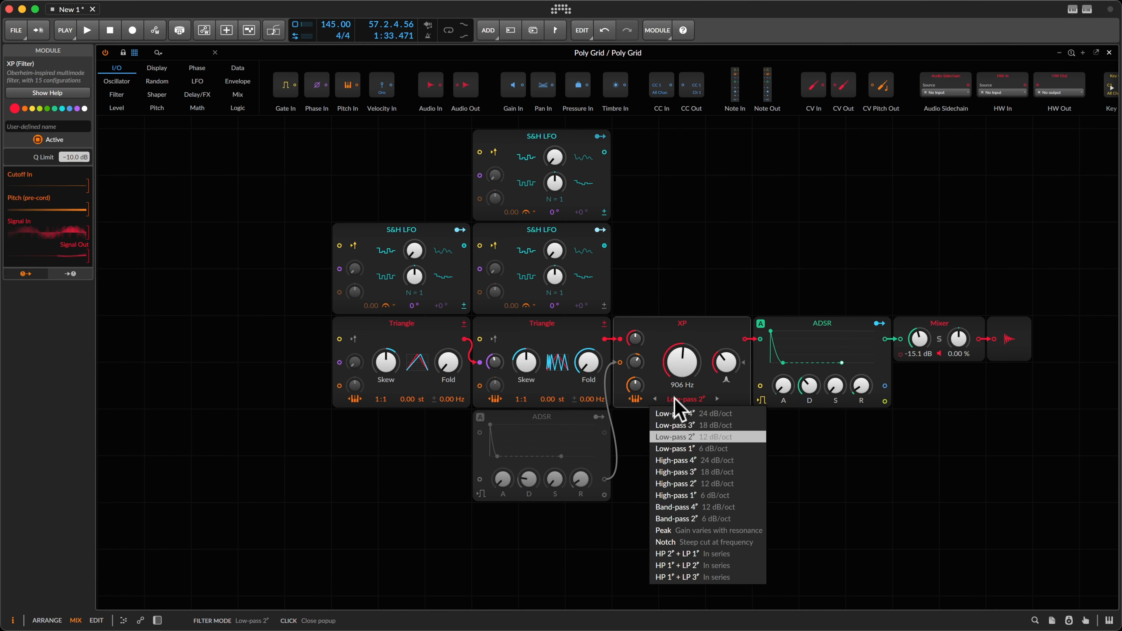
{"action": "left_click", "coordinate": [716, 483]}
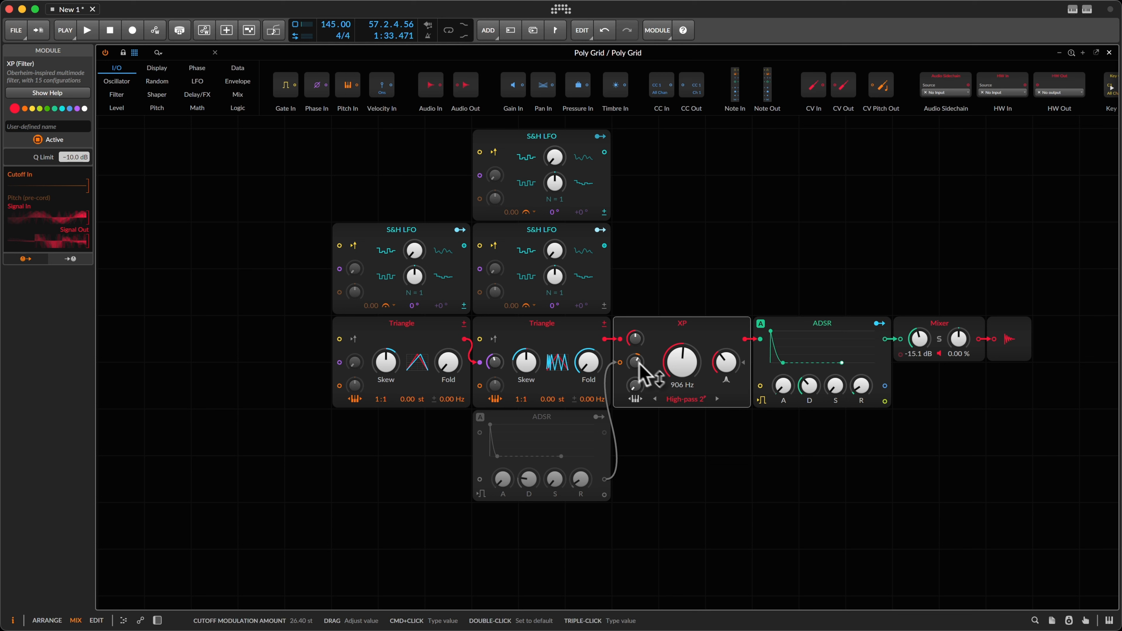
Delete the deactivated ADSR below the right Triangle and set the XP's cutoff to 158 Hz with minimum resonance
{"action": "left_click", "coordinate": [513, 451]}
{"action": "key", "text": "BackSpace"}
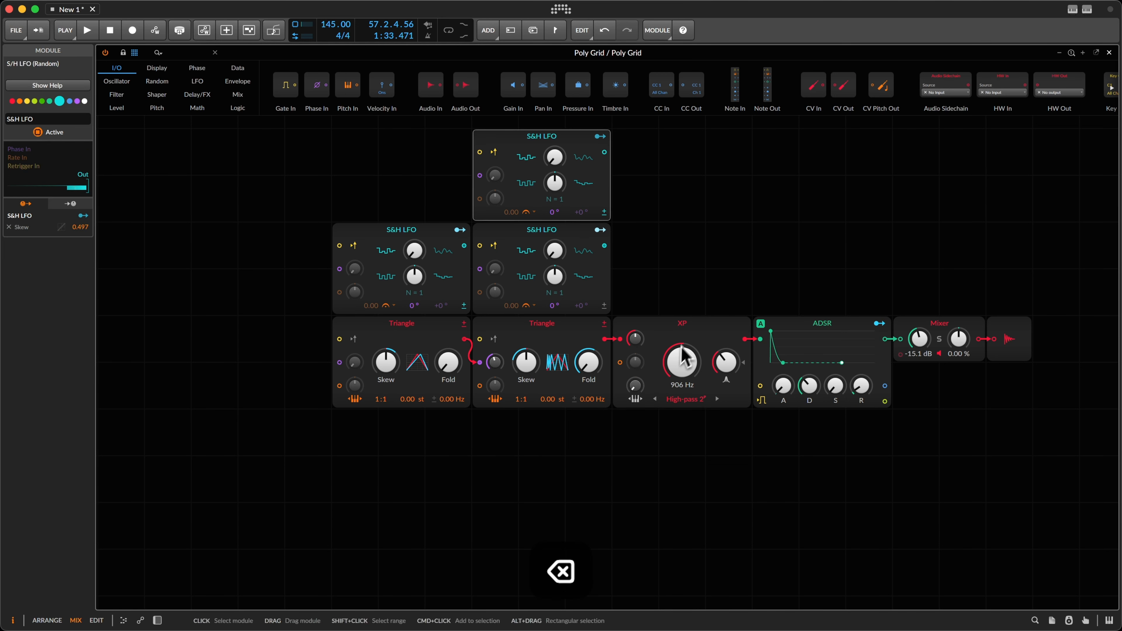
{"action": "left_click_drag", "start_coordinate": [681, 349], "coordinate": [682, 360]}
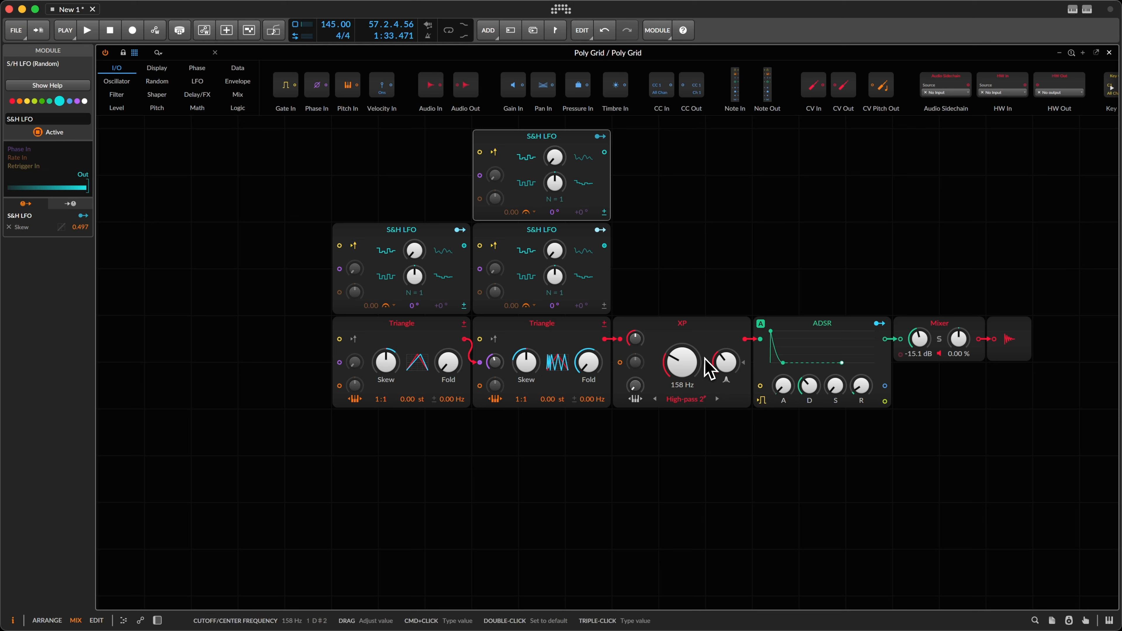
{"action": "left_click_drag", "start_coordinate": [728, 363], "coordinate": [727, 405]}
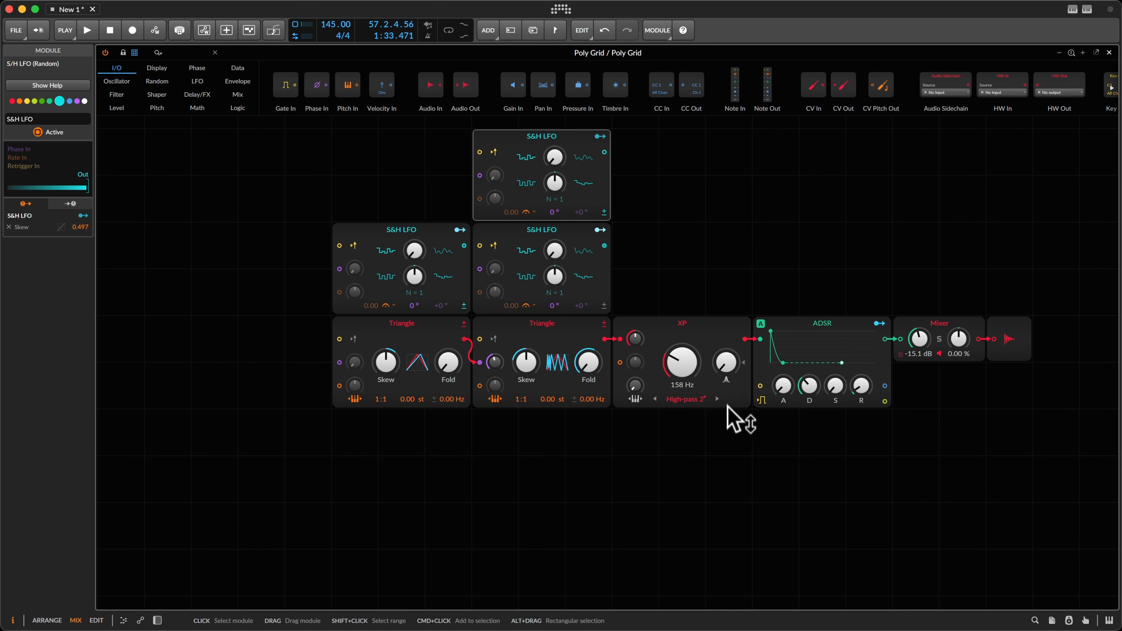
Move the XP, ADSR, Mixer and output modules right to free space after the Triangle, and set the ADSR's decay to about 204 ms
{"action": "left_click_drag", "start_coordinate": [708, 293], "coordinate": [1102, 426]}
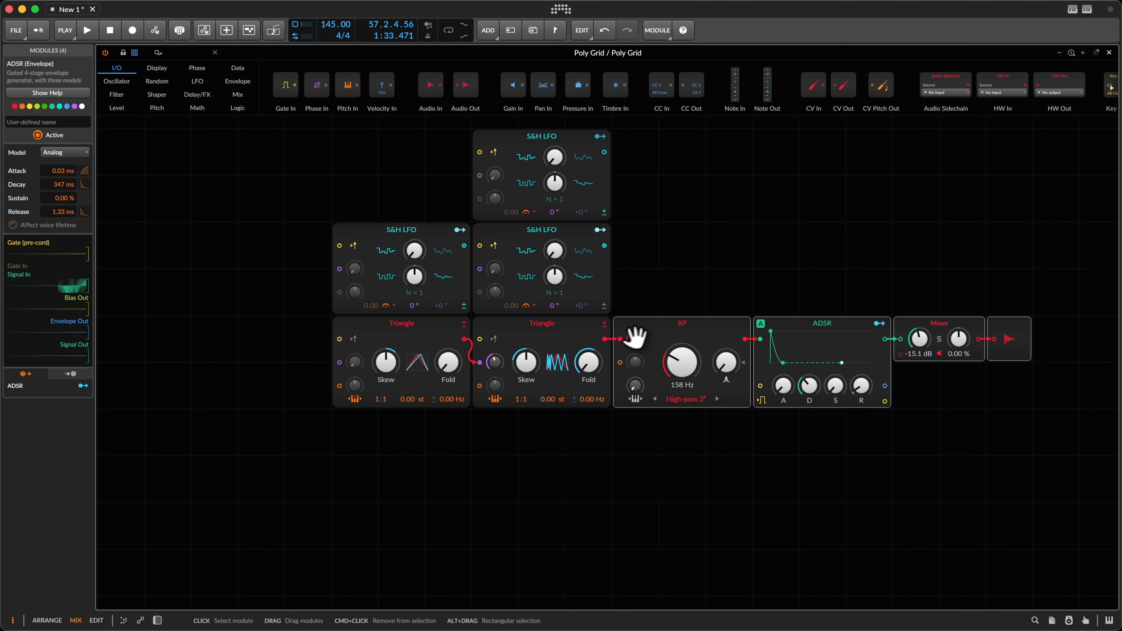
{"action": "left_click_drag", "start_coordinate": [645, 338], "coordinate": [734, 338]}
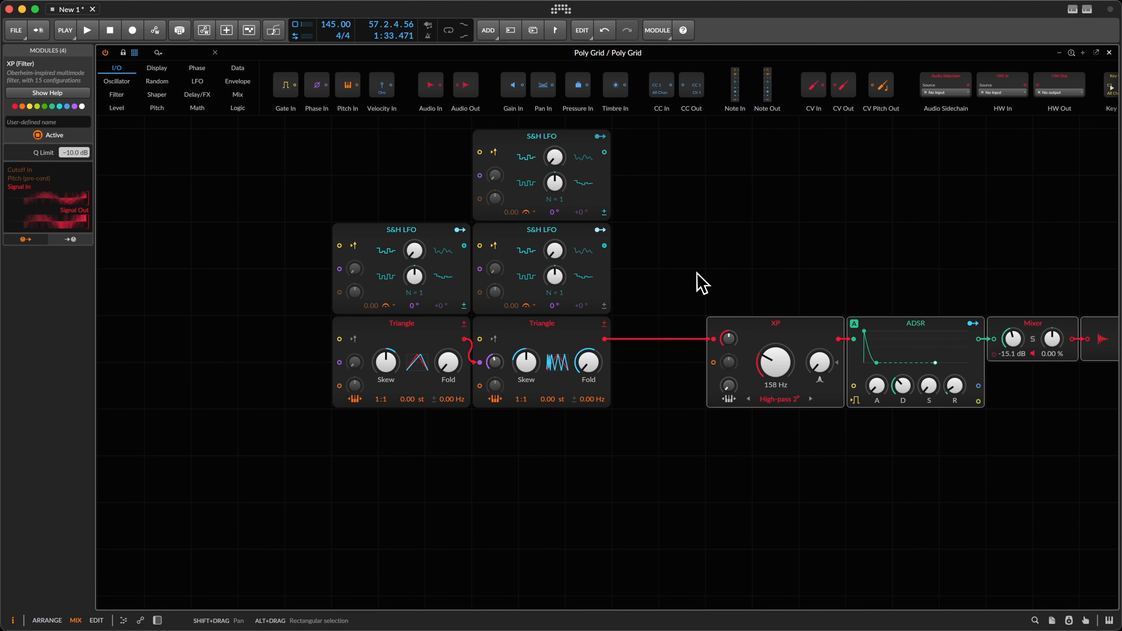
{"action": "key", "text": "g"}
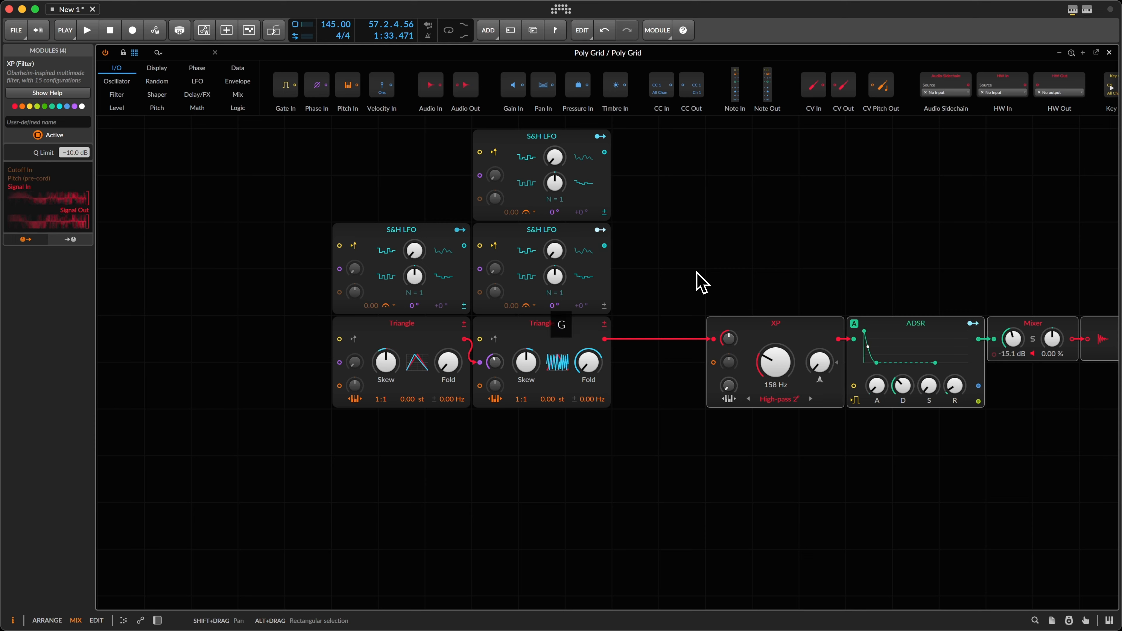
{"action": "left_click_drag", "start_coordinate": [904, 391], "coordinate": [903, 397]}
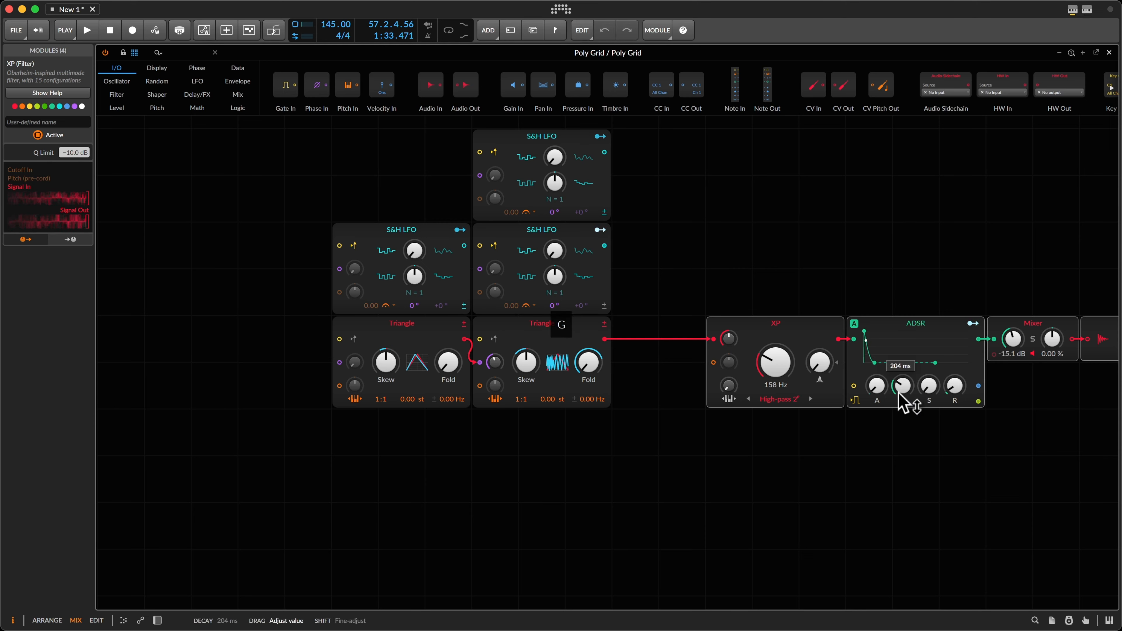
{"action": "left_click", "coordinate": [812, 346]}
{"action": "left_click_drag", "start_coordinate": [64, 160], "coordinate": [83, 155]}
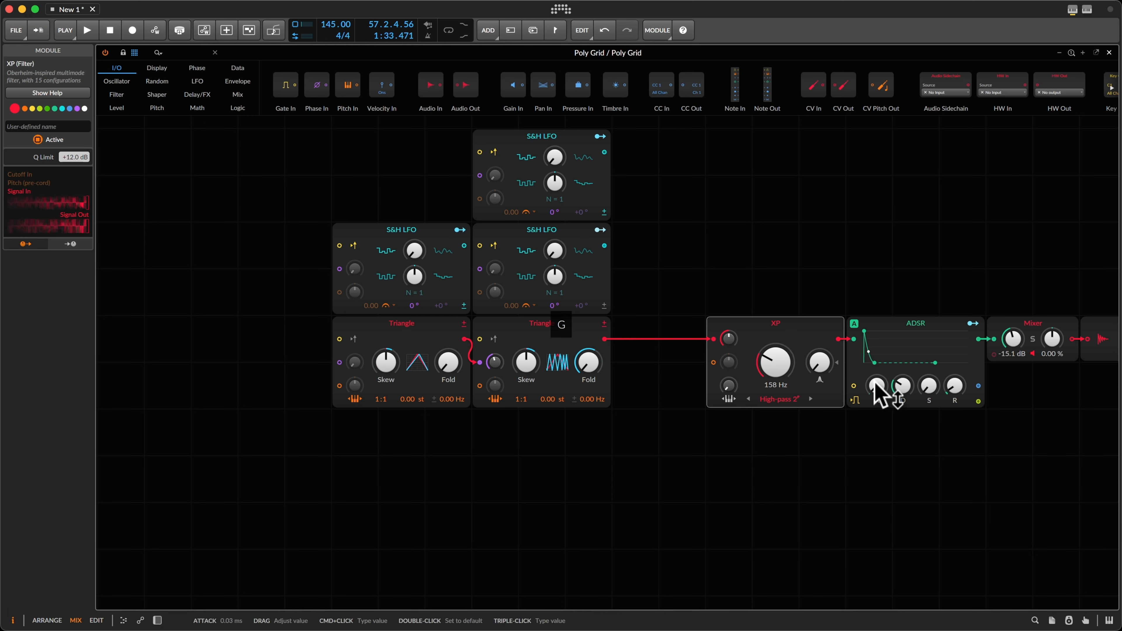
{"action": "left_click_drag", "start_coordinate": [1013, 351], "coordinate": [1016, 356]}
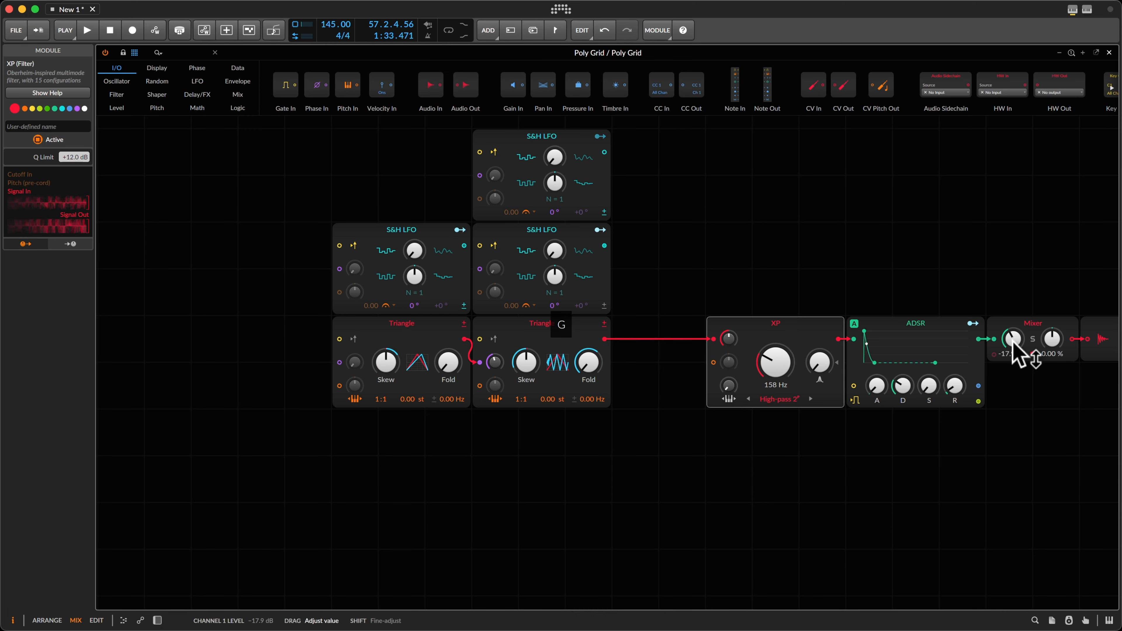
Insert a Wavefolder from the Shaper category into the signal path between the right Triangle and the XP filter
{"action": "right_click", "coordinate": [657, 238]}
{"action": "mouse_move", "coordinate": [689, 403]}
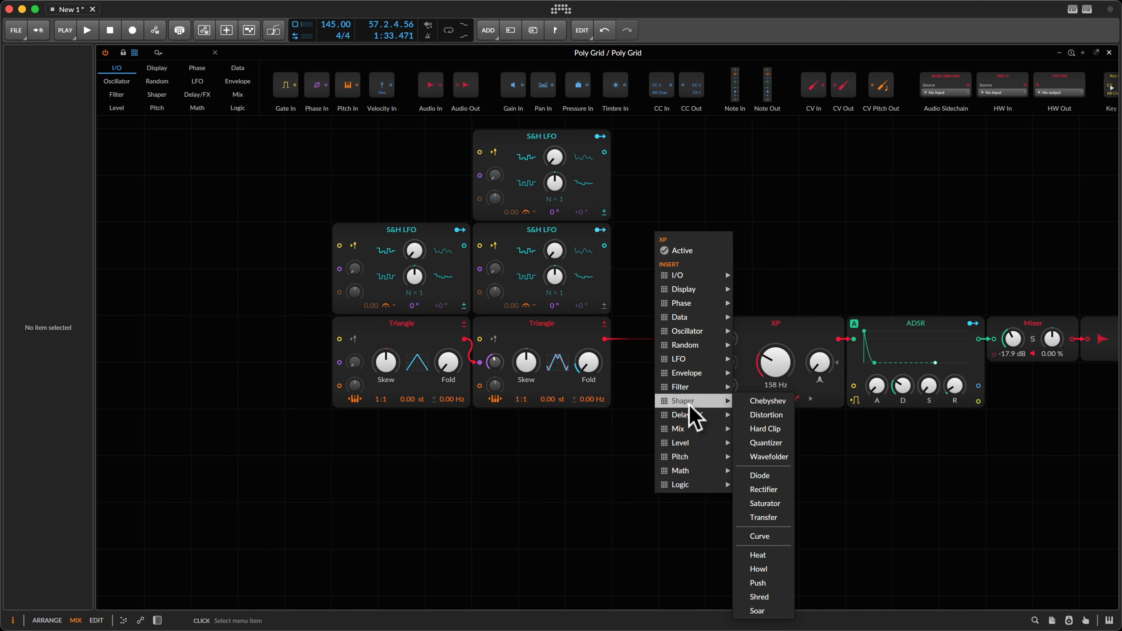
{"action": "left_click", "coordinate": [781, 462]}
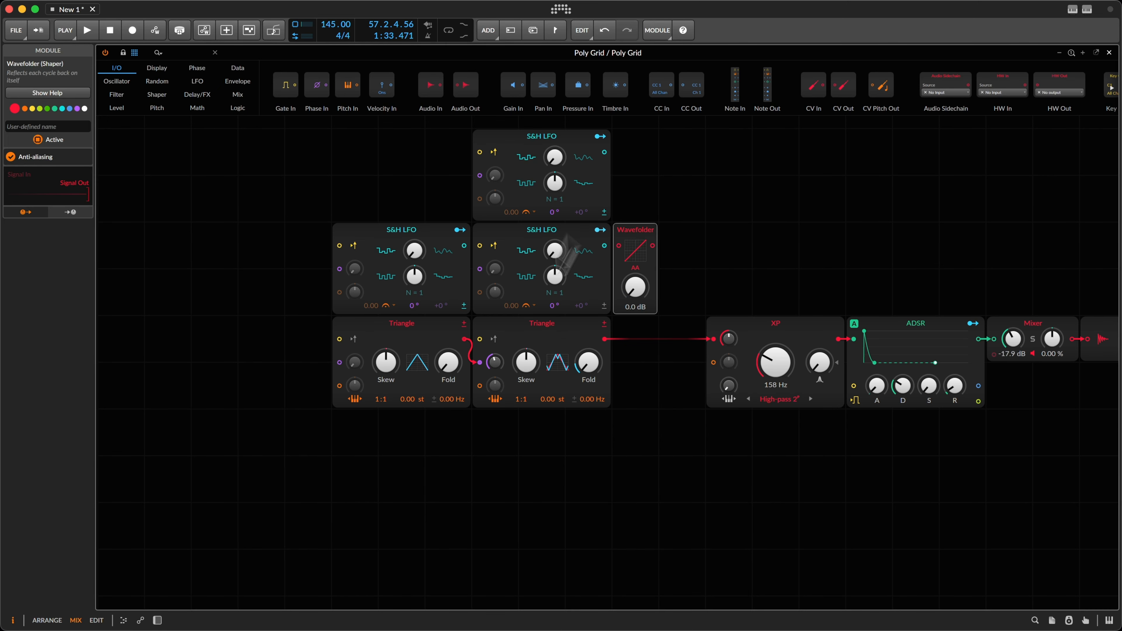
{"action": "left_click_drag", "start_coordinate": [665, 251], "coordinate": [651, 379]}
{"action": "mouse_move", "coordinate": [589, 370]}
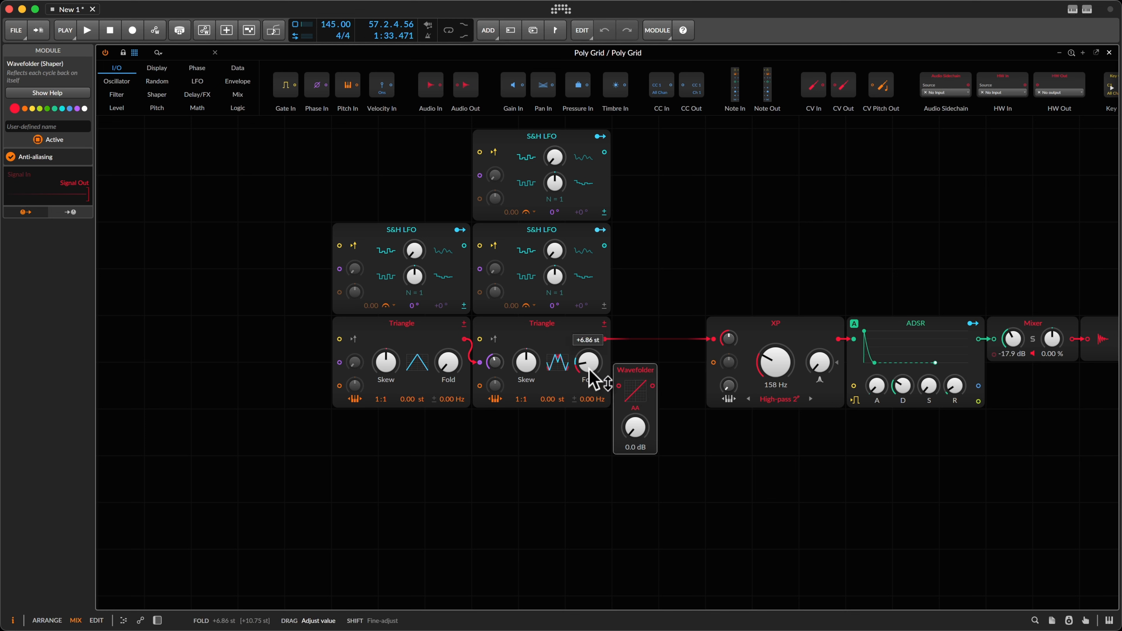
{"action": "left_click_drag", "start_coordinate": [589, 369], "coordinate": [605, 340]}
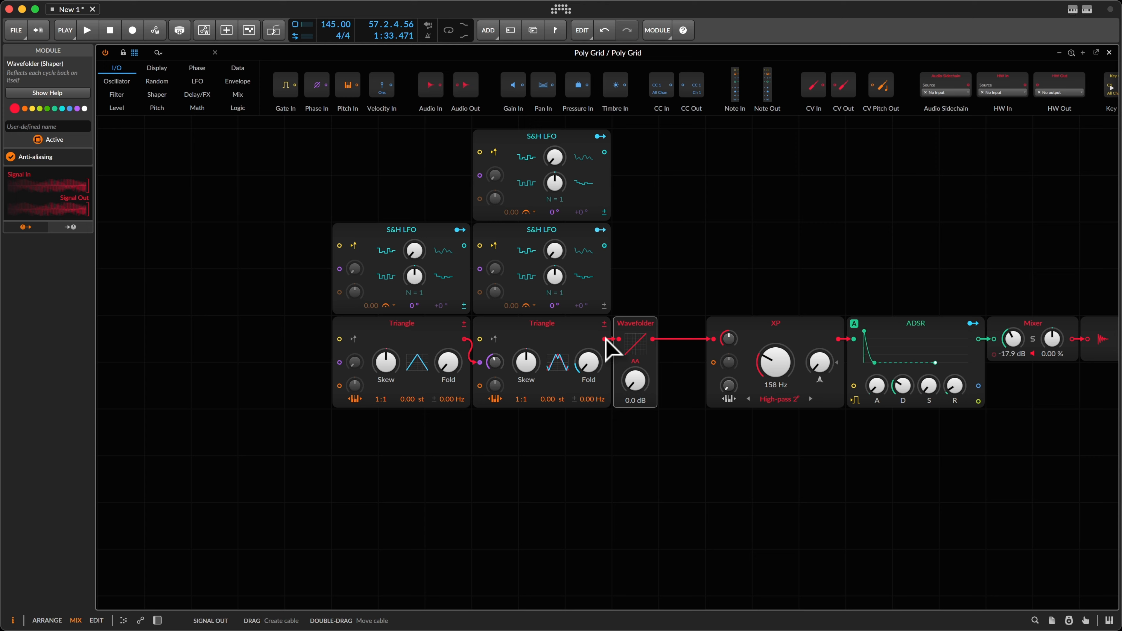
Set the Wavefolder's amount to +5.9 dB by ear while playing test notes
{"action": "left_click_drag", "start_coordinate": [289, 409], "coordinate": [637, 390]}
{"action": "left_click", "coordinate": [646, 313]}
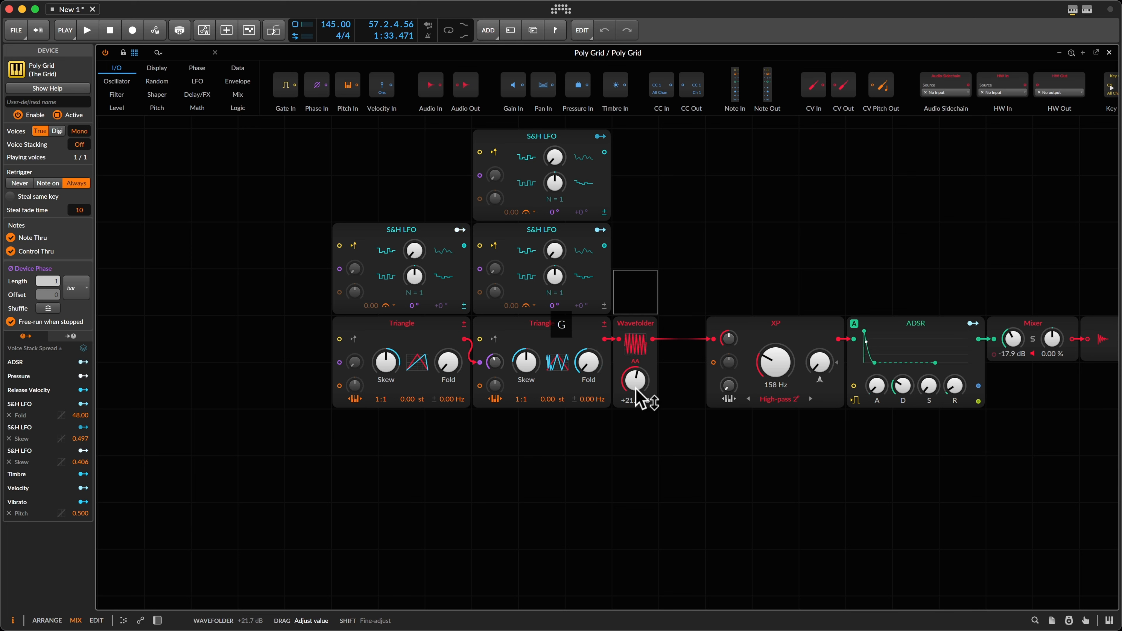
{"action": "mouse_move", "coordinate": [635, 388]}
{"action": "left_mouse_down"}
{"action": "mouse_move", "coordinate": [646, 393]}
{"action": "mouse_move", "coordinate": [633, 375]}
{"action": "mouse_move", "coordinate": [647, 394]}
{"action": "mouse_move", "coordinate": [631, 388]}
{"action": "left_mouse_up"}
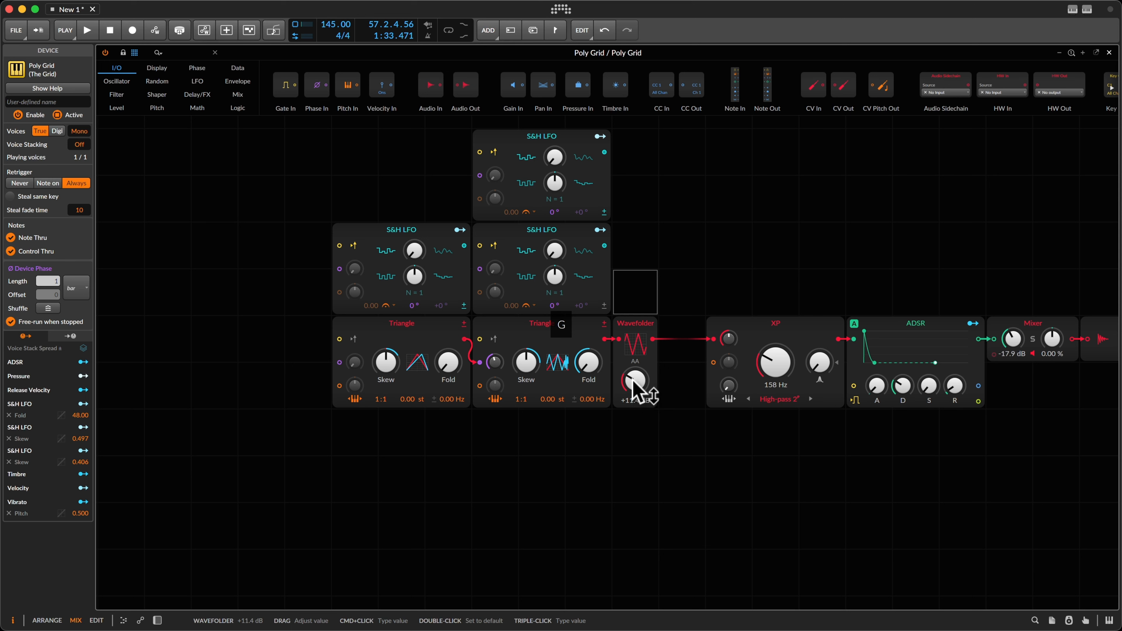
{"action": "key", "text": "g"}
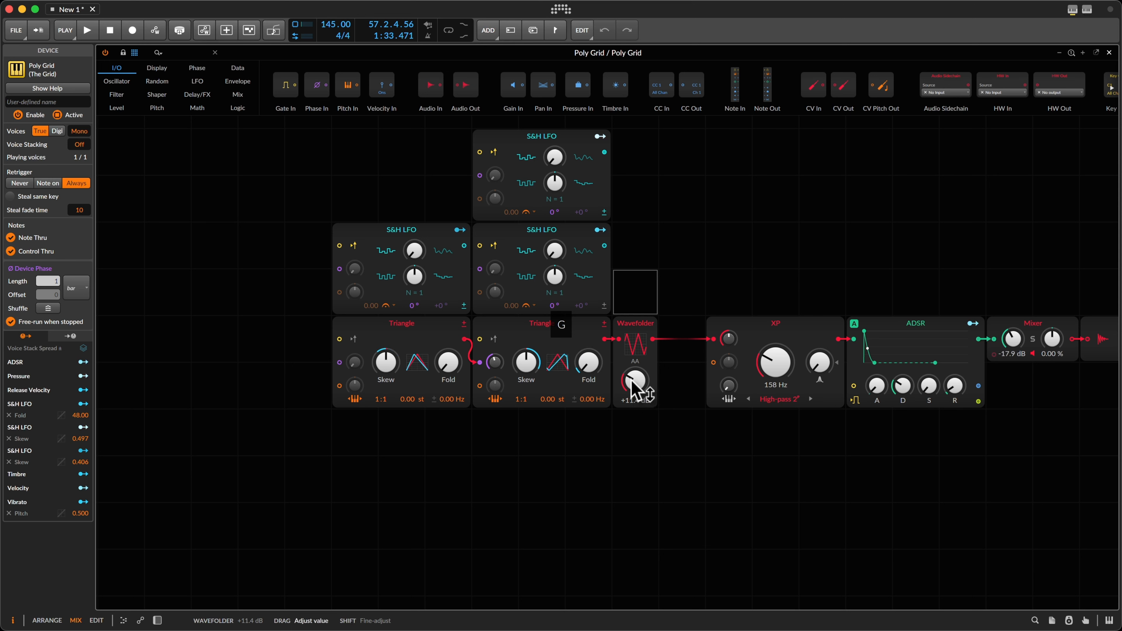
{"action": "left_click_drag", "start_coordinate": [634, 389], "coordinate": [635, 390]}
Copy an S&H LFO to the space above the Wavefolder and modulate the Wavefolder's amount with it by 11.43
{"action": "left_click_drag", "start_coordinate": [539, 148], "coordinate": [672, 266]}
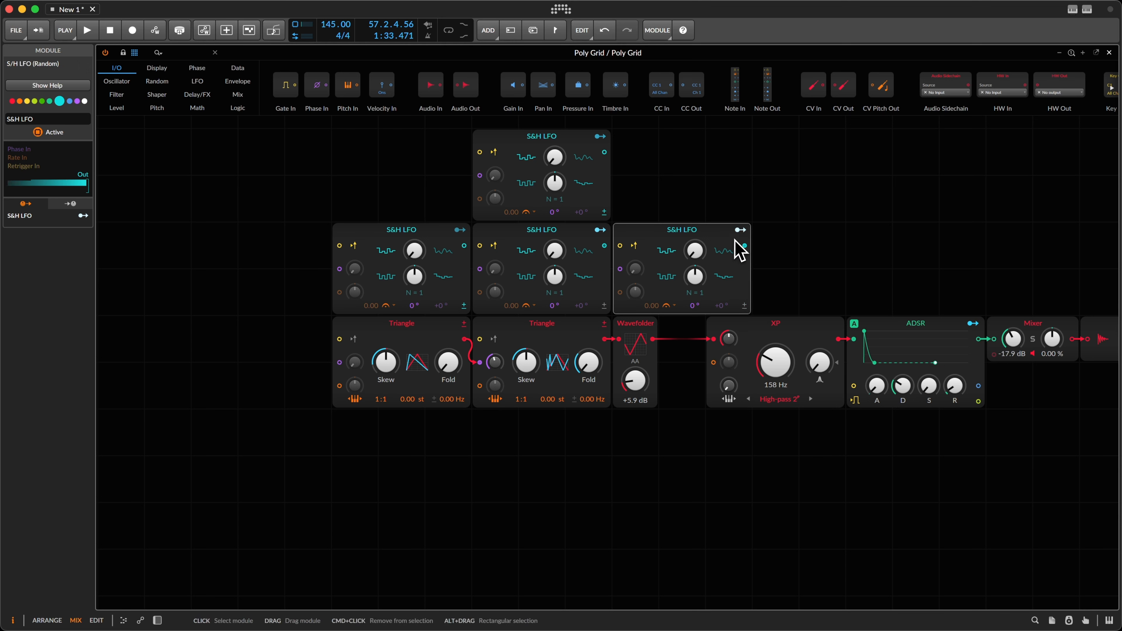
{"action": "left_click_drag", "start_coordinate": [741, 230], "coordinate": [644, 381]}
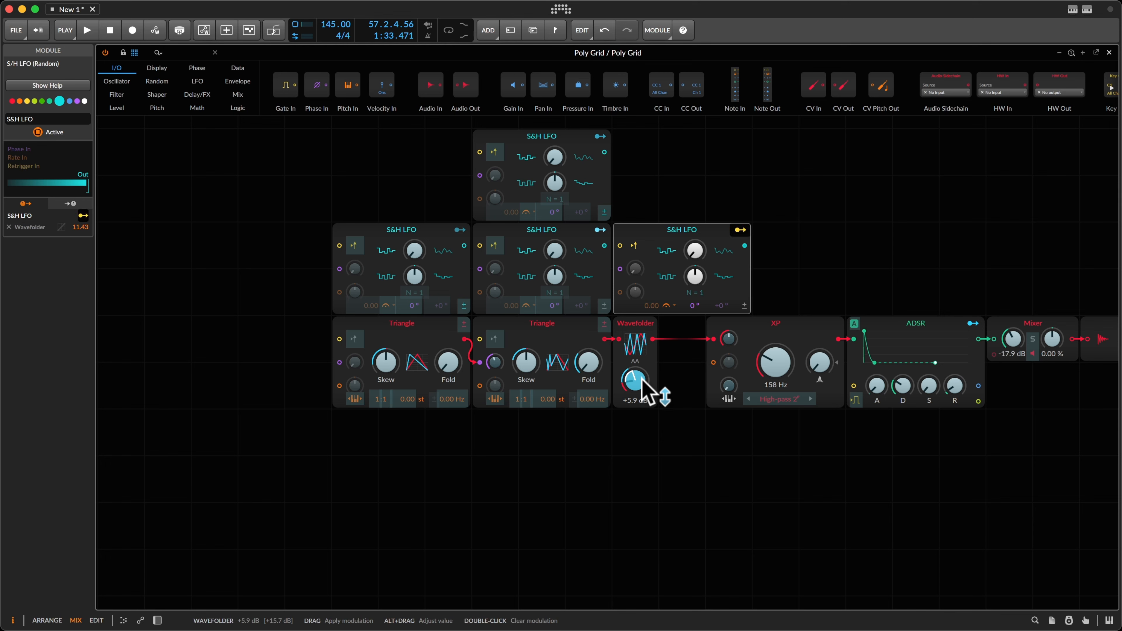
{"action": "left_click", "coordinate": [740, 230]}
{"action": "key", "text": "g"}
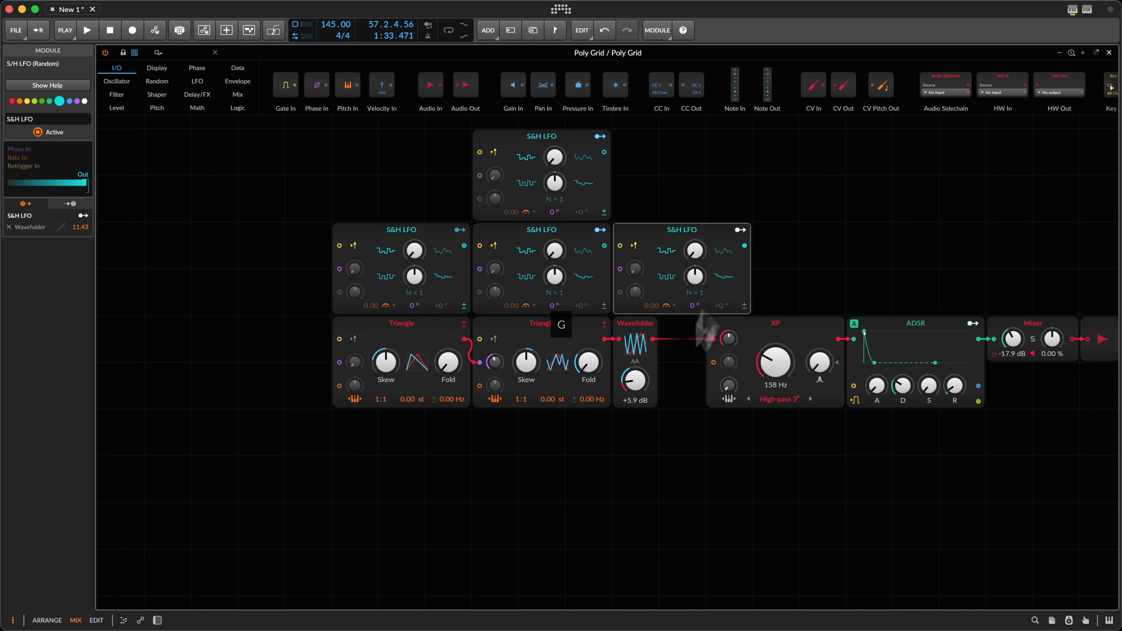
Set the Wavefolder's amount to +5.3 dB and readjust the right Triangle's phase modulation amount while playing notes
{"action": "left_click_drag", "start_coordinate": [639, 378], "coordinate": [651, 393]}
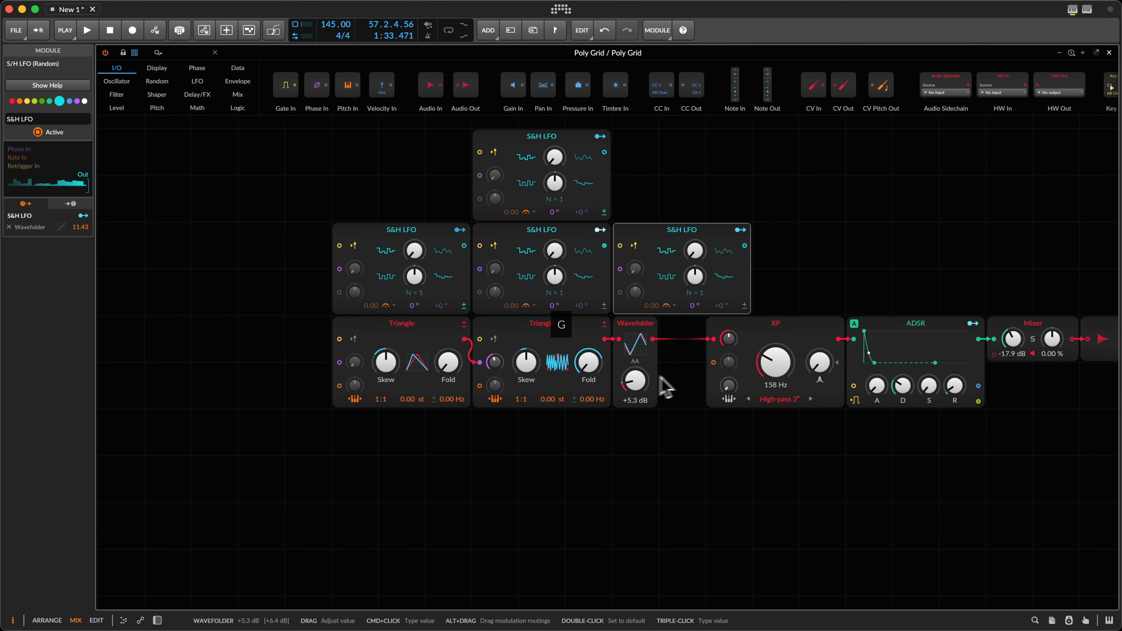
{"action": "key", "text": "f"}
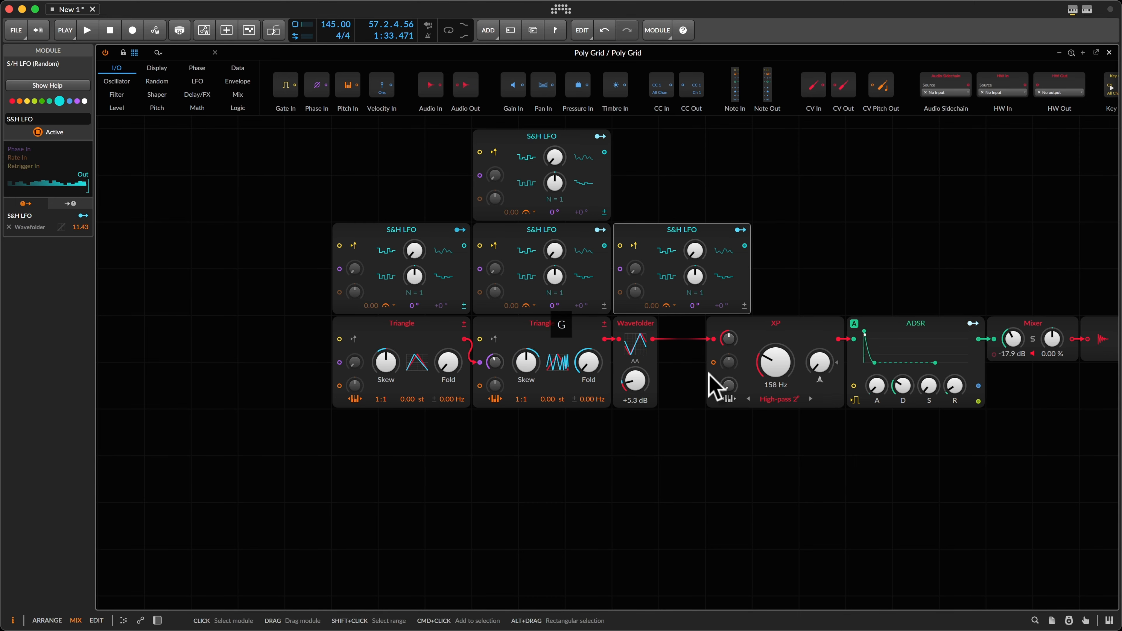
{"action": "scroll", "coordinate": [697, 401], "scroll_direction": "down", "scroll_amount": 1}
{"action": "scroll", "coordinate": [693, 421], "scroll_direction": "right", "scroll_amount": 5}
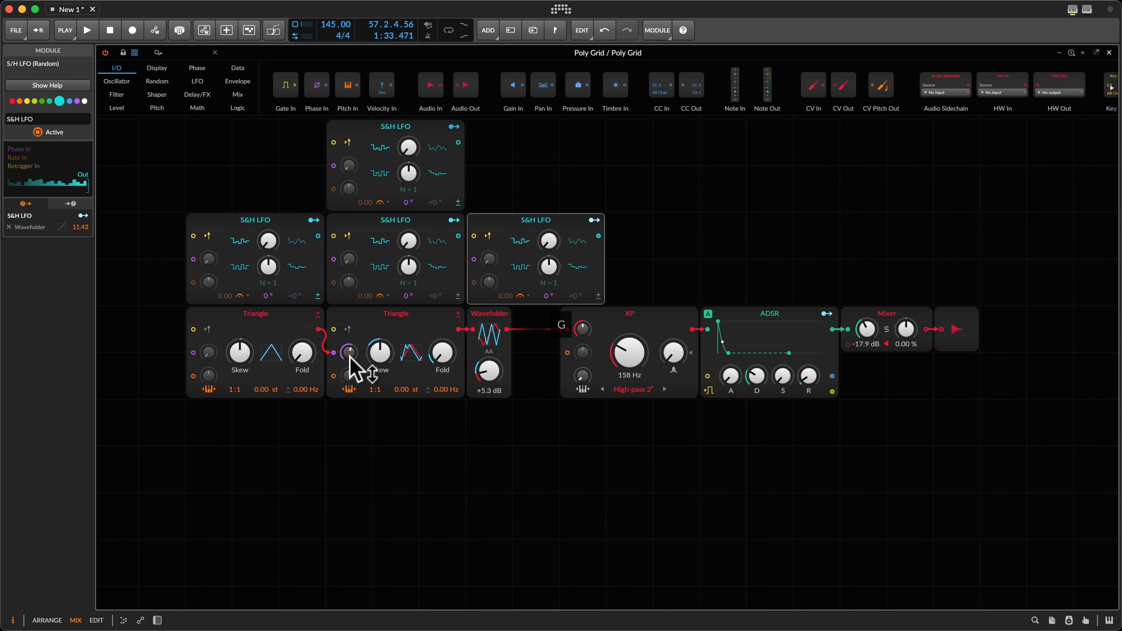
{"action": "left_click_drag", "start_coordinate": [350, 356], "coordinate": [349, 352]}
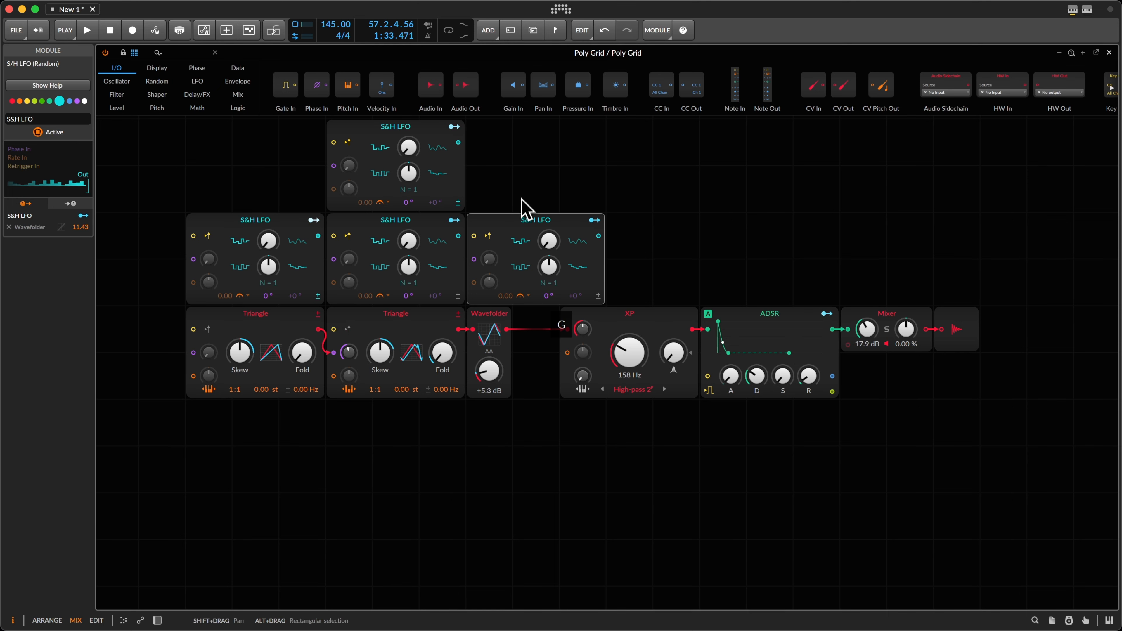
Duplicate the Wavefolder's S&H LFO, place the copy below the ADSR and modulate the ADSR's Decay with it by 0.217
{"action": "key", "text": "super+d"}
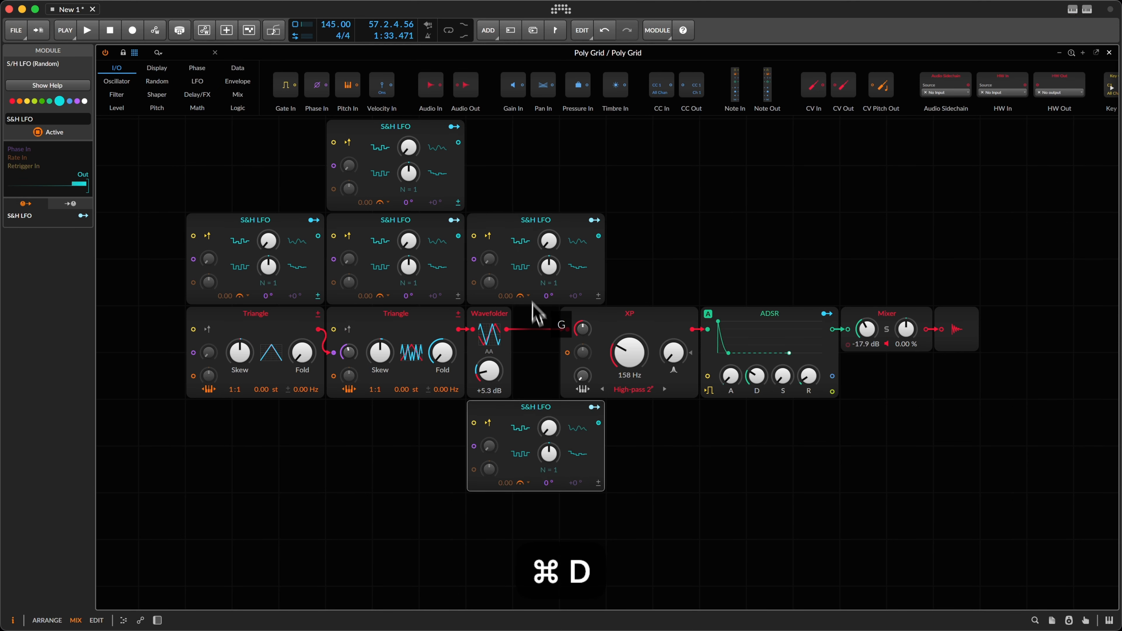
{"action": "left_click_drag", "start_coordinate": [547, 424], "coordinate": [781, 425]}
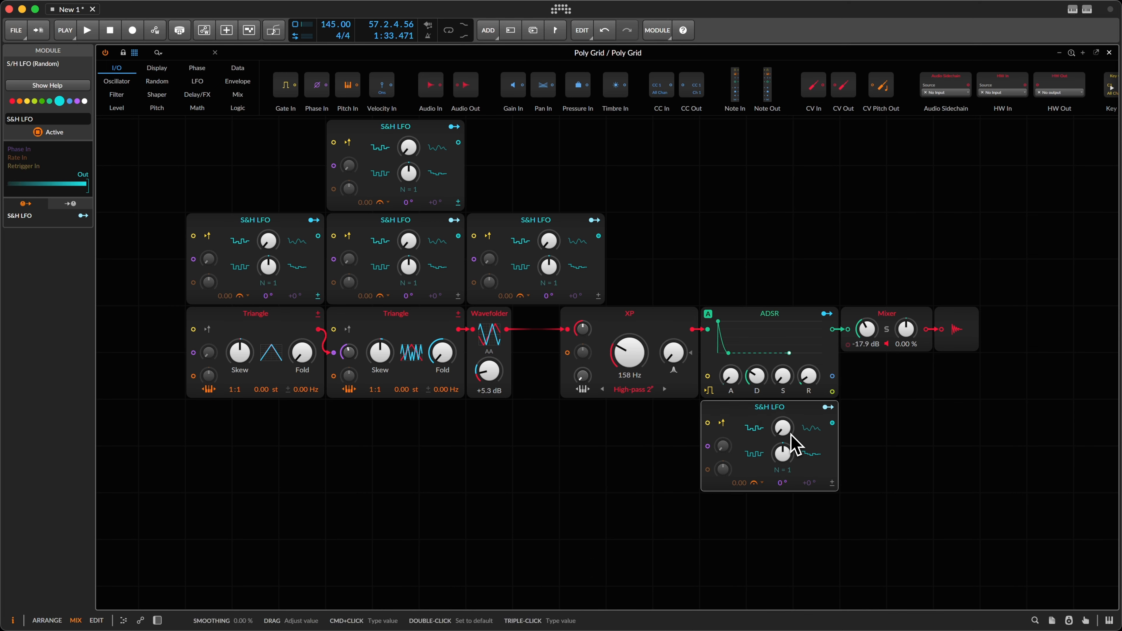
{"action": "left_click", "coordinate": [828, 407]}
{"action": "left_click_drag", "start_coordinate": [756, 377], "coordinate": [758, 382]}
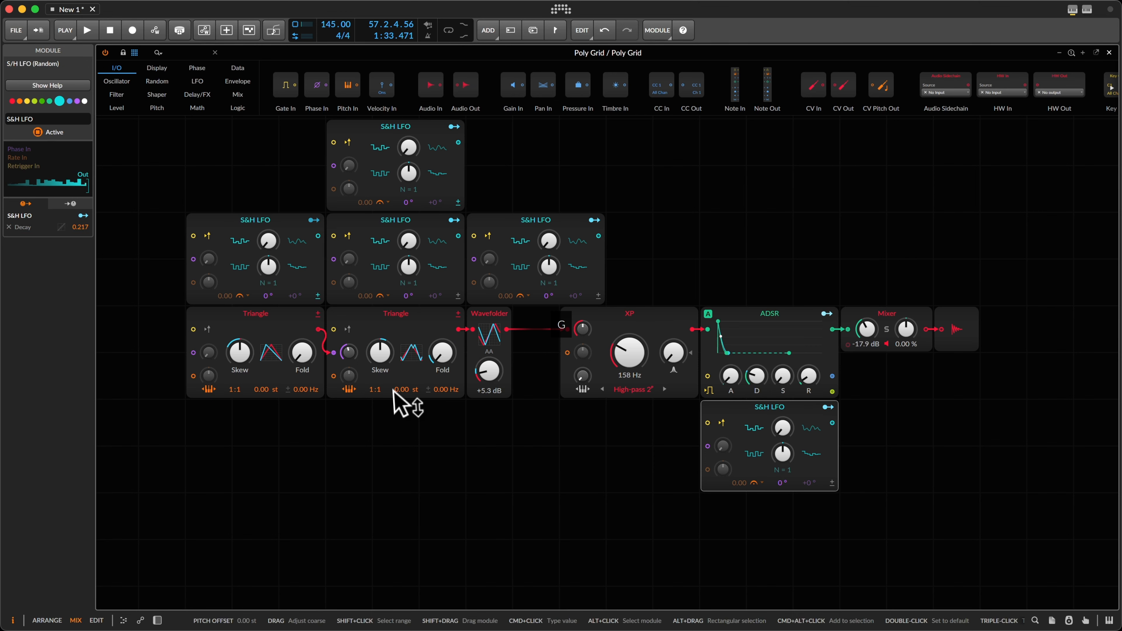
Set the Poly Grid's Voice Stacking to 2 and modulate the Mixer's pan with Voice Stack Spread ± by 0.869
{"action": "left_click", "coordinate": [343, 437]}
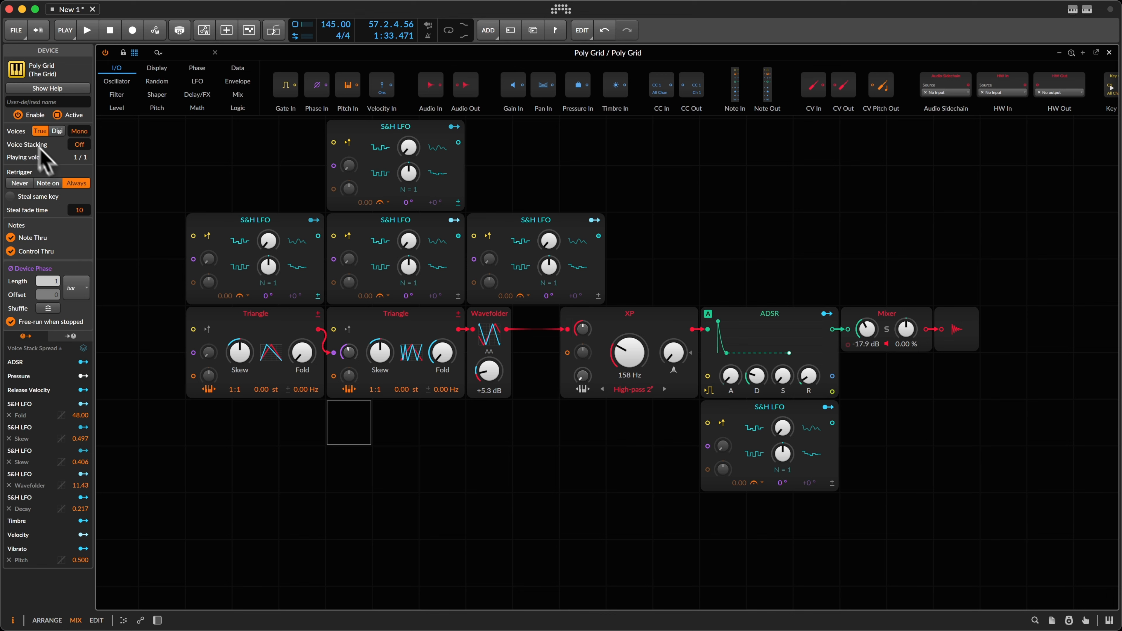
{"action": "left_click_drag", "start_coordinate": [82, 146], "coordinate": [80, 144]}
{"action": "left_click", "coordinate": [83, 347]}
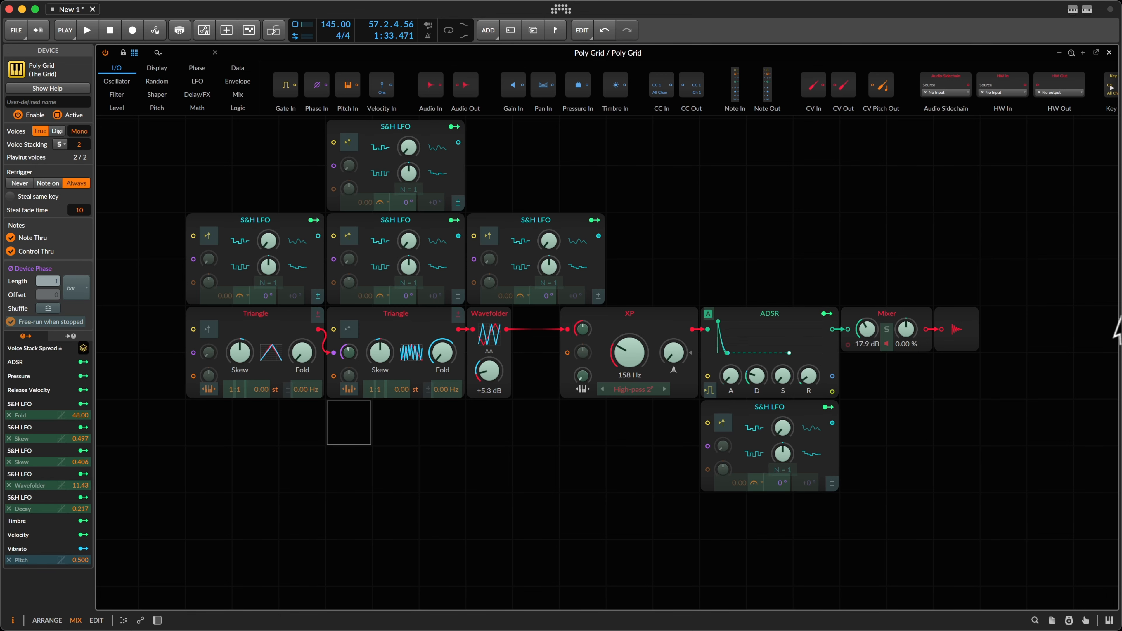
{"action": "left_click_drag", "start_coordinate": [906, 329], "coordinate": [909, 335]}
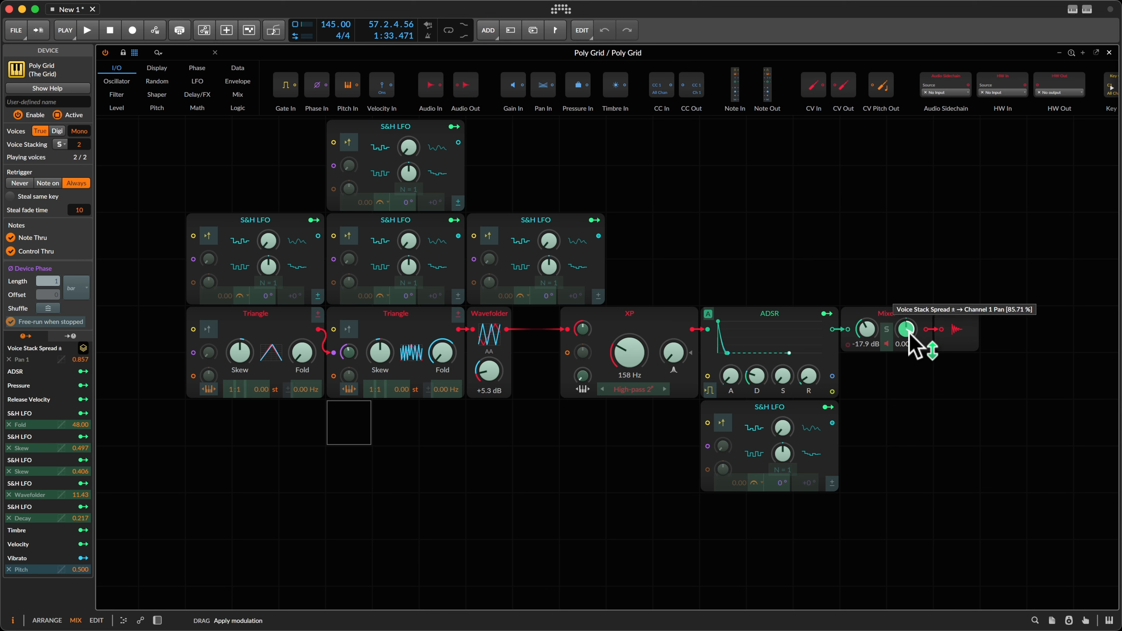
{"action": "left_click_drag", "start_coordinate": [908, 332], "coordinate": [910, 332]}
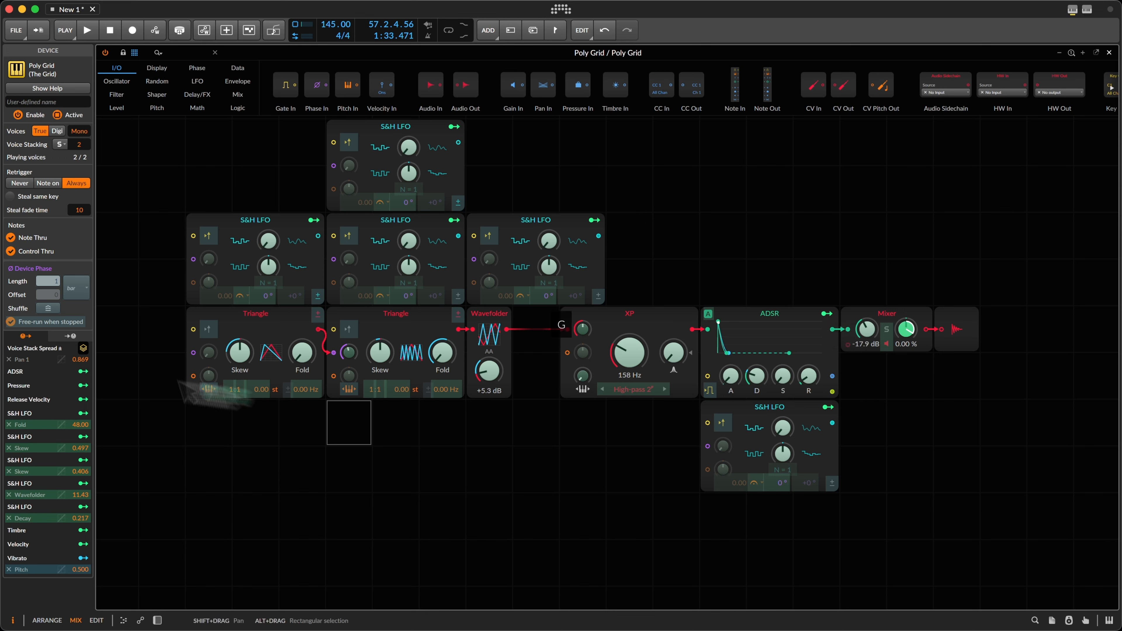
{"action": "left_click", "coordinate": [83, 348]}
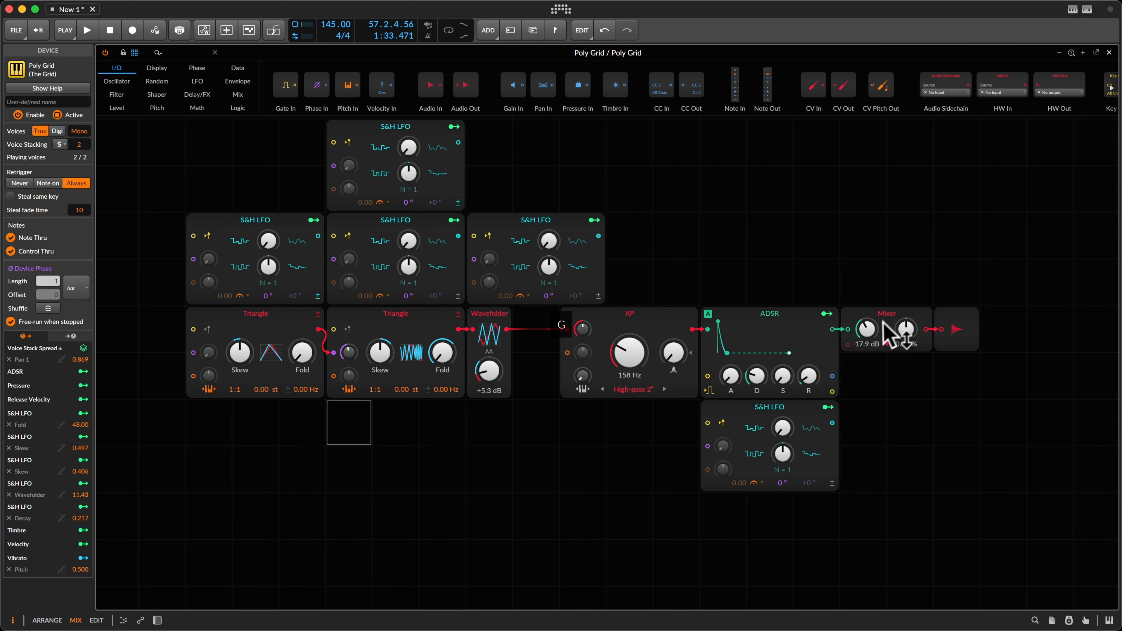
{"action": "left_click_drag", "start_coordinate": [883, 322], "coordinate": [874, 330]}
{"action": "key", "text": "g"}
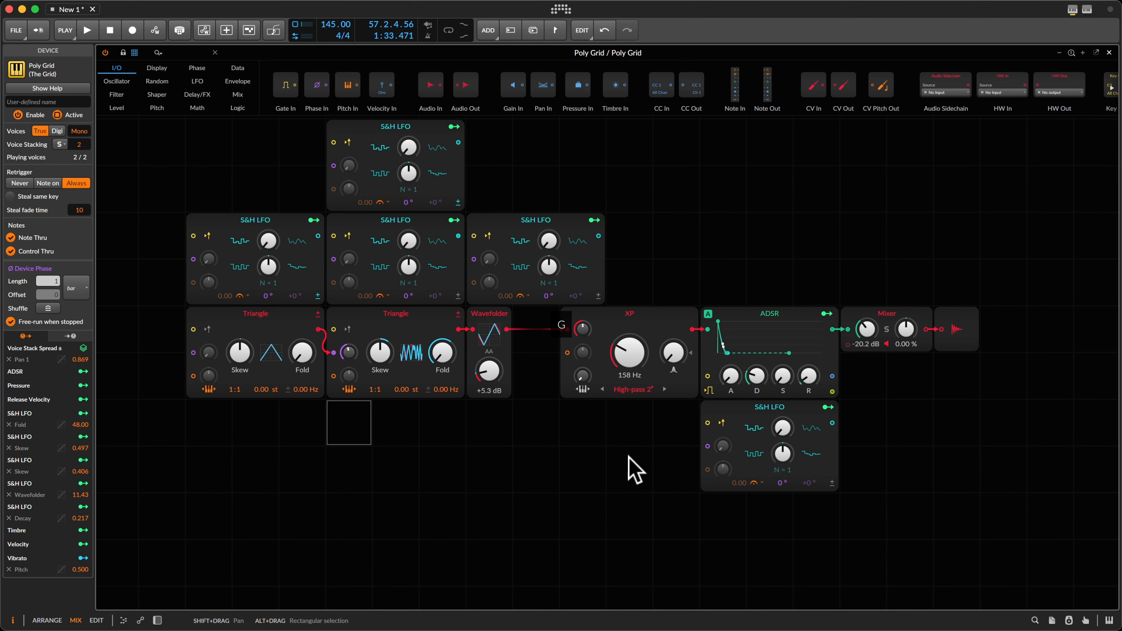
{"action": "key", "text": "g"}
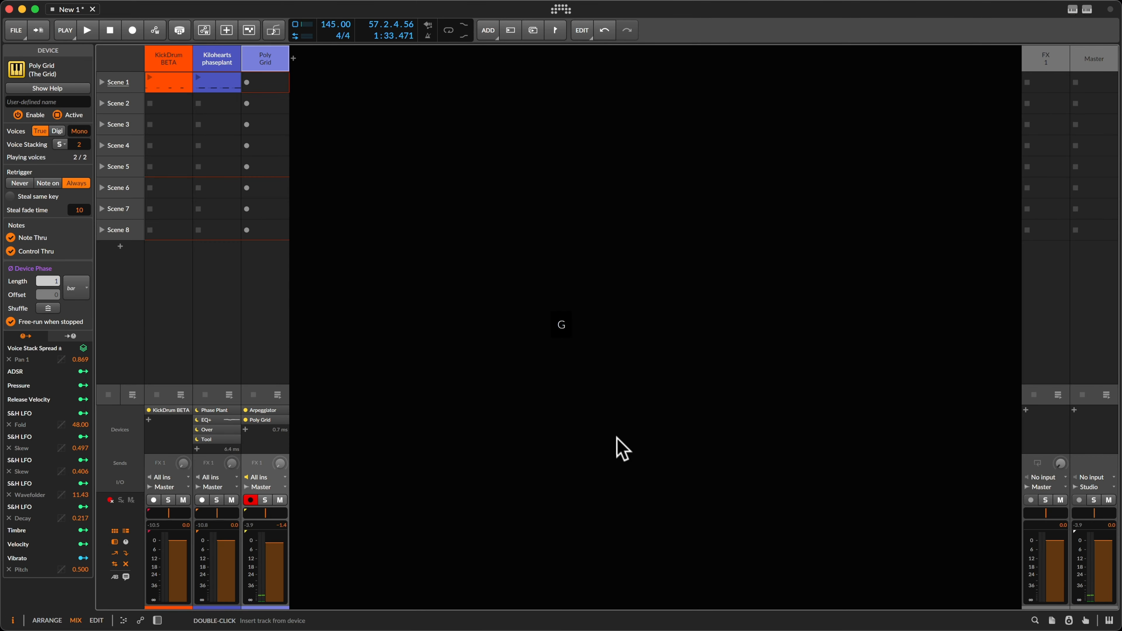
Show the device chain, expand the Poly Grid's FX chain and enable its EQ+ low-cut
{"action": "key", "text": "d"}
{"action": "left_click", "coordinate": [642, 547]}
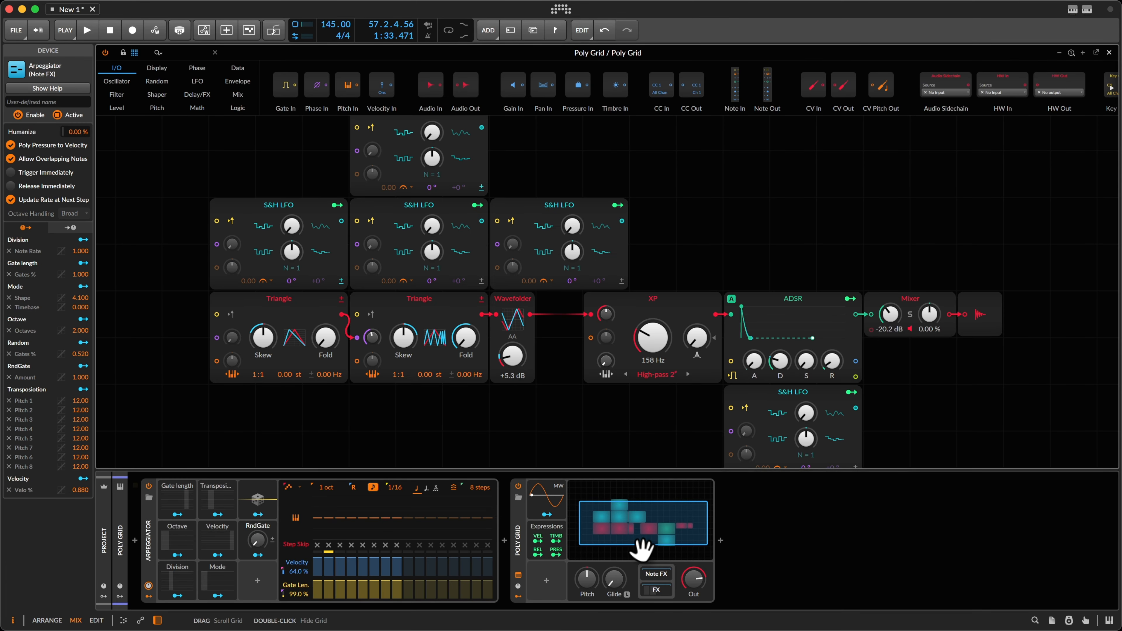
{"action": "left_click", "coordinate": [656, 591]}
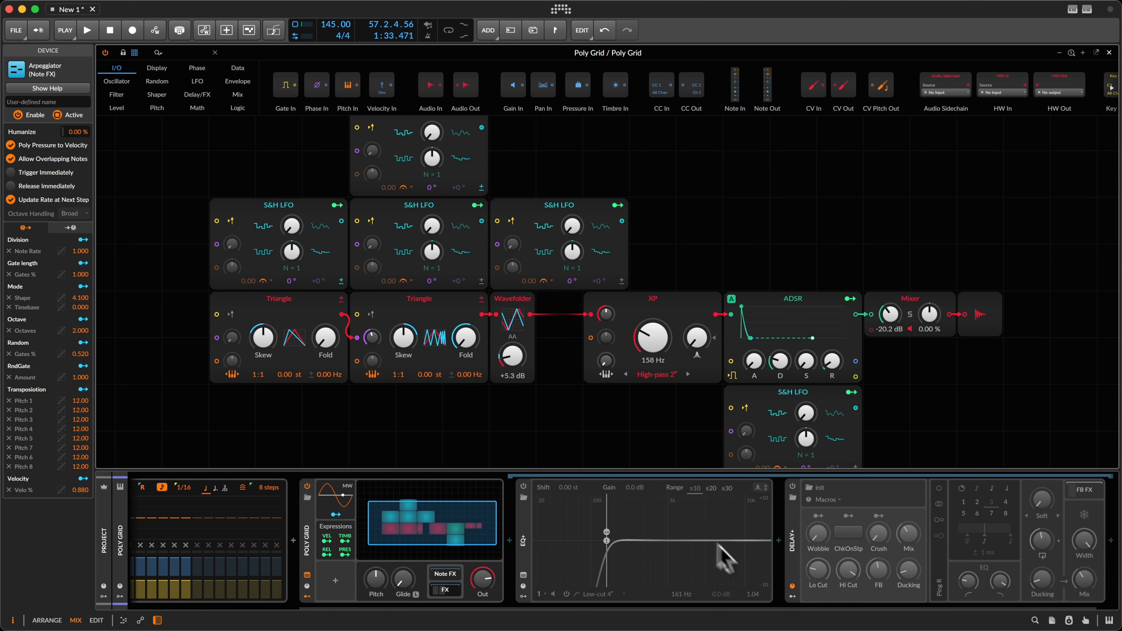
{"action": "left_click", "coordinate": [526, 486]}
{"action": "scroll", "coordinate": [570, 497], "scroll_direction": "right", "scroll_amount": 1}
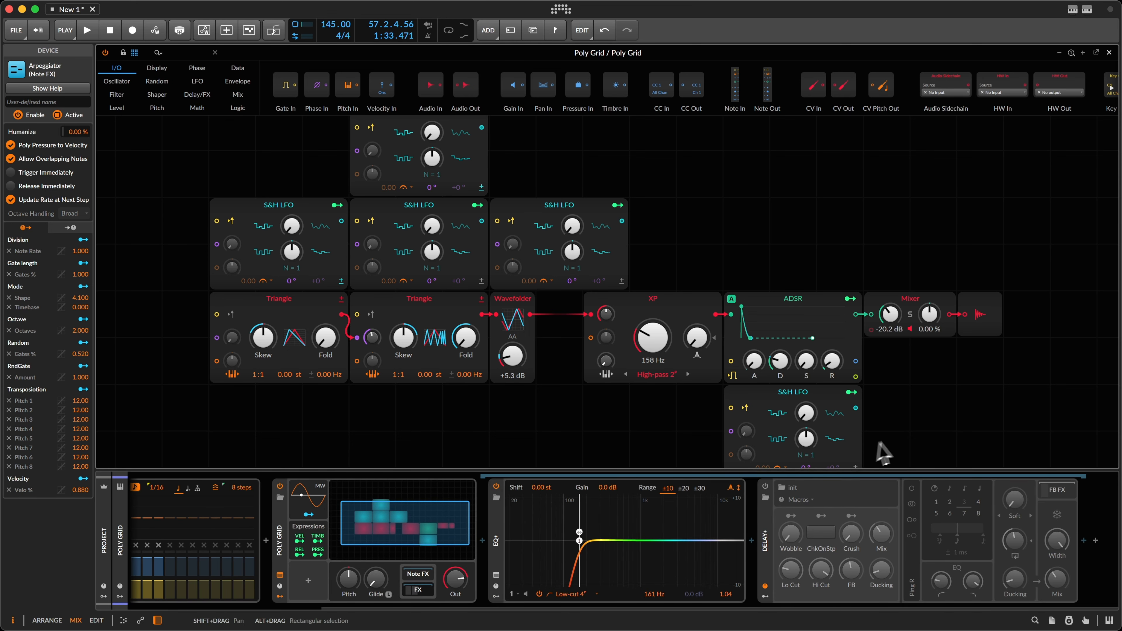
Audition the Delay+ in the FX chain with its feedback adjusted and disable it again
{"action": "left_click", "coordinate": [766, 487]}
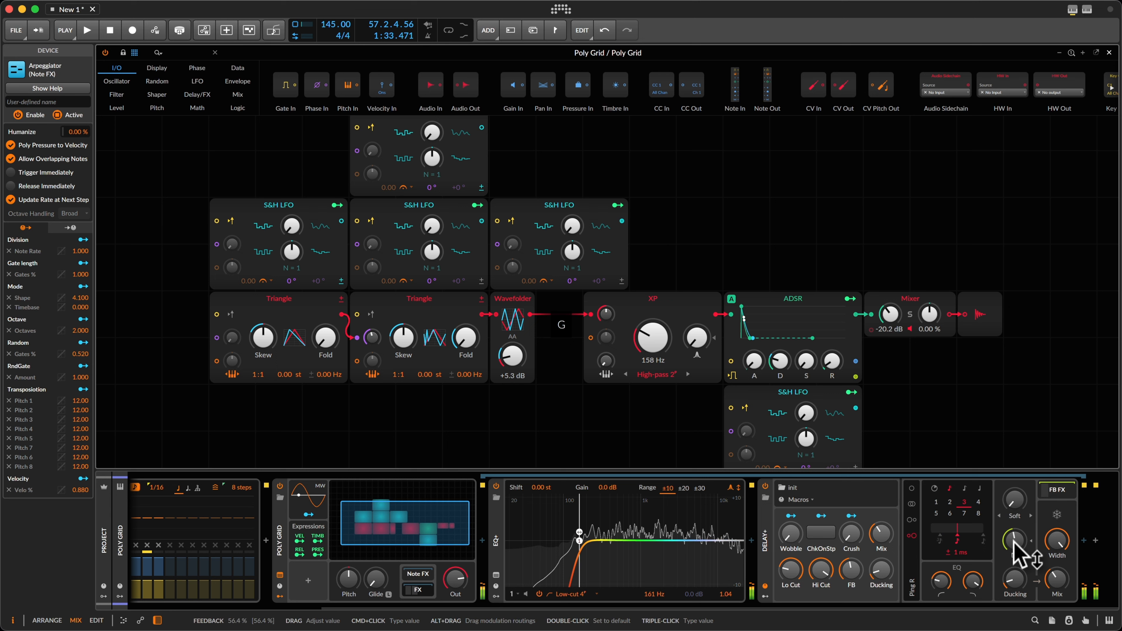
{"action": "left_click_drag", "start_coordinate": [1014, 540], "coordinate": [1013, 542]}
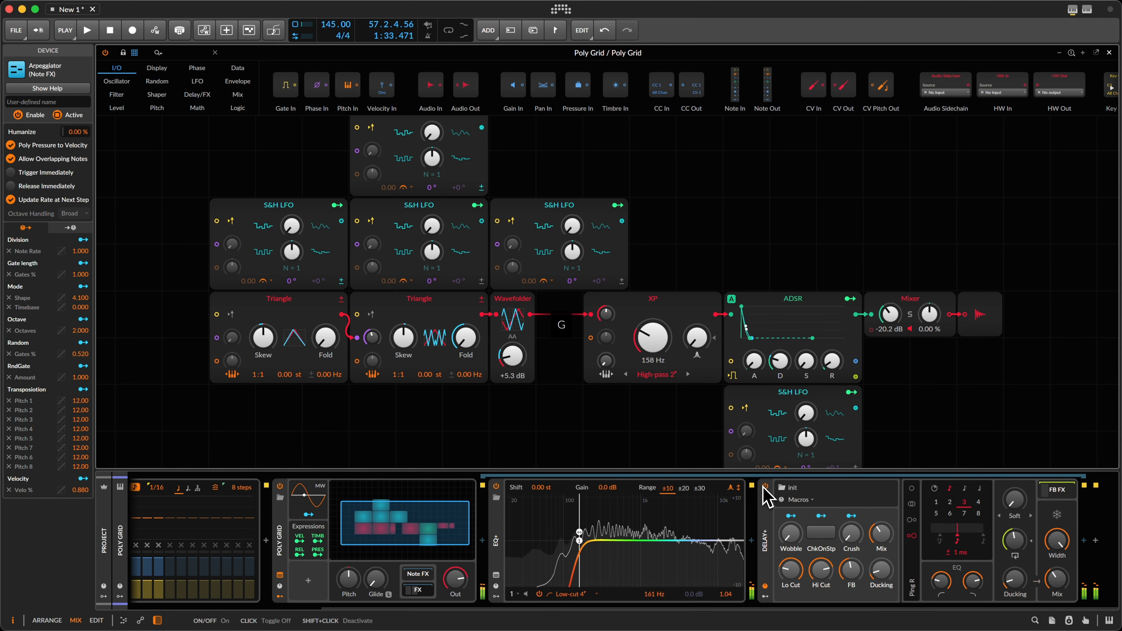
{"action": "scroll", "coordinate": [672, 407], "scroll_direction": "down", "scroll_amount": 2}
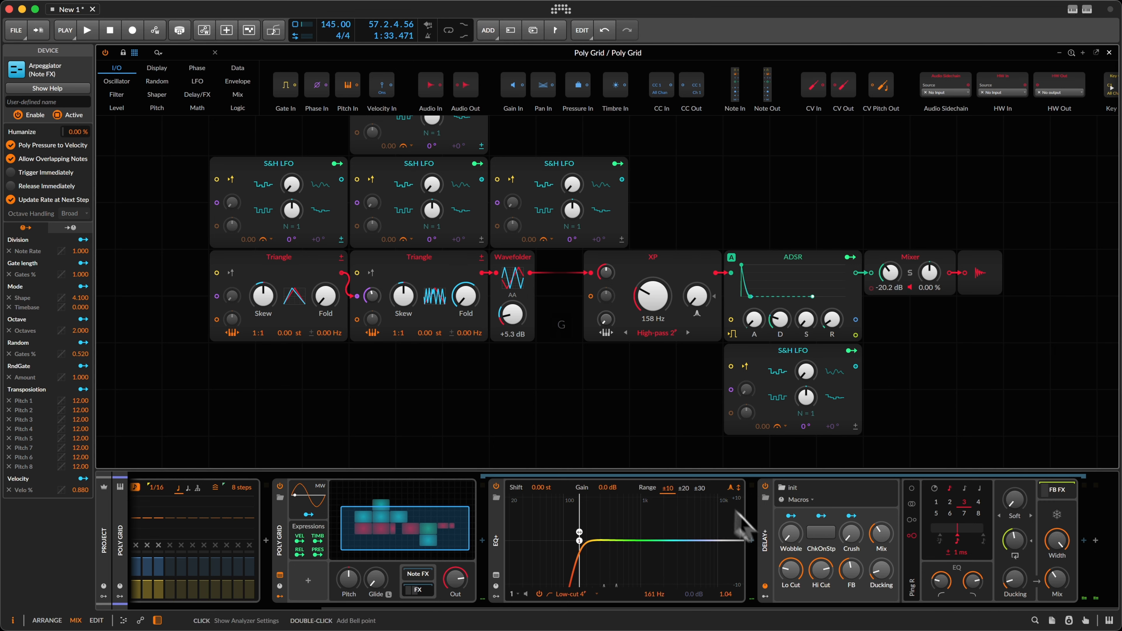
{"action": "left_click", "coordinate": [765, 486]}
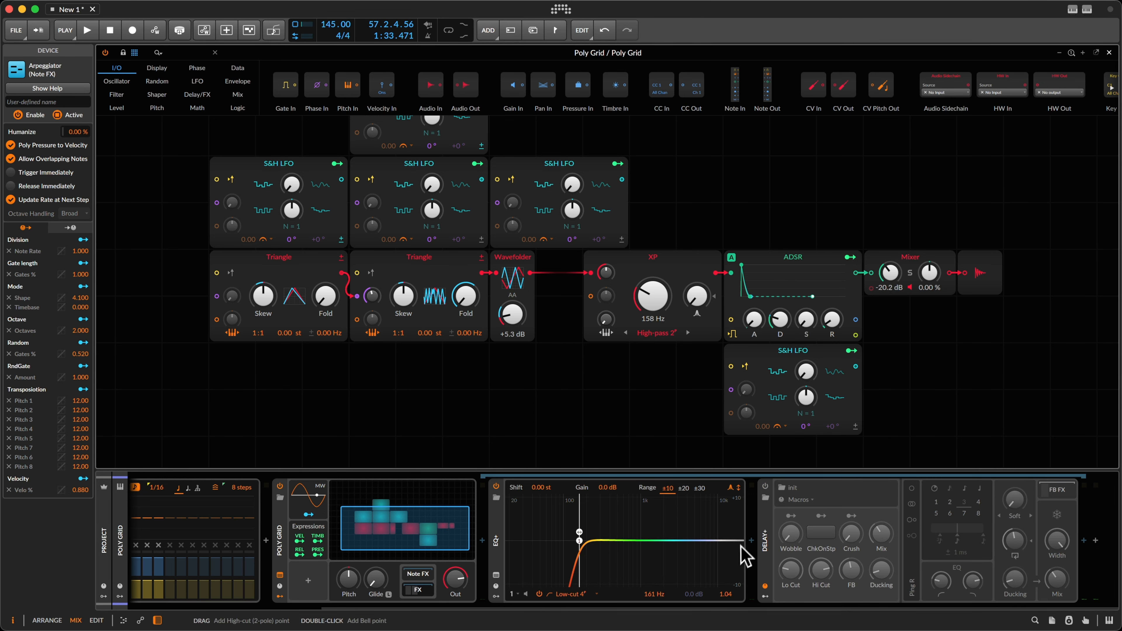
Insert a Chorus+ between the EQ+ and the Delay+ and set its mix to 9.14 % while playing test notes
{"action": "left_click", "coordinate": [752, 549]}
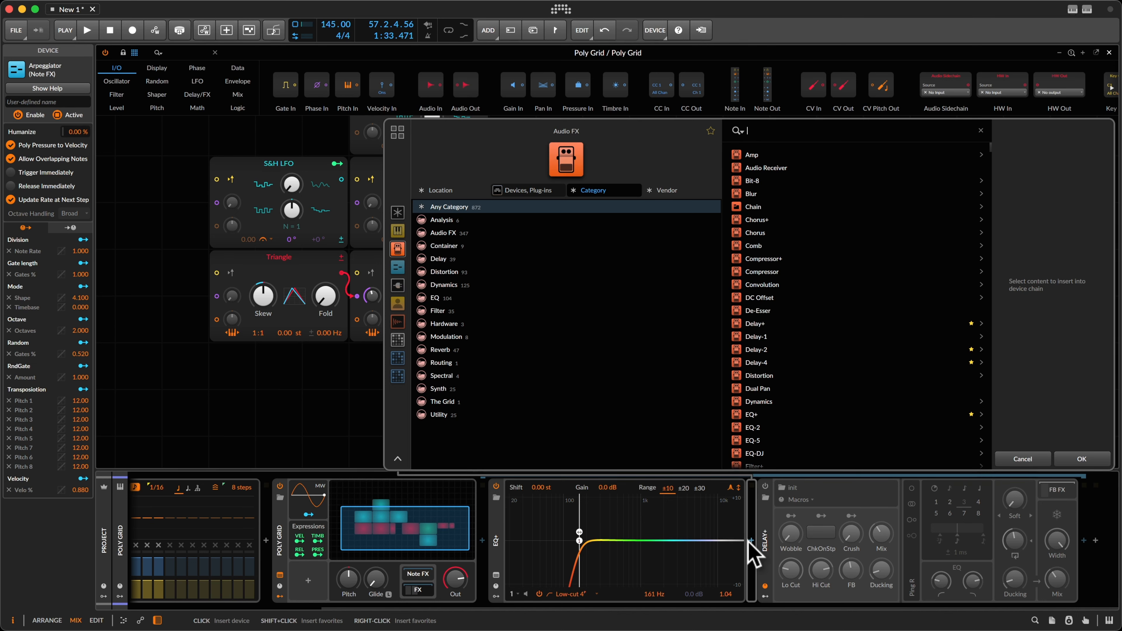
{"action": "type", "text": "ch"}
{"action": "key", "text": "Down"}
{"action": "key", "text": "Down"}
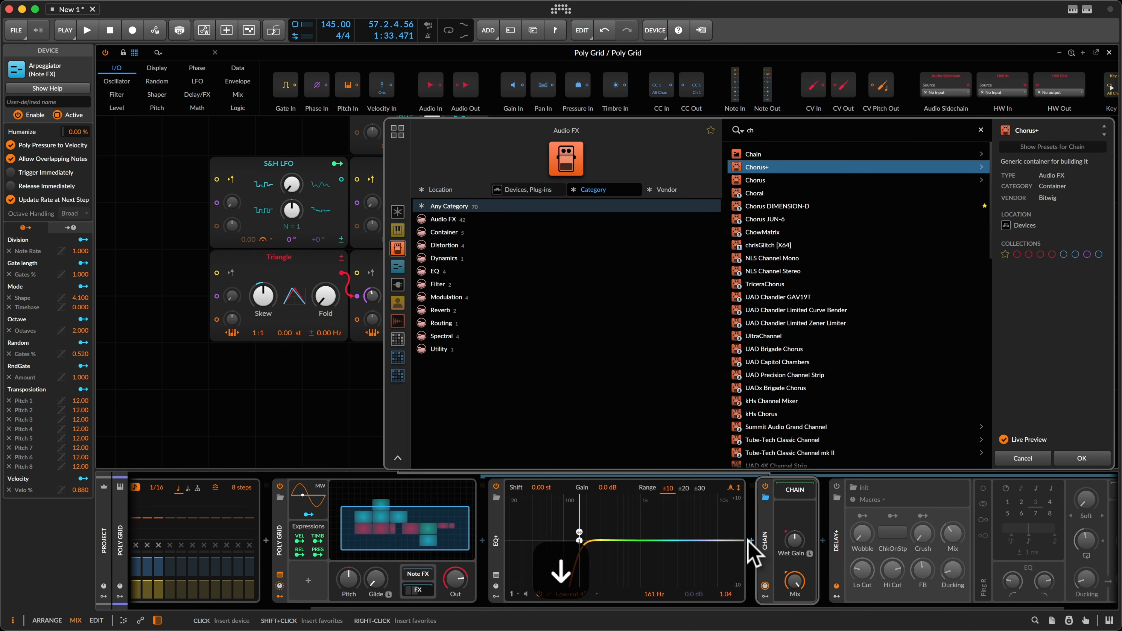
{"action": "key", "text": "Return"}
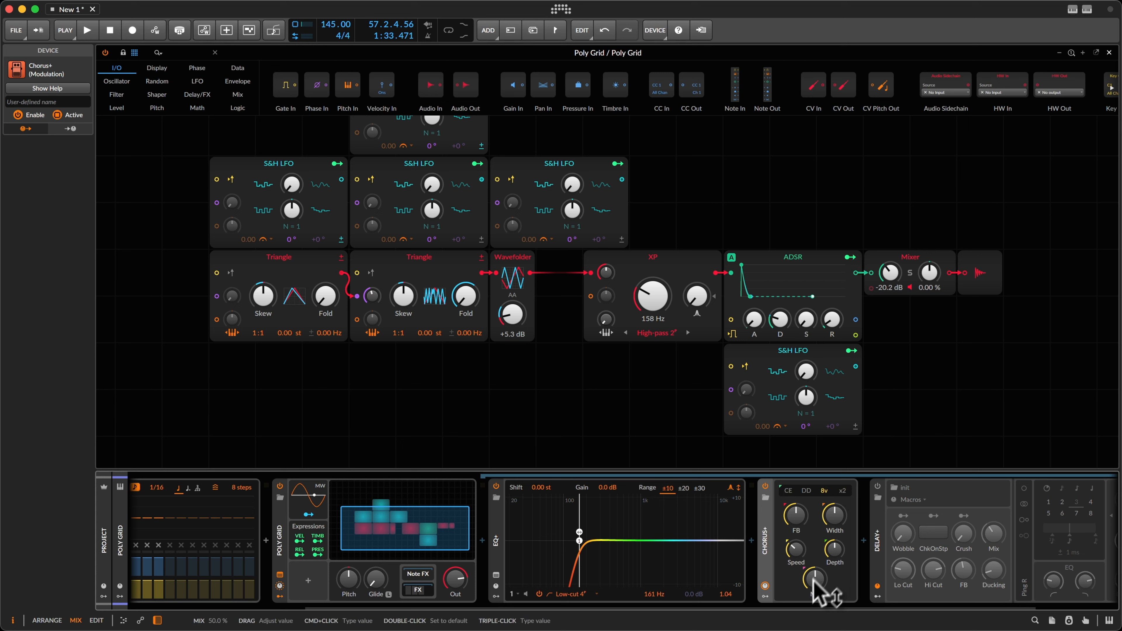
{"action": "key", "text": "g"}
{"action": "left_click_drag", "start_coordinate": [820, 574], "coordinate": [819, 575]}
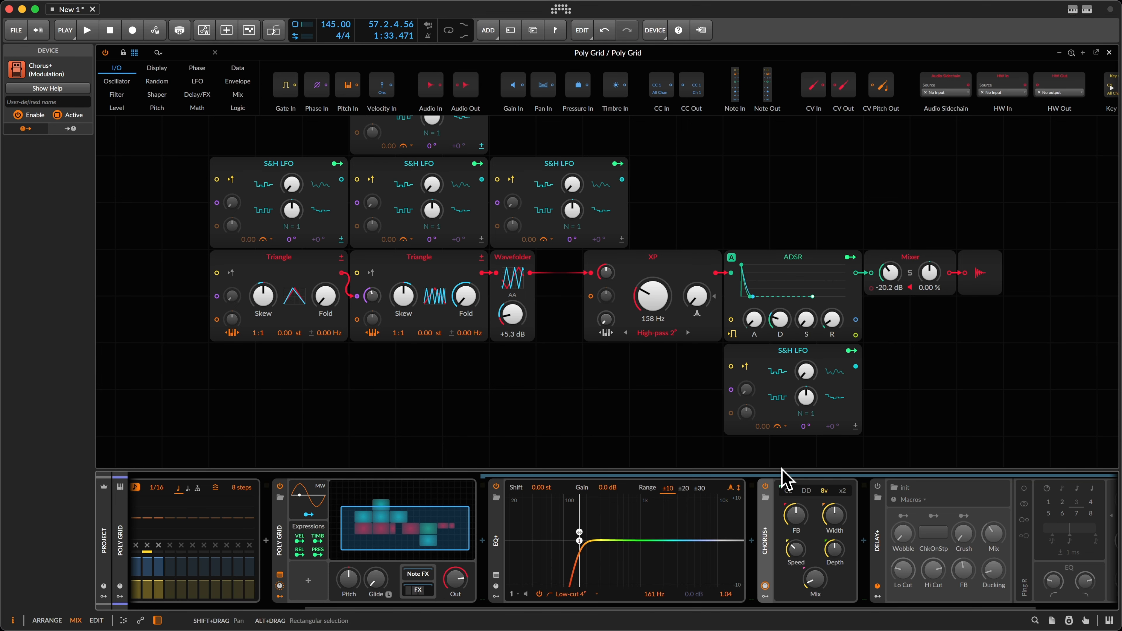
Duplicate the S&H LFO under the ADSR, place the copy lower with a gap, and set the Chorus+ mix to 10.3 %
{"action": "scroll", "coordinate": [784, 545], "scroll_direction": "right", "scroll_amount": 3}
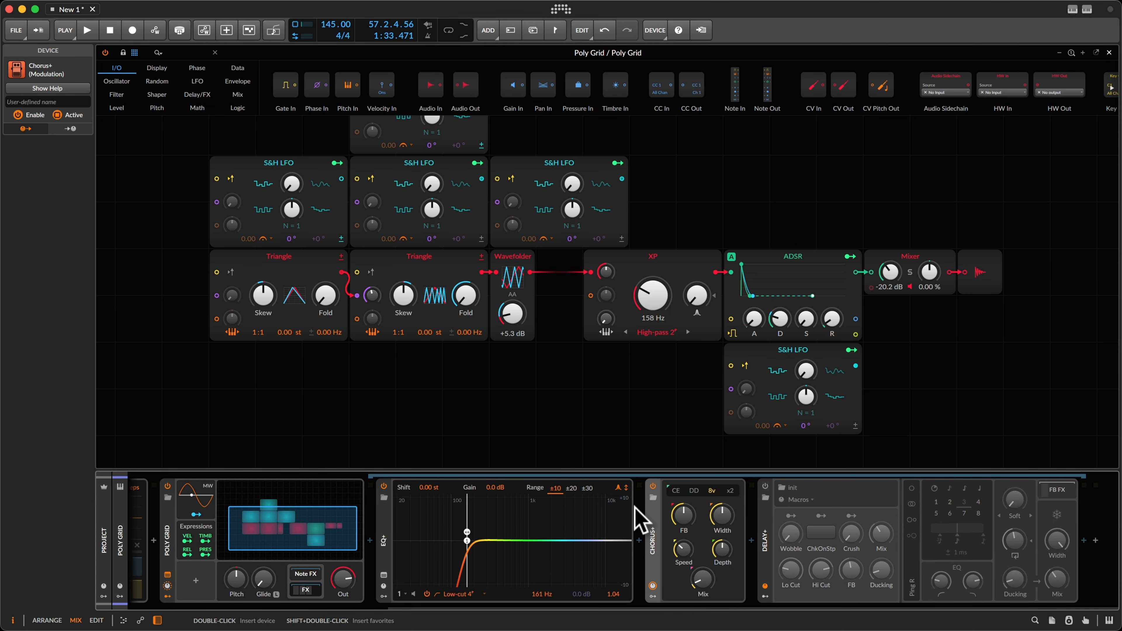
{"action": "scroll", "coordinate": [691, 376], "scroll_direction": "down", "scroll_amount": 4}
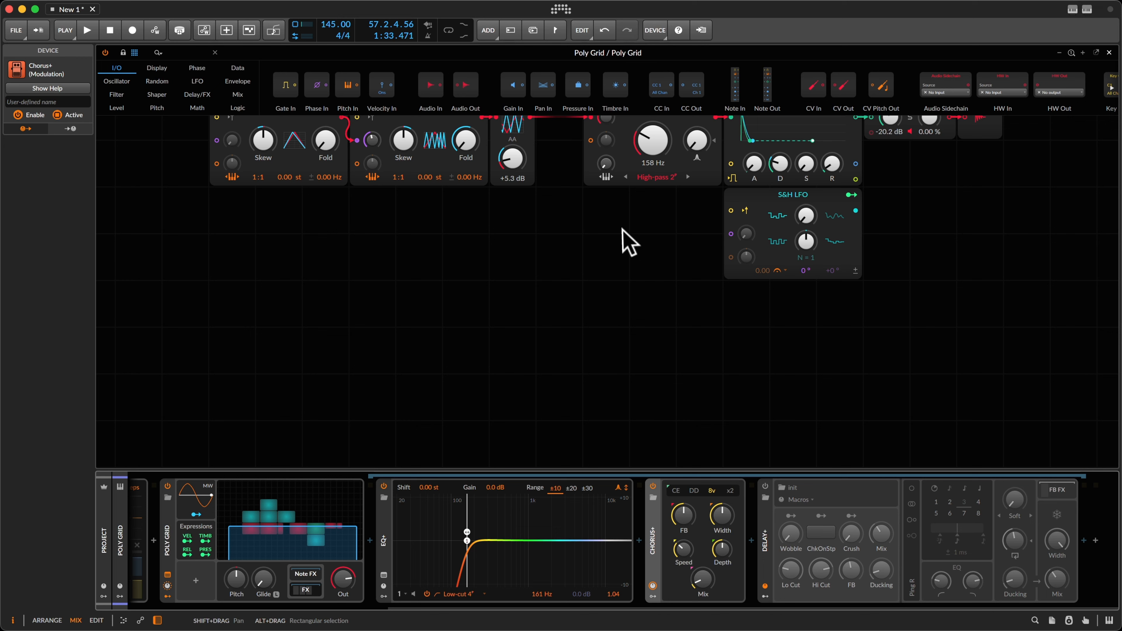
{"action": "left_click", "coordinate": [821, 276]}
{"action": "key", "text": "super+d"}
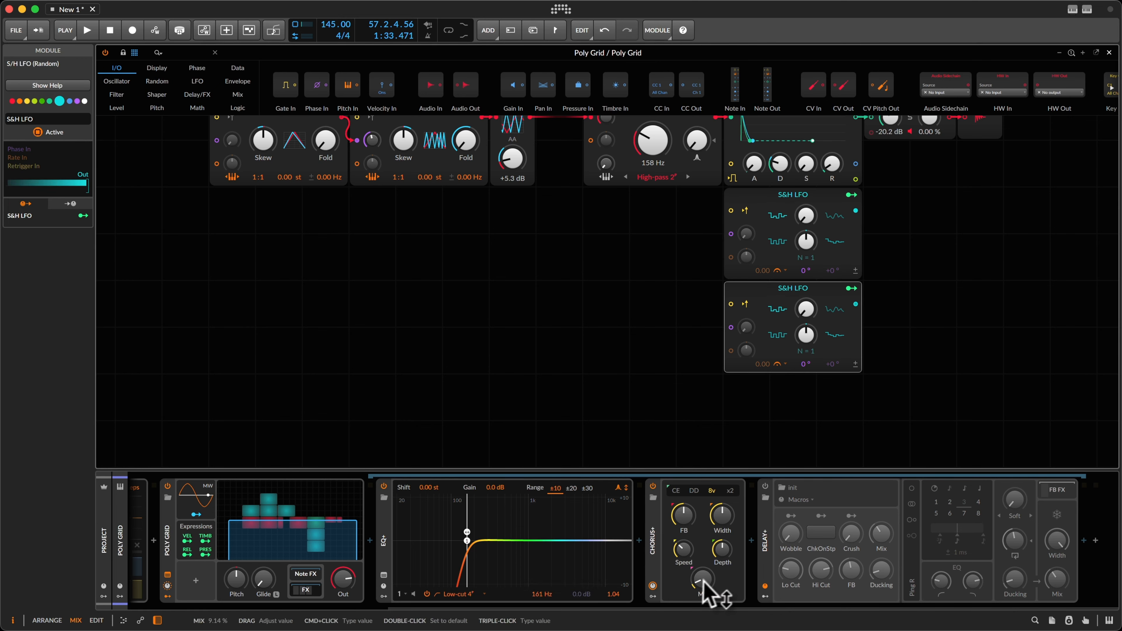
{"action": "mouse_move", "coordinate": [699, 583]}
{"action": "left_mouse_down"}
{"action": "mouse_move", "coordinate": [700, 606]}
{"action": "mouse_move", "coordinate": [709, 581]}
{"action": "left_mouse_up"}
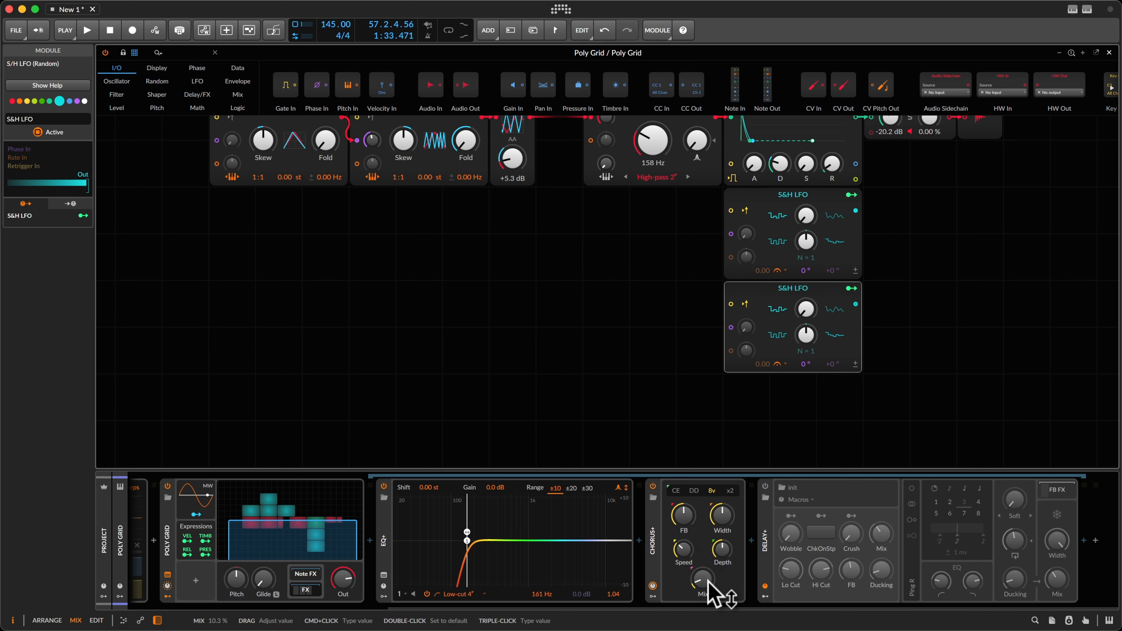
{"action": "left_click", "coordinate": [651, 590]}
{"action": "left_click", "coordinate": [652, 595]}
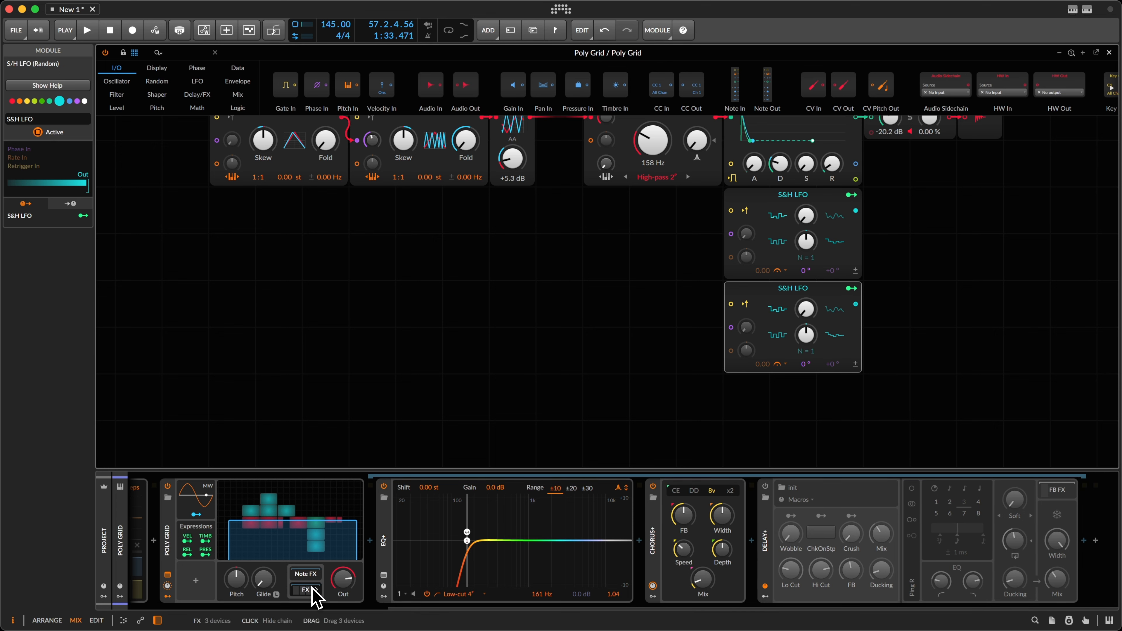
{"action": "left_click", "coordinate": [851, 288]}
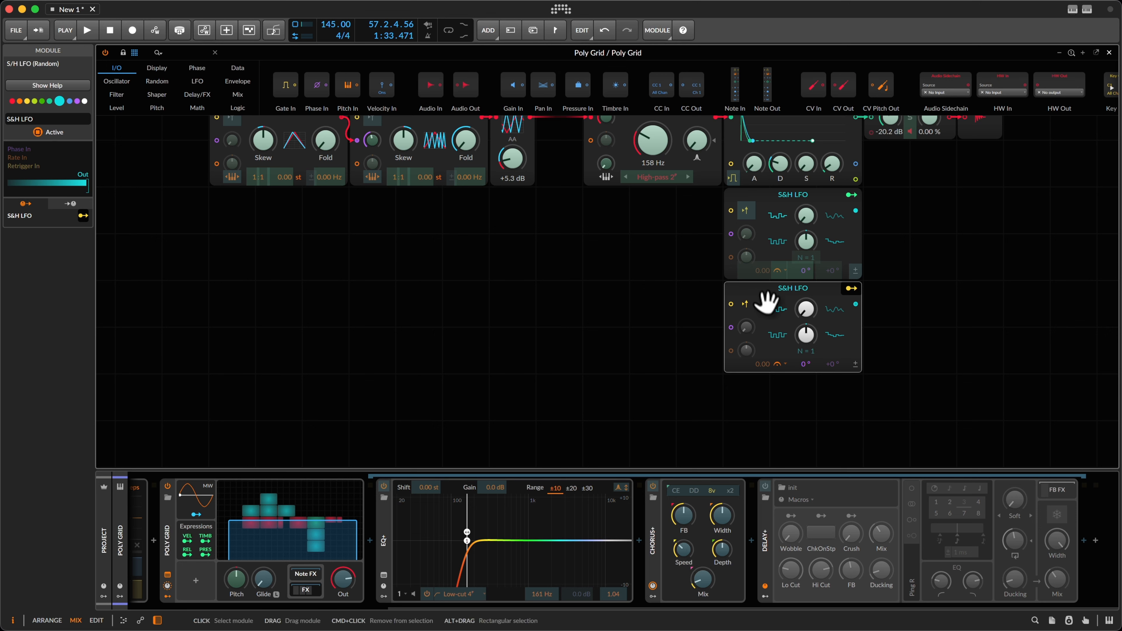
{"action": "left_click_drag", "start_coordinate": [766, 301], "coordinate": [744, 381]}
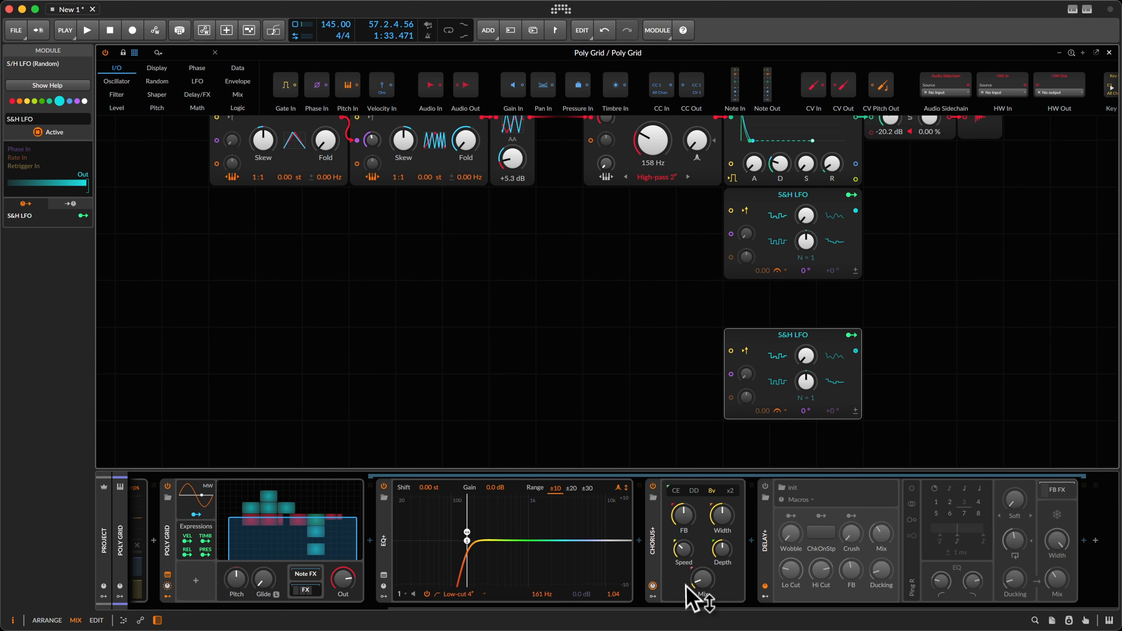
Modulate the Chorus+ mix with the lowest S&H LFO by 0.360 and readjust the base mix while playing test notes
{"action": "mouse_move", "coordinate": [686, 586]}
{"action": "left_mouse_down"}
{"action": "mouse_move", "coordinate": [712, 592]}
{"action": "mouse_move", "coordinate": [706, 578]}
{"action": "left_mouse_up"}
{"action": "left_click", "coordinate": [852, 336]}
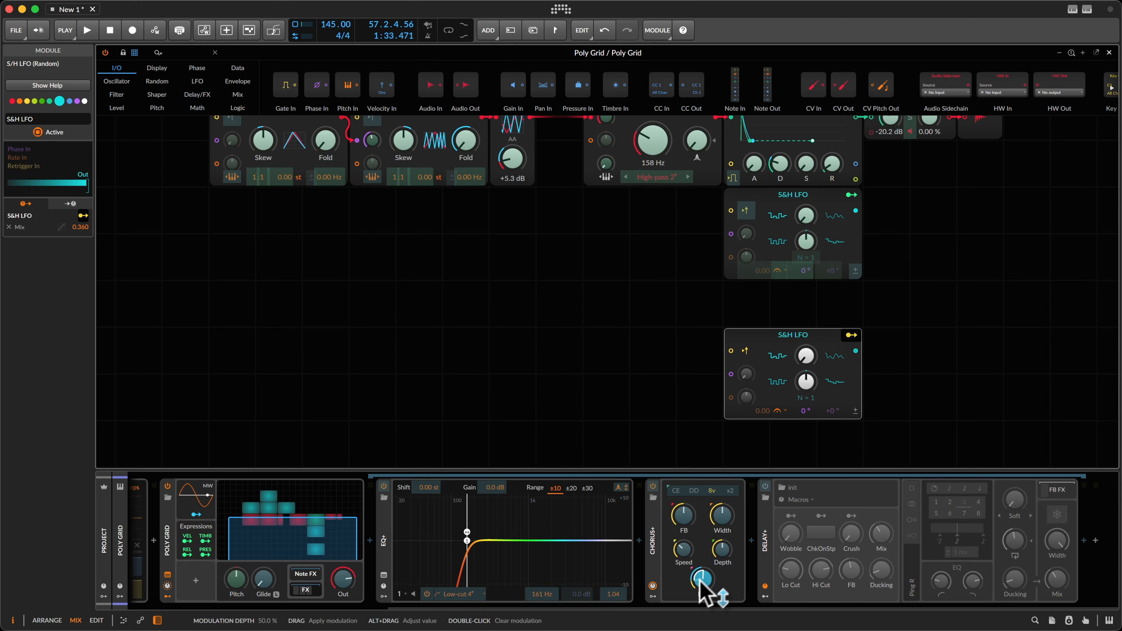
{"action": "left_click", "coordinate": [850, 337]}
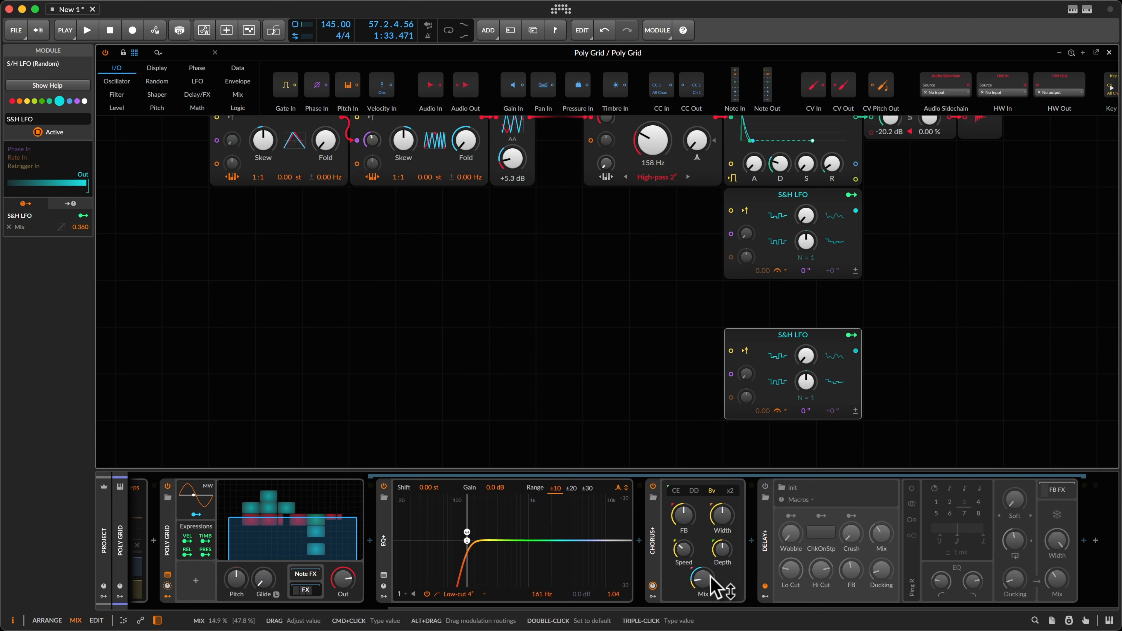
{"action": "left_click_drag", "start_coordinate": [709, 576], "coordinate": [706, 577]}
{"action": "key", "text": "g"}
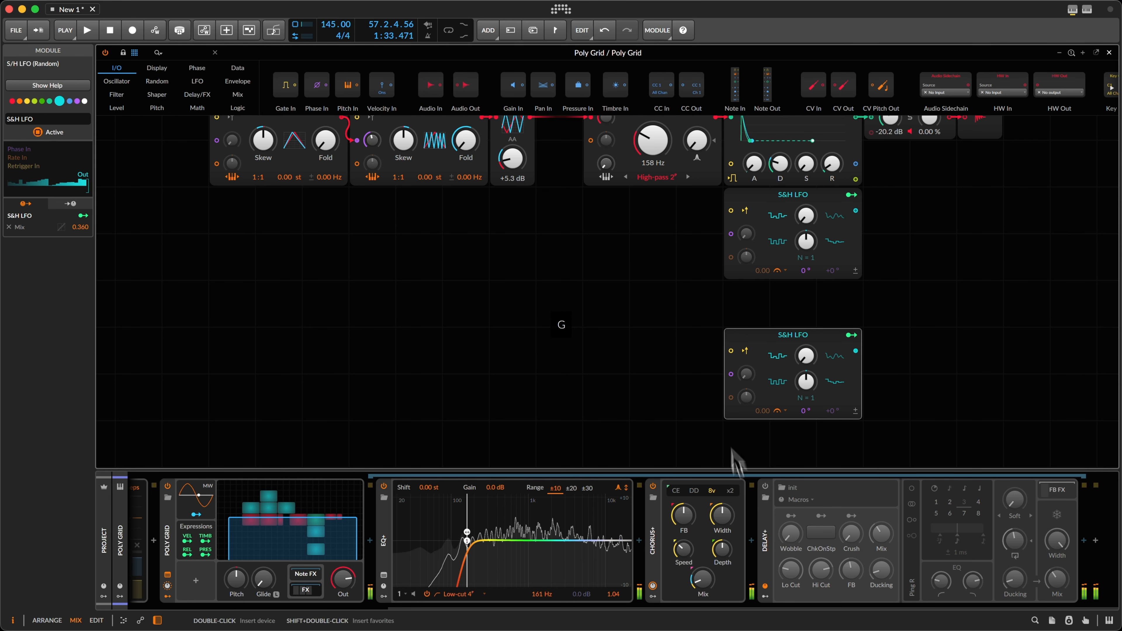
Disable note retrigger on the lowest S&H LFO, set its timebase to 8th note and, with playback running, its rate to 1.00
{"action": "left_click", "coordinate": [745, 350]}
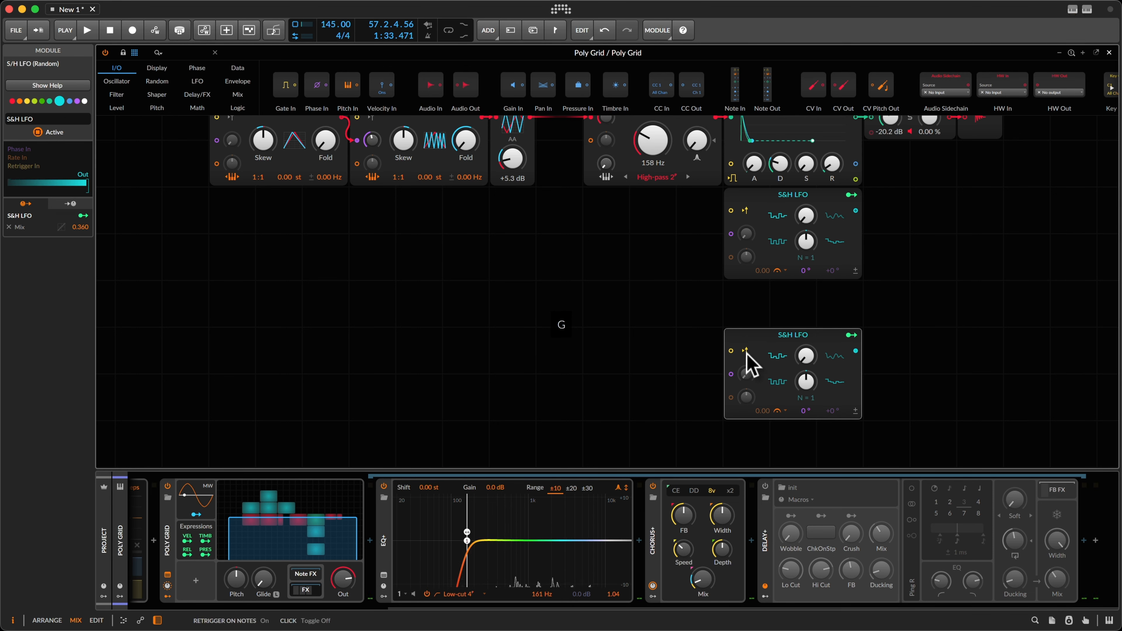
{"action": "left_click", "coordinate": [777, 411]}
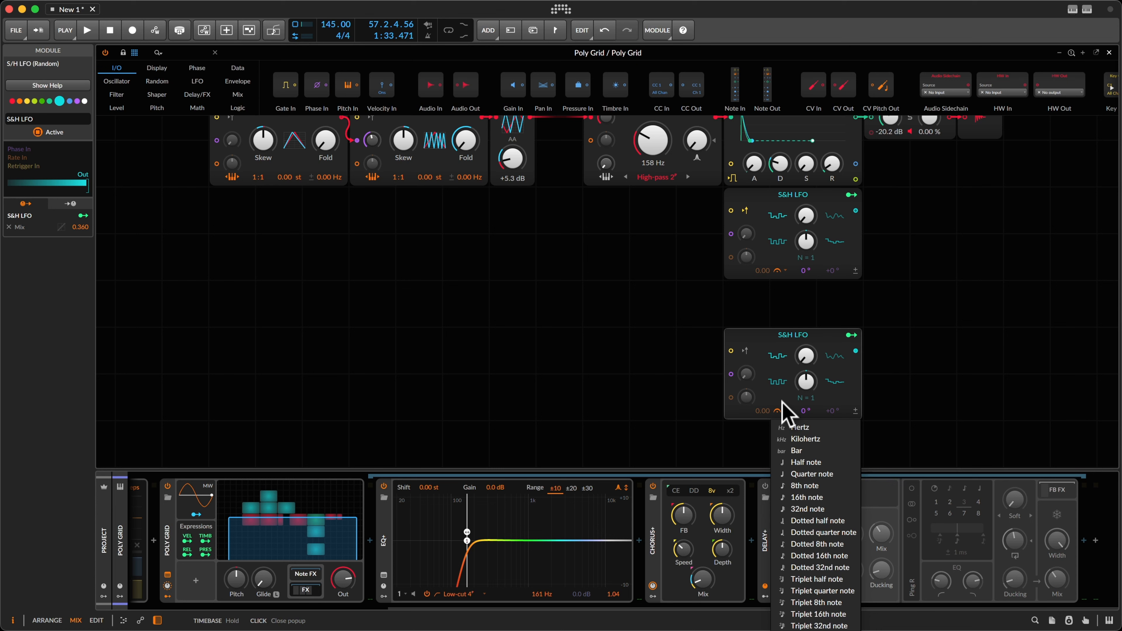
{"action": "left_click", "coordinate": [842, 486]}
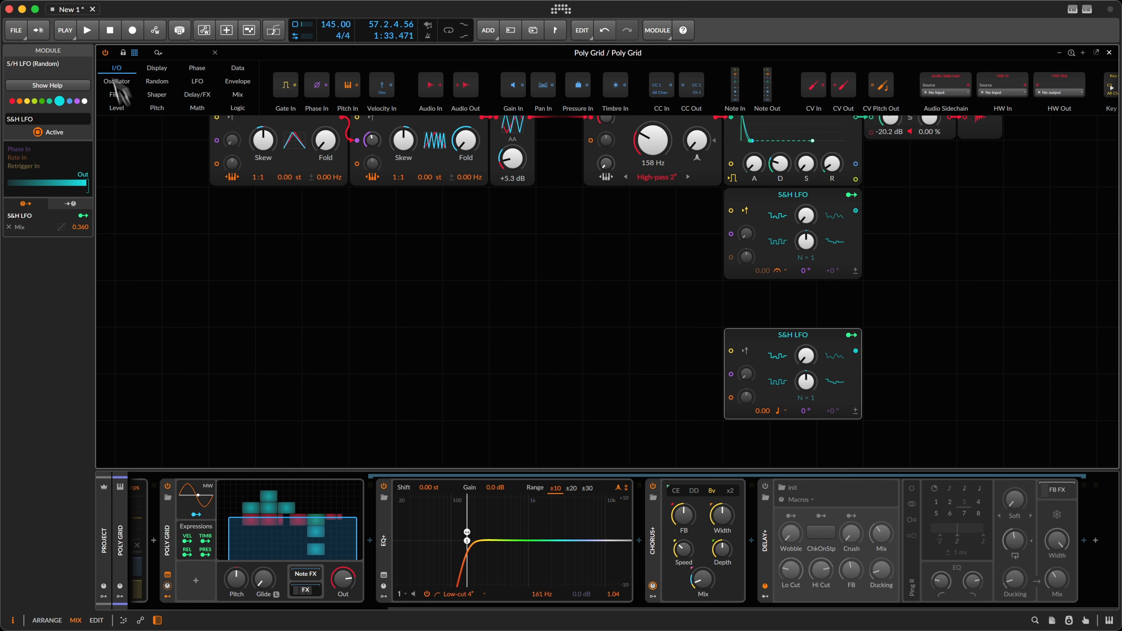
{"action": "key", "text": "space"}
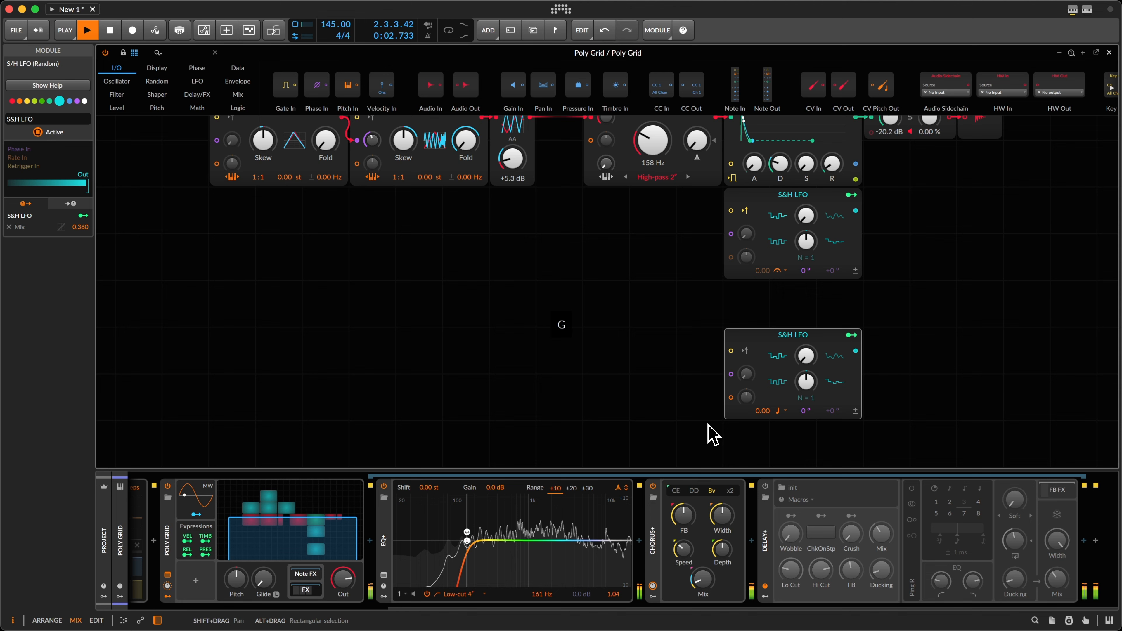
{"action": "left_click_drag", "start_coordinate": [762, 411], "coordinate": [757, 415]}
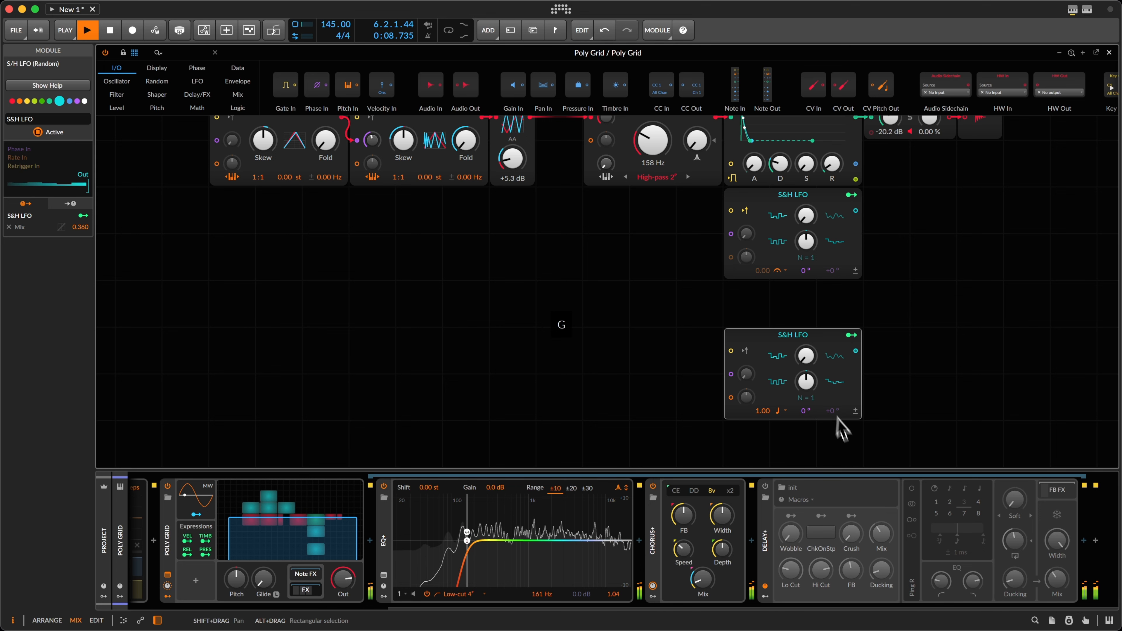
Raise the lowest S&H LFO's modulation of the Chorus+ mix to 0.731 and play test notes
{"action": "left_click", "coordinate": [850, 334]}
{"action": "left_click_drag", "start_coordinate": [703, 591], "coordinate": [704, 577]}
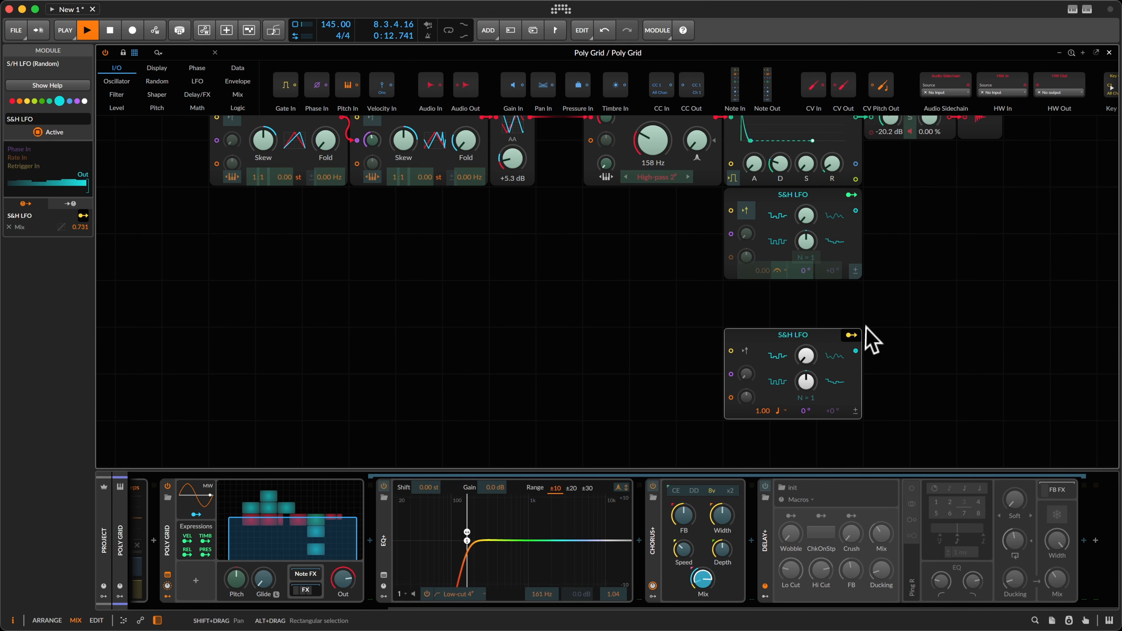
{"action": "left_click", "coordinate": [852, 335]}
{"action": "key", "text": "g"}
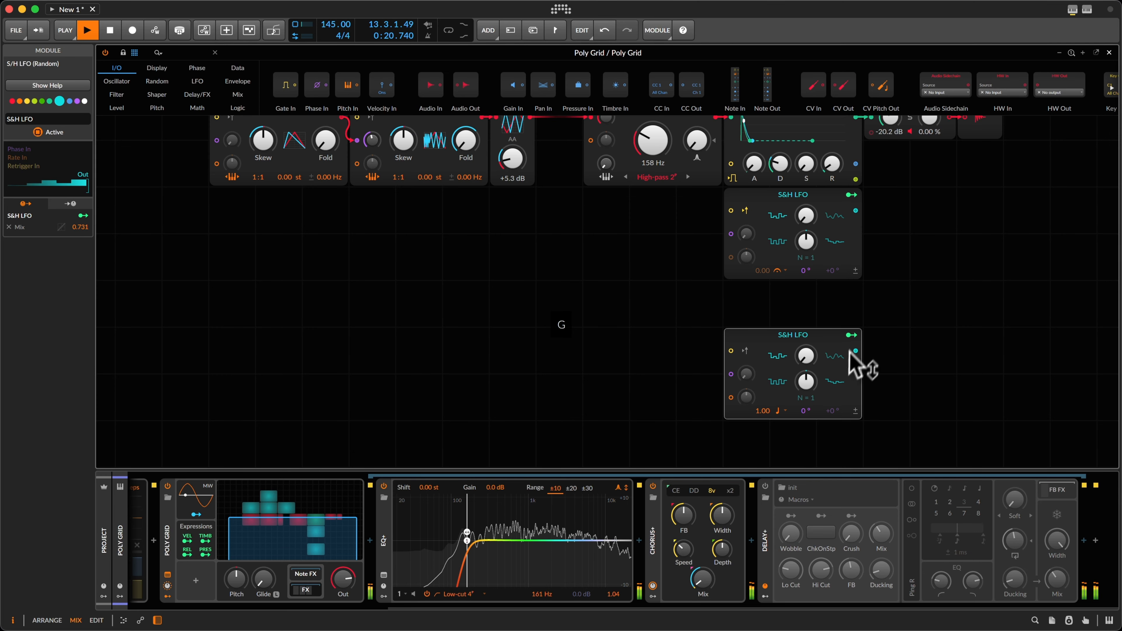
Set the lowest S&H LFO's modulation of the Chorus+ mix to 0.583, and activate Delay+ and adjust its mix
{"action": "left_click", "coordinate": [851, 335]}
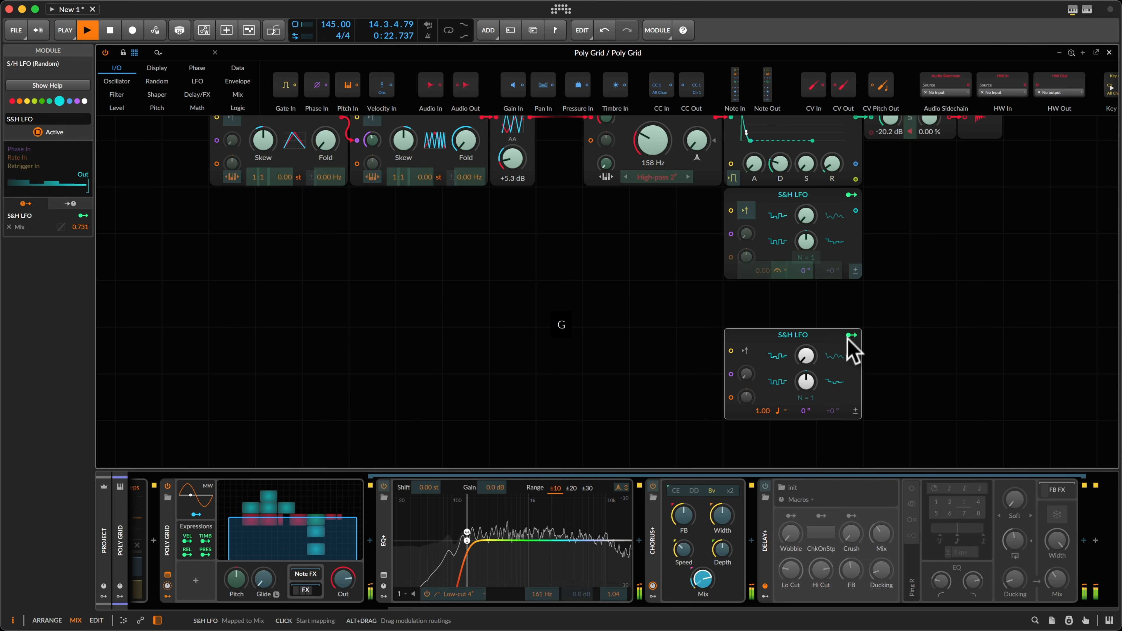
{"action": "left_click_drag", "start_coordinate": [706, 587], "coordinate": [709, 594]}
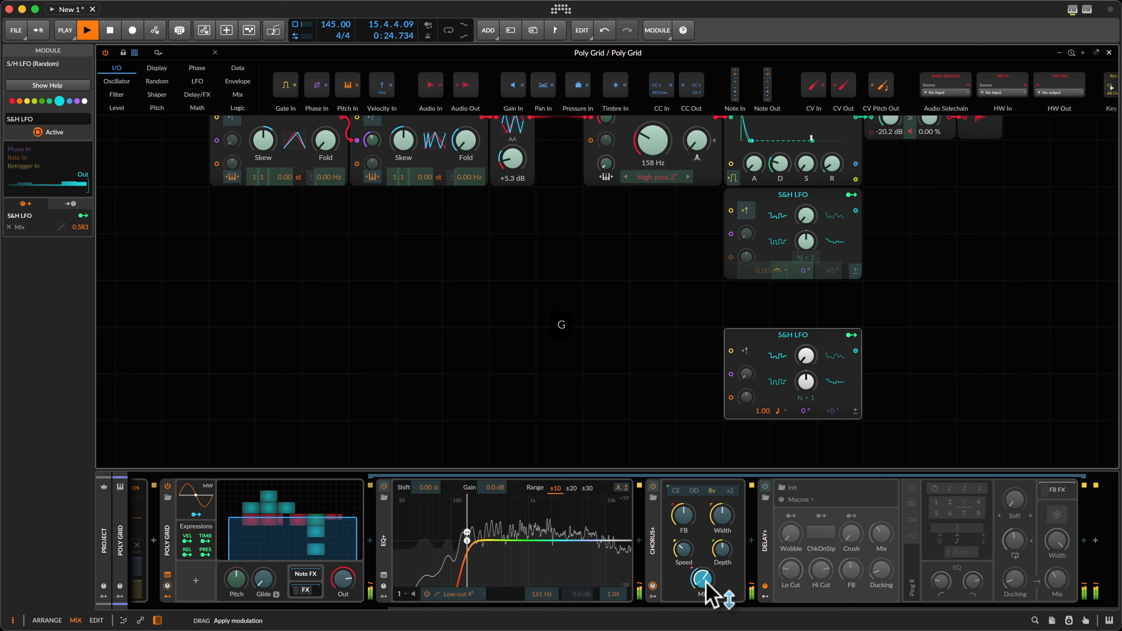
{"action": "left_click", "coordinate": [851, 335]}
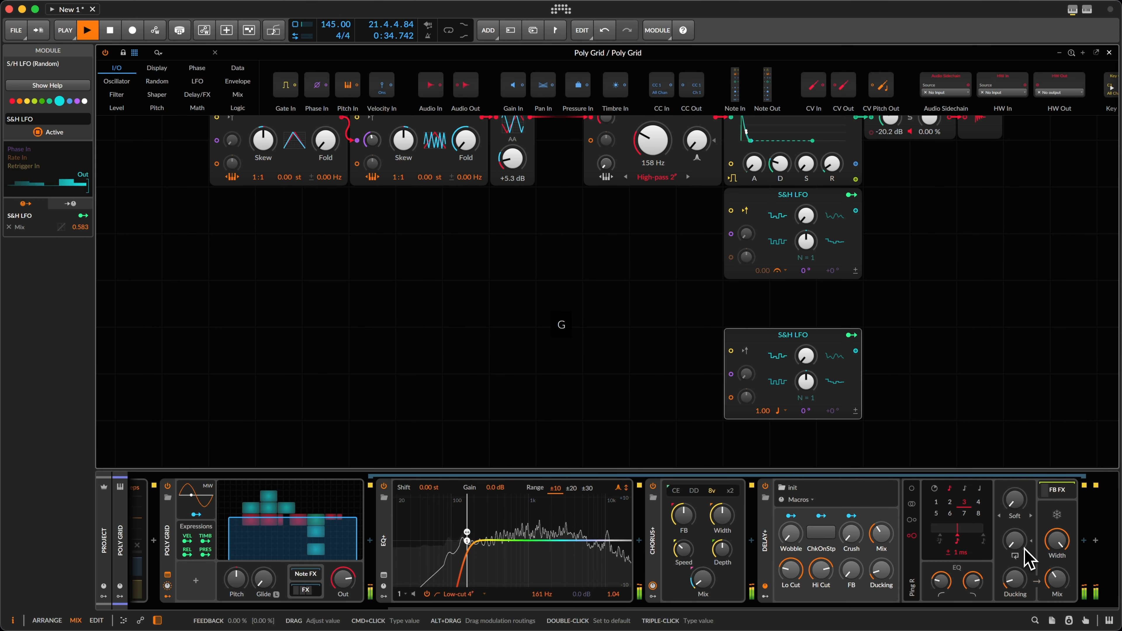
{"action": "left_click_drag", "start_coordinate": [1061, 571], "coordinate": [1059, 575]}
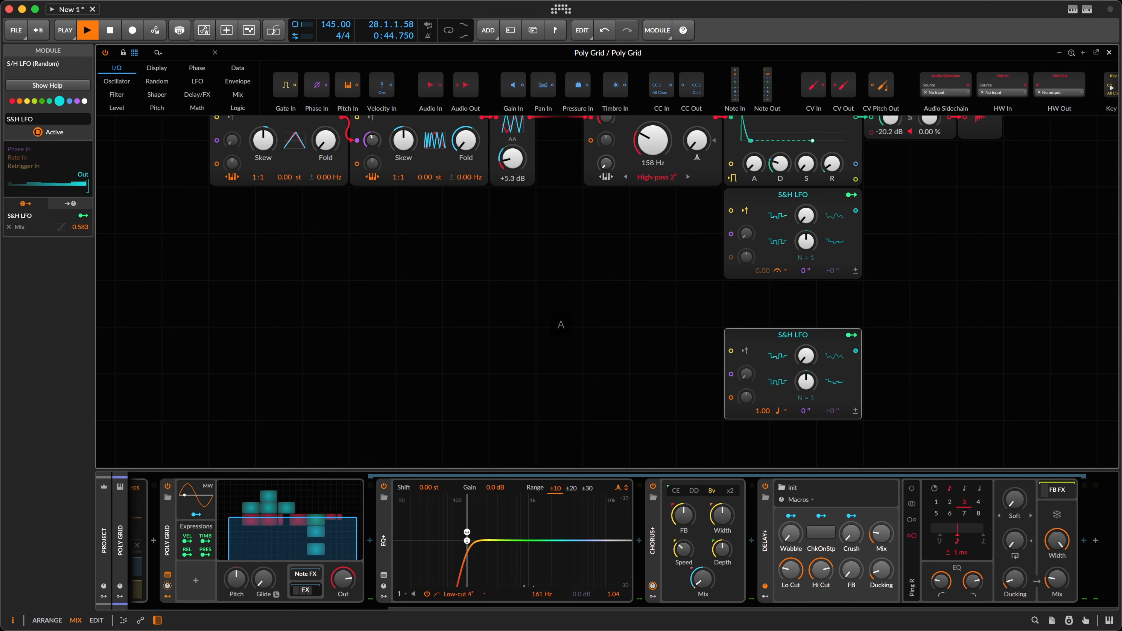
Insert an FX Grid ahead of EQ+ in the Poly Grid's FX chain and open its patch for editing
{"action": "left_click", "coordinate": [172, 530]}
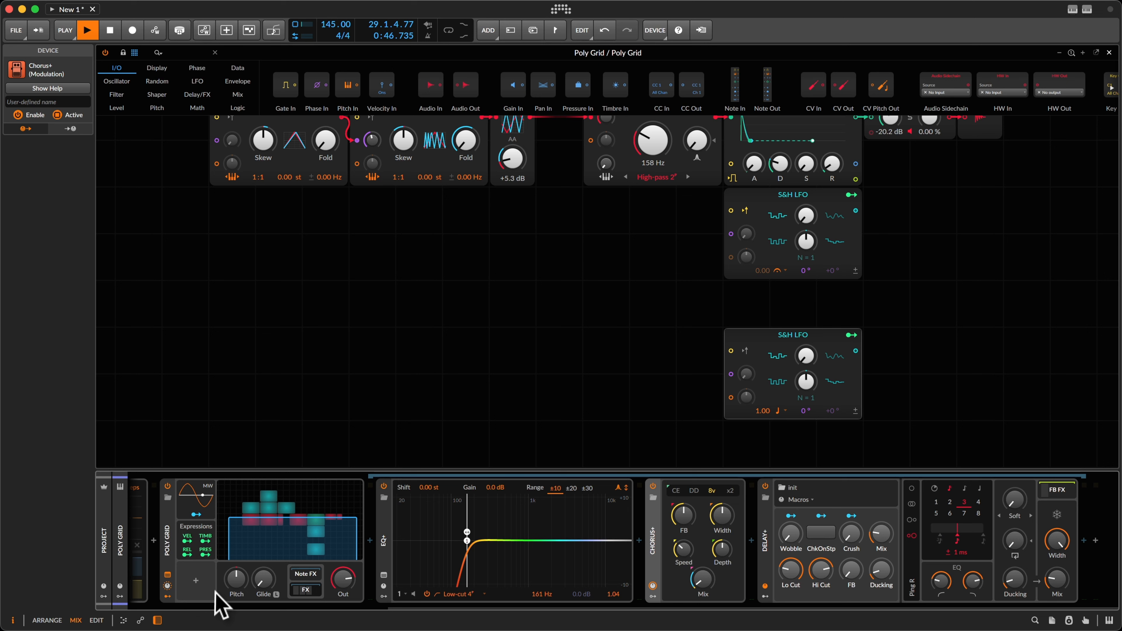
{"action": "left_click", "coordinate": [182, 570]}
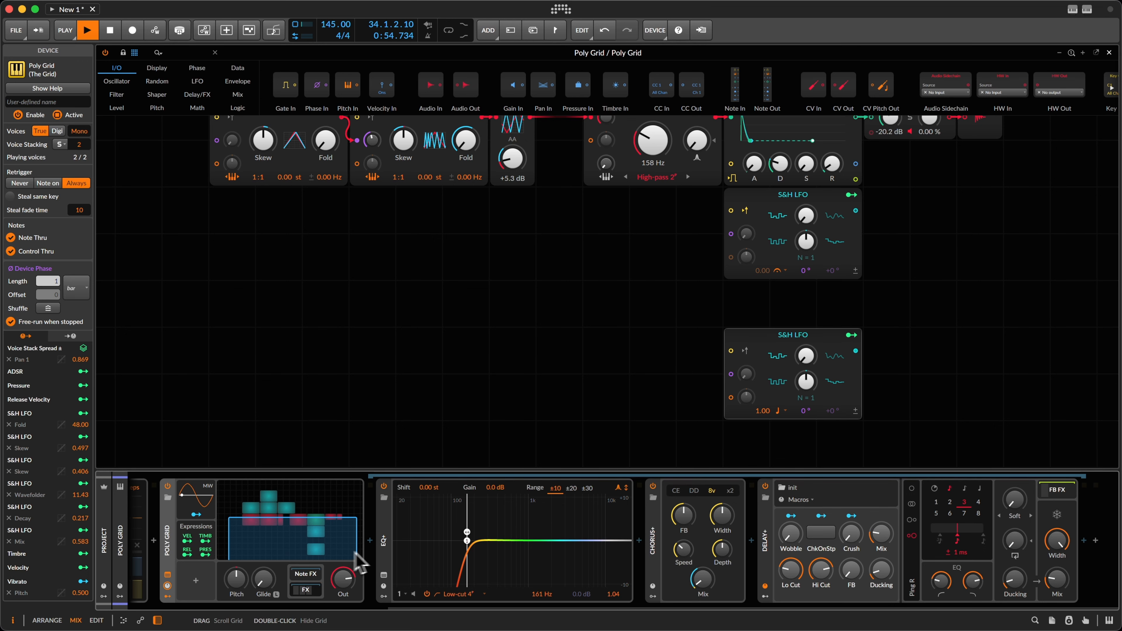
{"action": "left_click", "coordinate": [370, 546]}
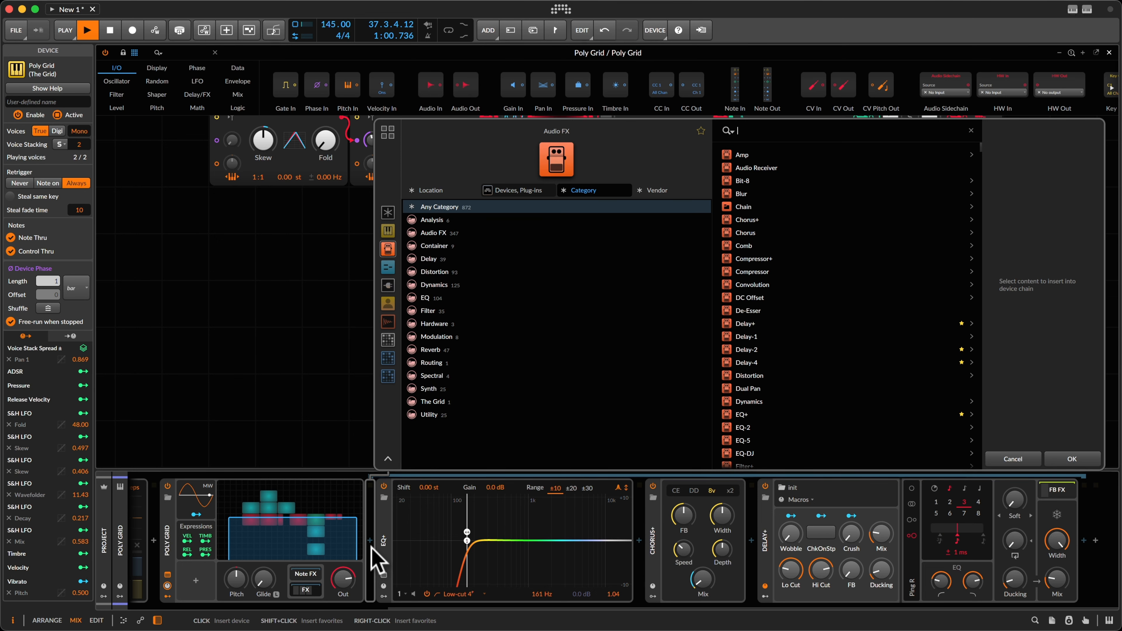
{"action": "type", "text": "gri"}
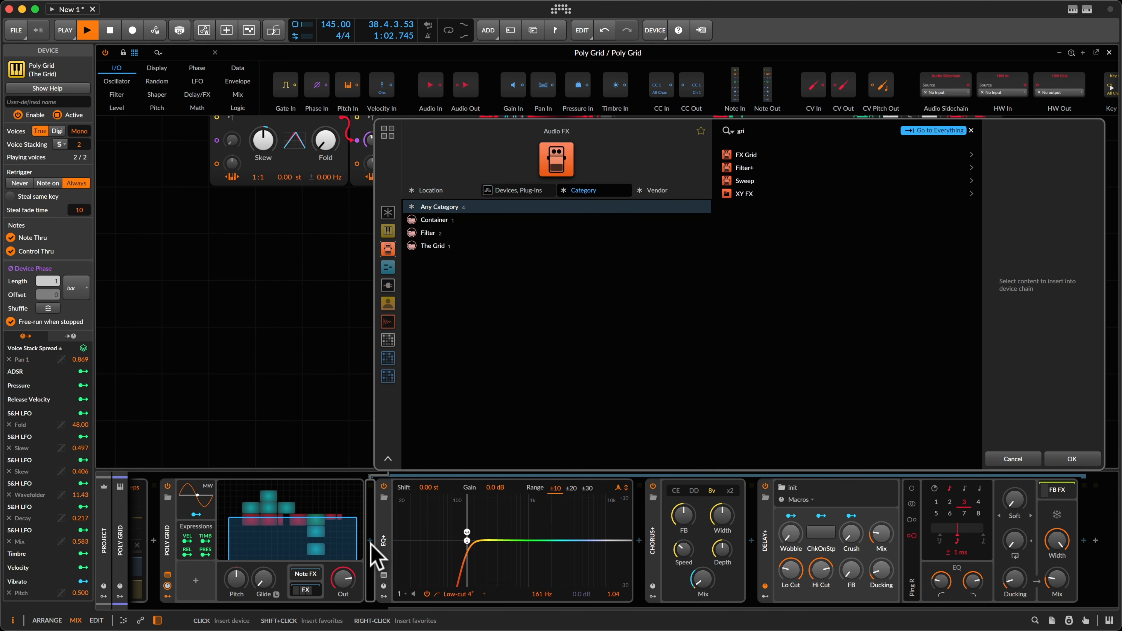
{"action": "key", "text": "Down"}
{"action": "key", "text": "Return"}
{"action": "left_click", "coordinate": [458, 540]}
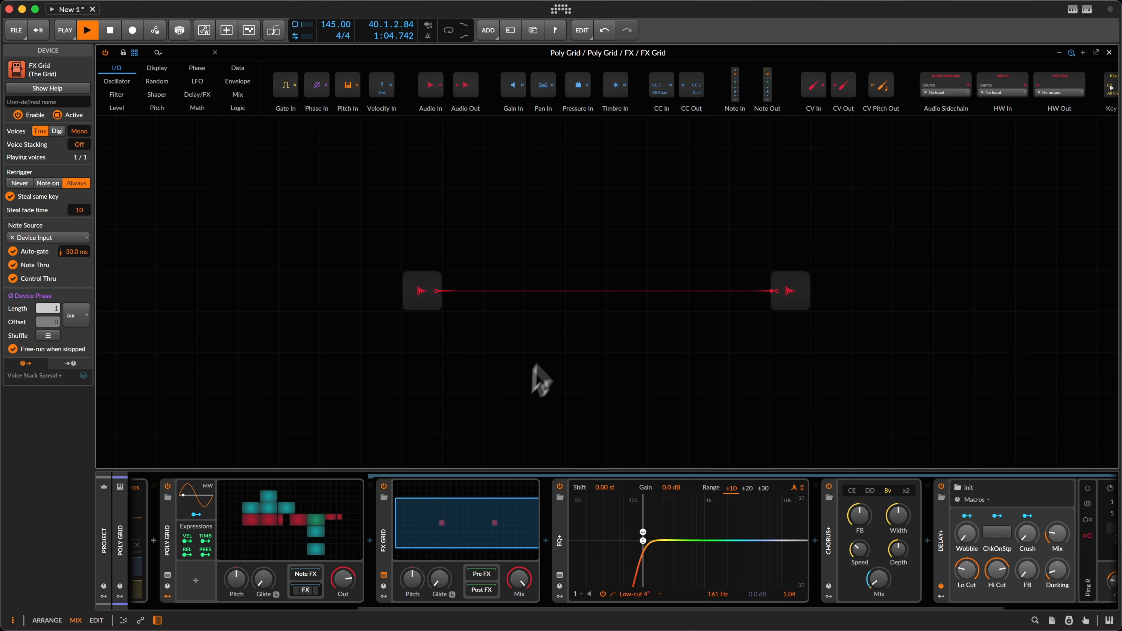
Add a Long Delay module to the FX Grid and connect the Audio In to its input
{"action": "scroll", "coordinate": [547, 348], "scroll_direction": "down", "scroll_amount": 1}
{"action": "right_click", "coordinate": [622, 290]}
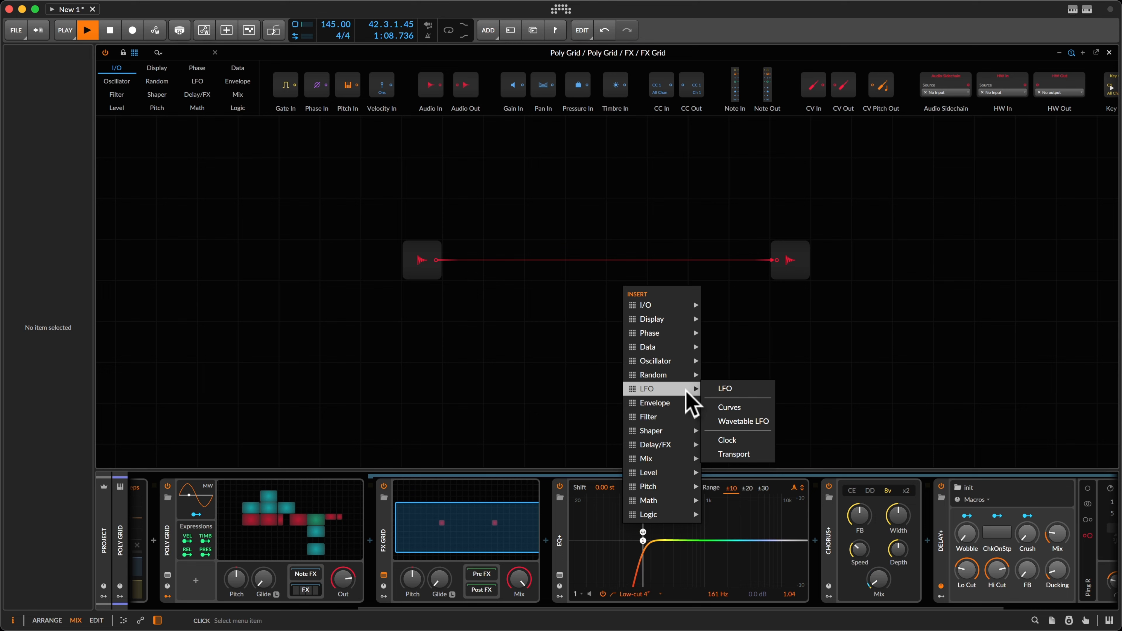
{"action": "mouse_move", "coordinate": [693, 444]}
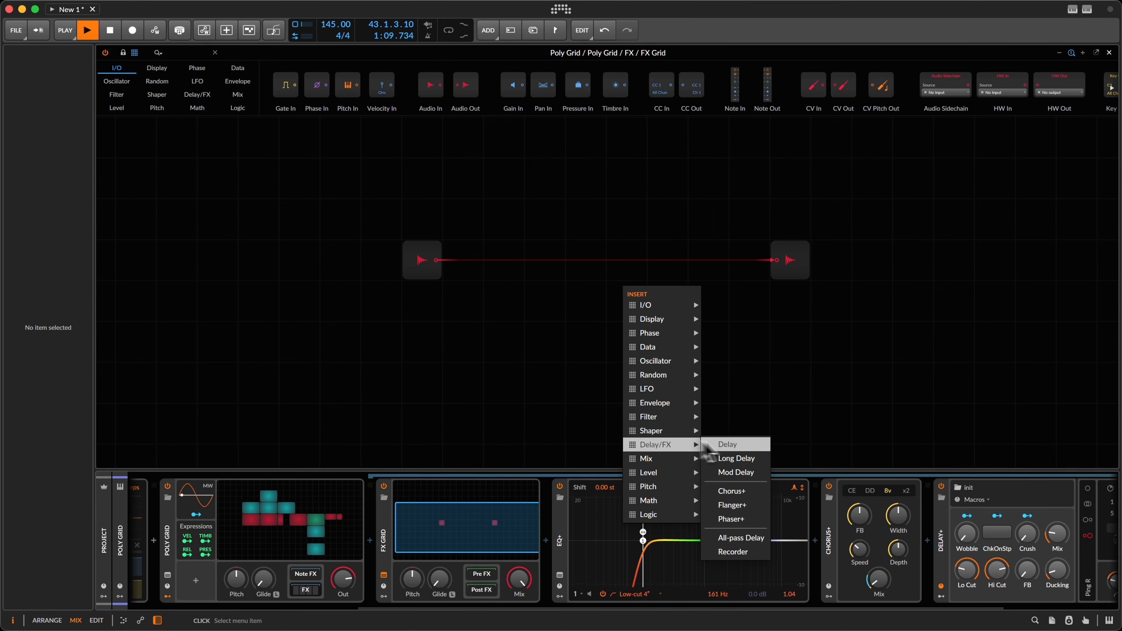
{"action": "left_click", "coordinate": [738, 459]}
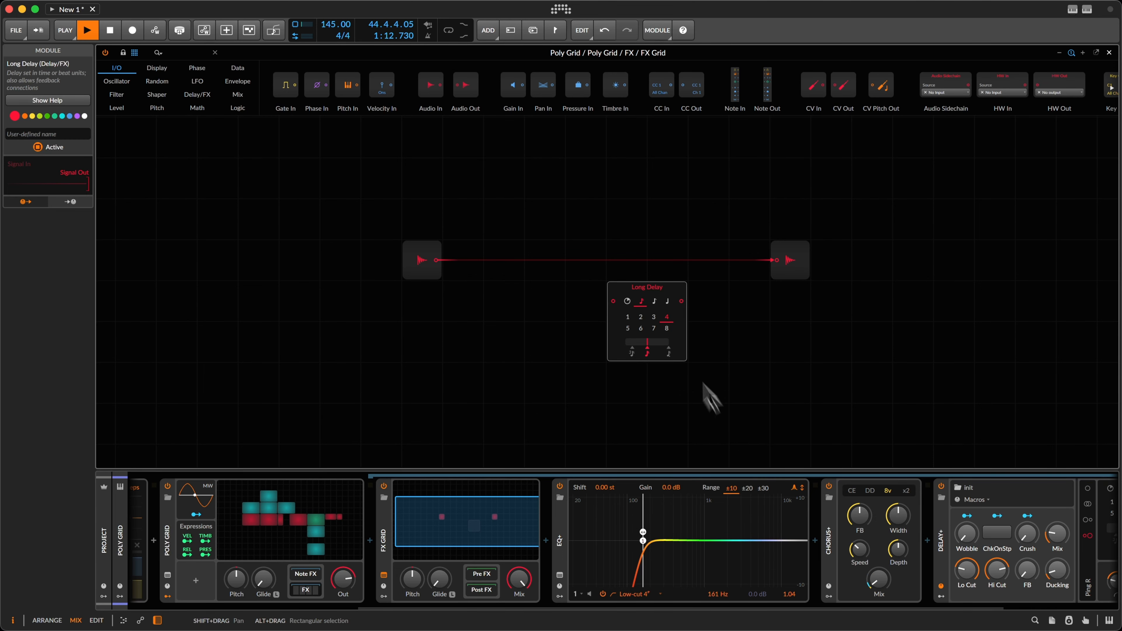
{"action": "left_click_drag", "start_coordinate": [437, 261], "coordinate": [613, 301]}
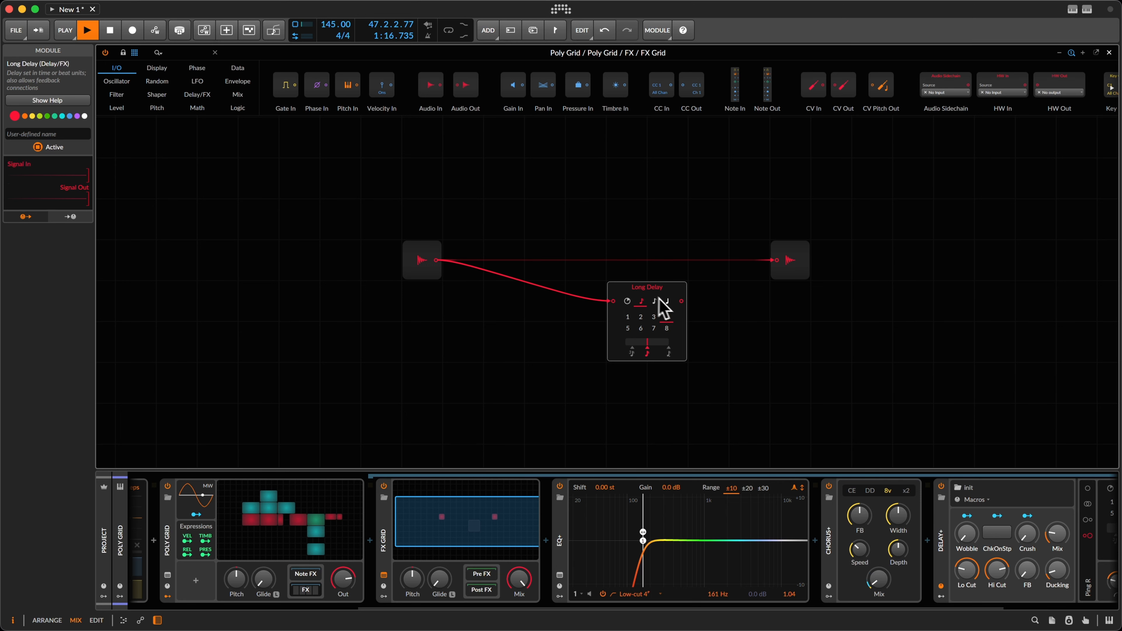
Blend the Long Delay's output with the dry signal at Audio Out and feed it back through a second Blend, both at In 1
{"action": "left_click_drag", "start_coordinate": [682, 301], "coordinate": [776, 262]}
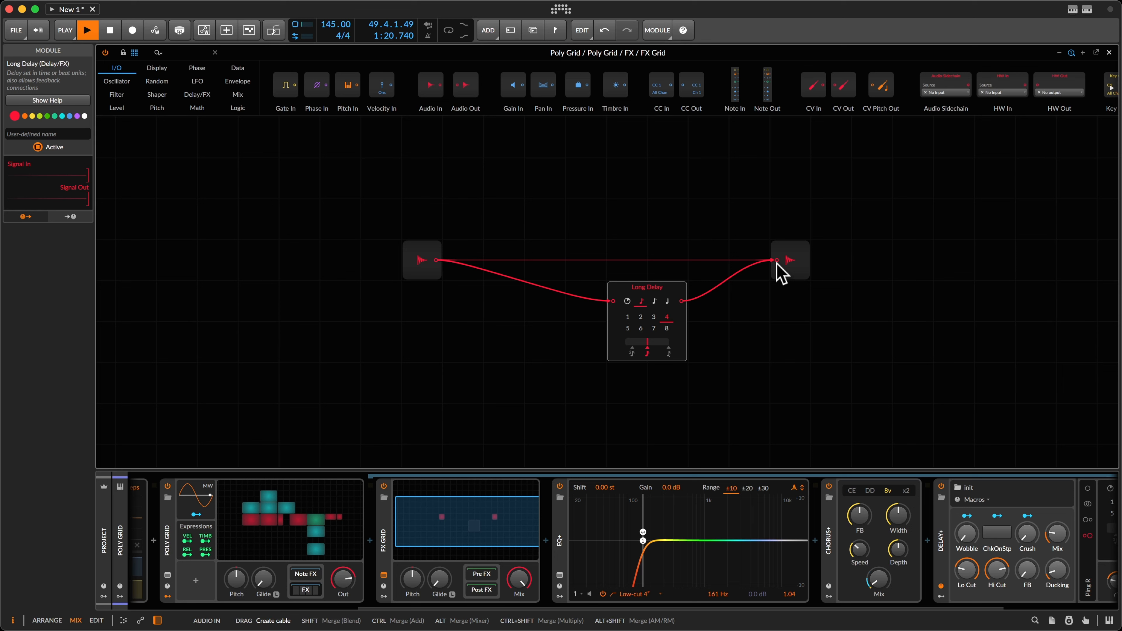
{"action": "left_click", "coordinate": [777, 262], "text": "shift"}
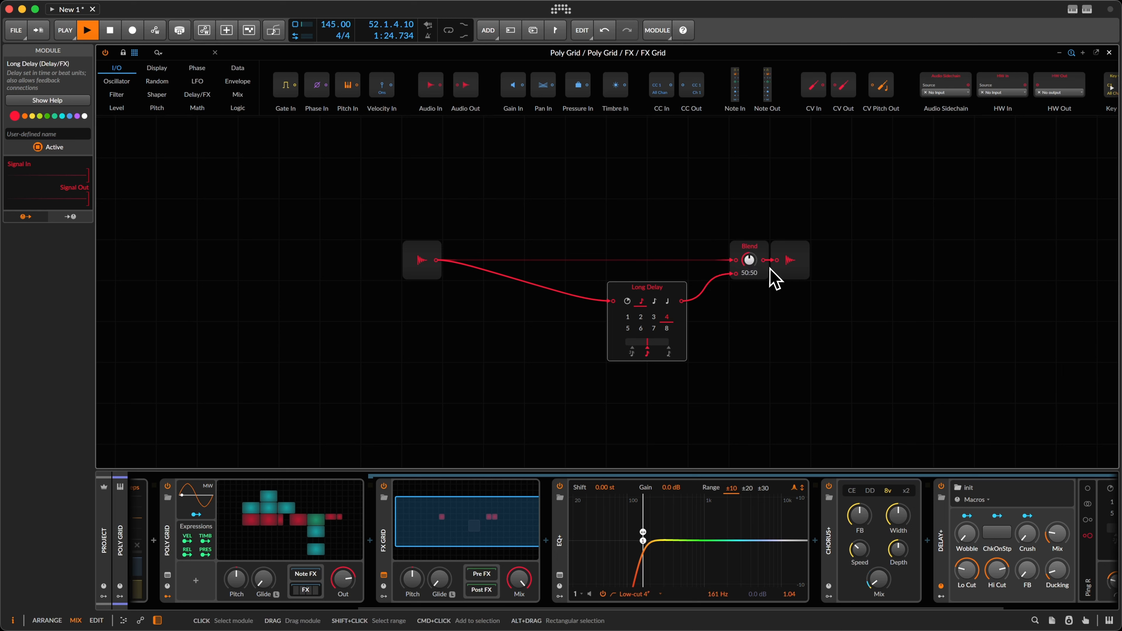
{"action": "mouse_move", "coordinate": [750, 261]}
{"action": "left_mouse_down"}
{"action": "mouse_move", "coordinate": [750, 275]}
{"action": "mouse_move", "coordinate": [750, 261]}
{"action": "left_mouse_up"}
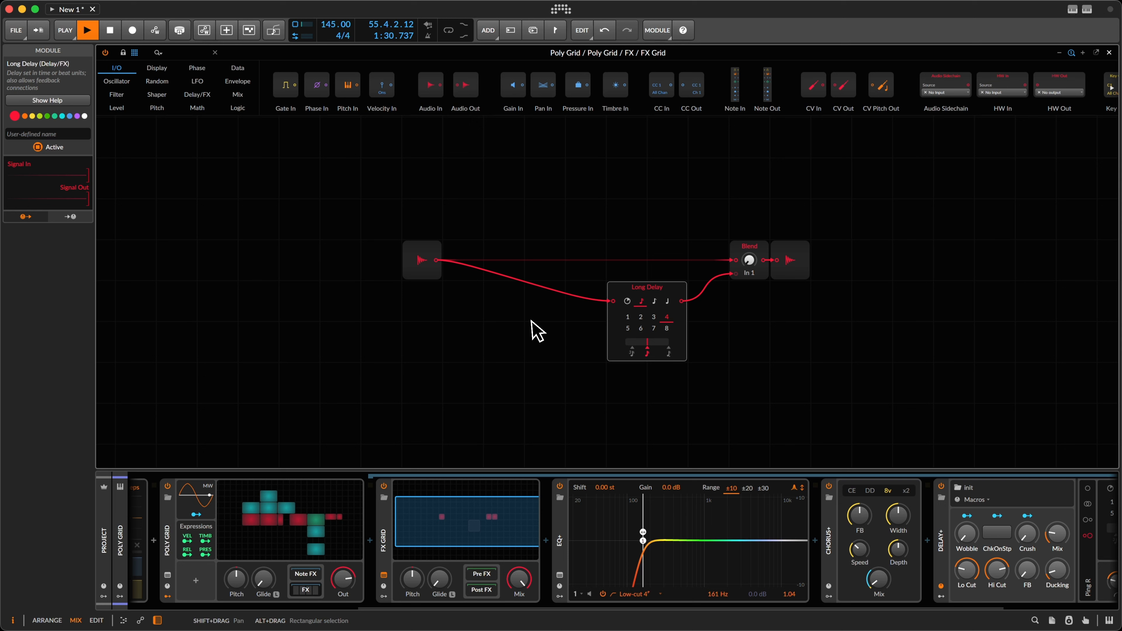
{"action": "left_click_drag", "start_coordinate": [683, 302], "coordinate": [587, 348]}
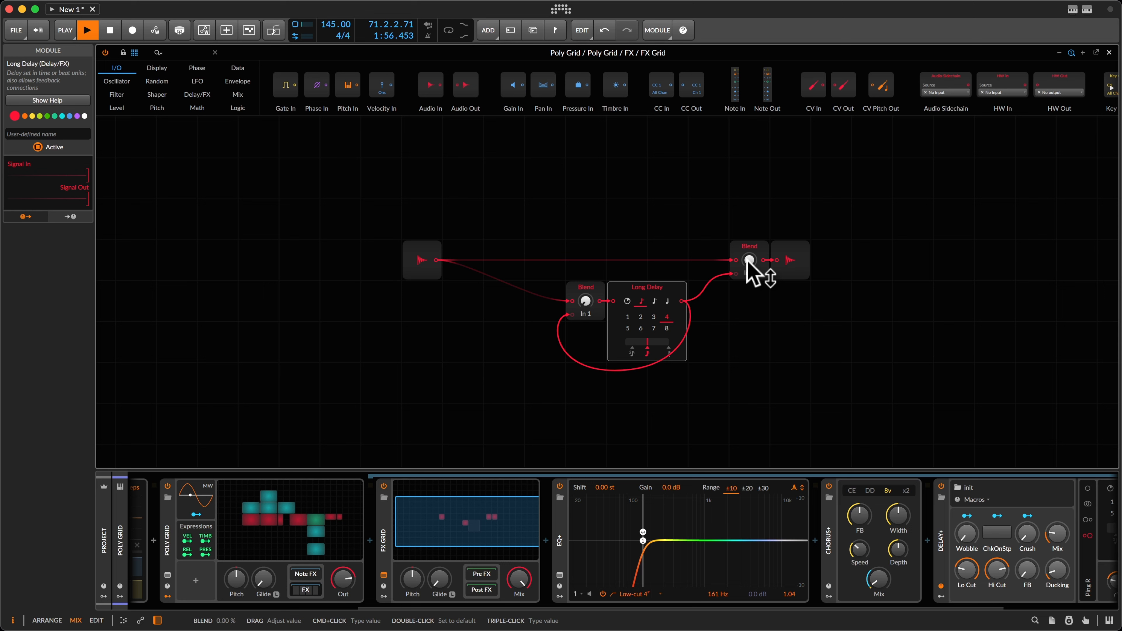
Try both Blend modules at In 2 and reset them to In 1
{"action": "left_click_drag", "start_coordinate": [750, 261], "coordinate": [763, 306]}
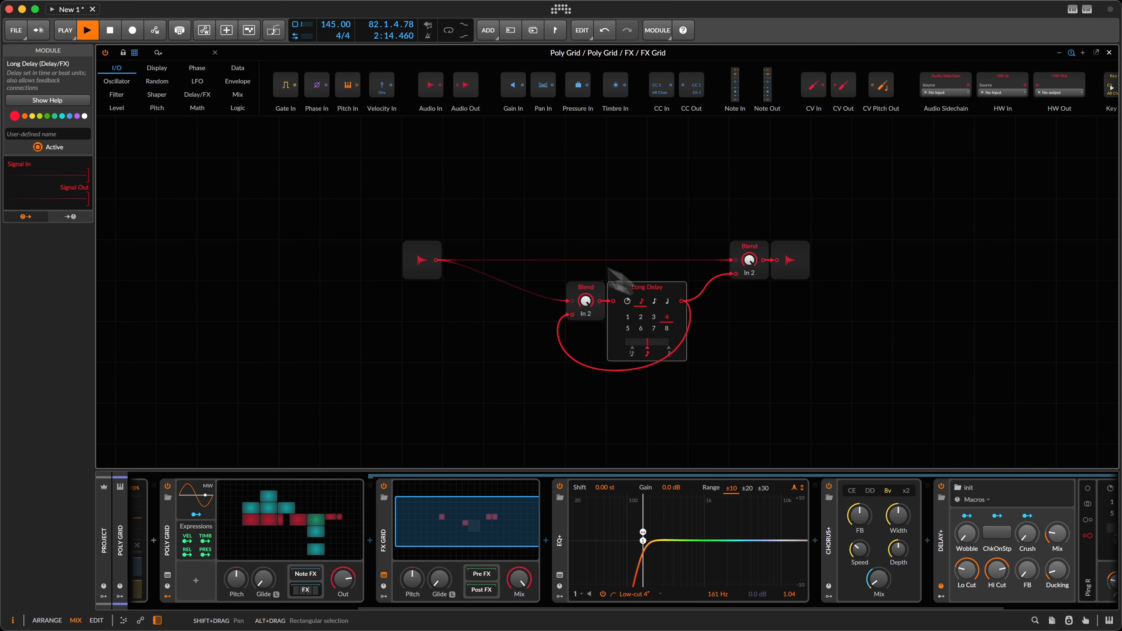
{"action": "double_click", "coordinate": [746, 259]}
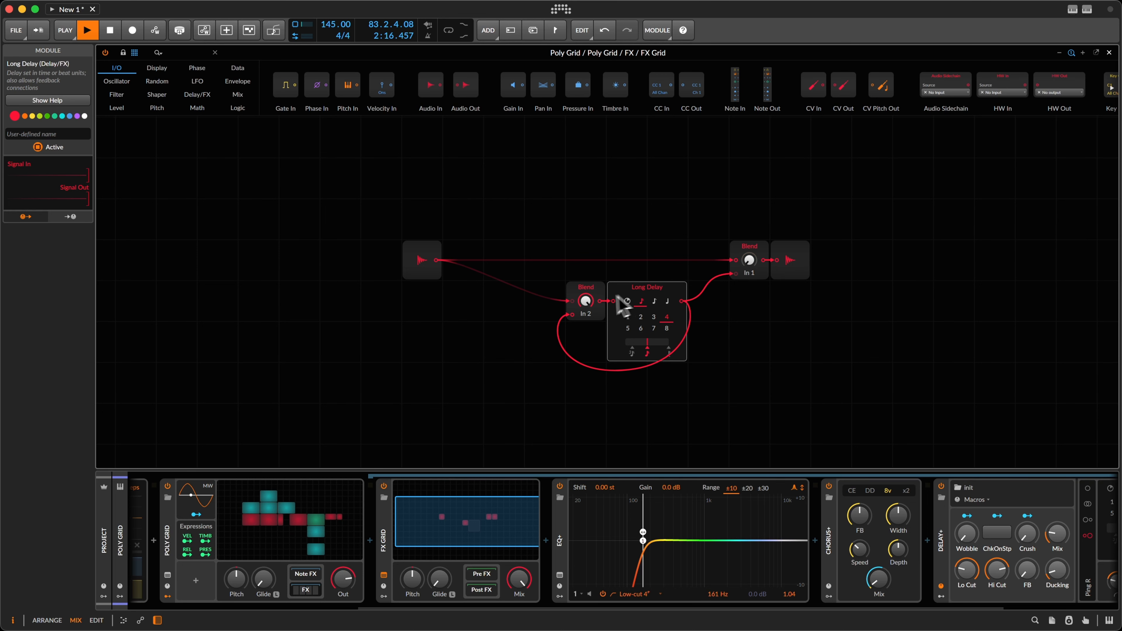
{"action": "double_click", "coordinate": [589, 302]}
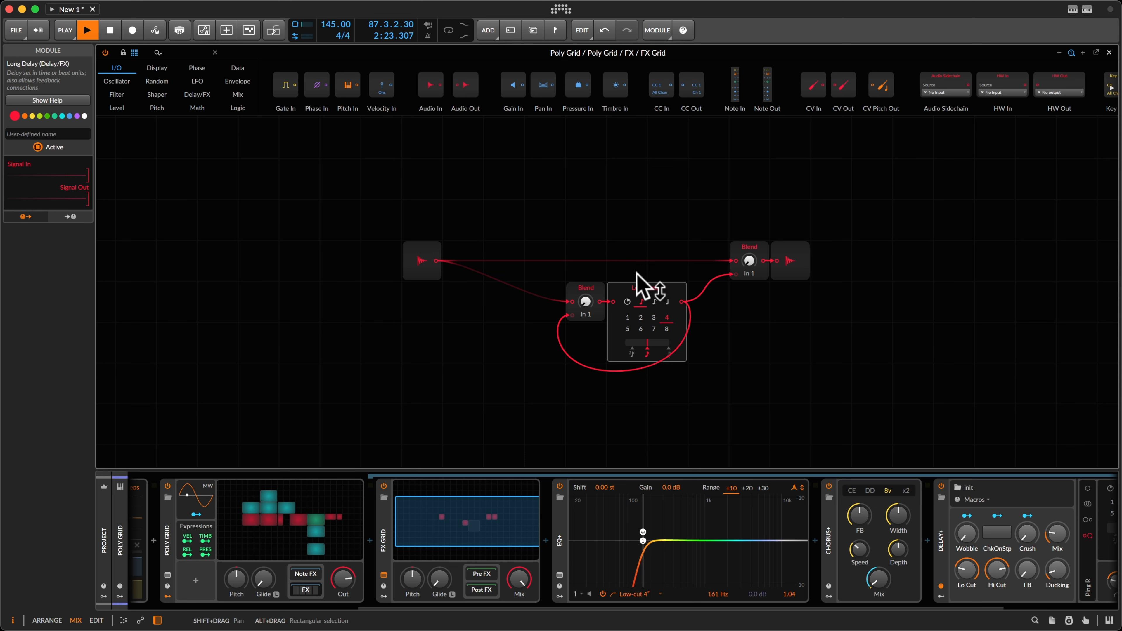
Add a Chance module beneath the Long Delay and set its probability to 9.14 %
{"action": "scroll", "coordinate": [614, 394], "scroll_direction": "down", "scroll_amount": 3}
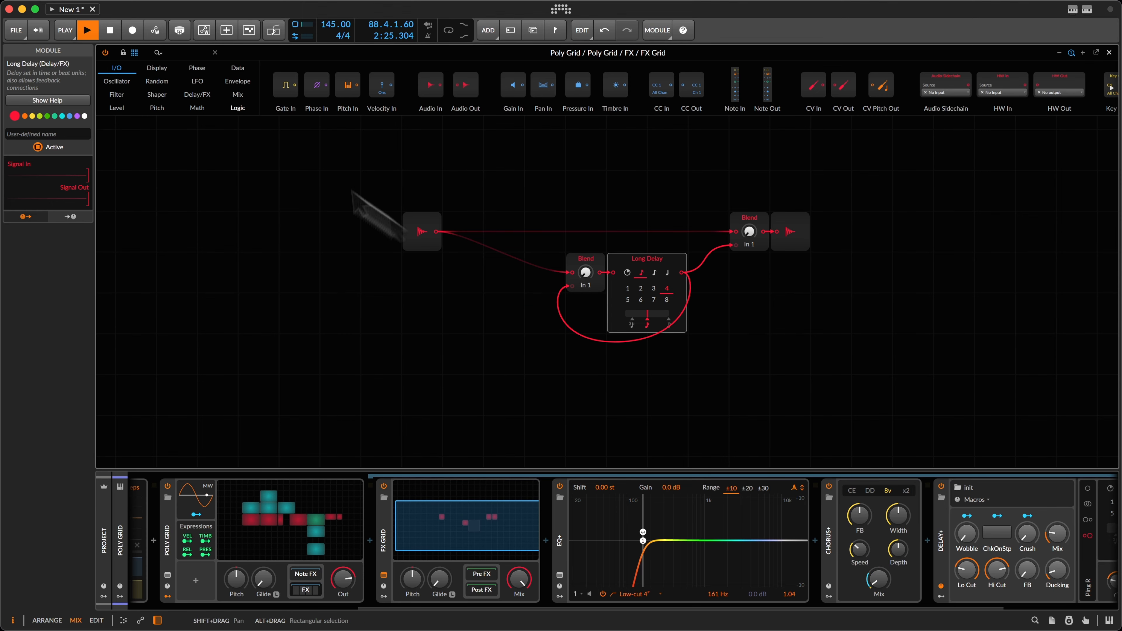
{"action": "left_click", "coordinate": [157, 81]}
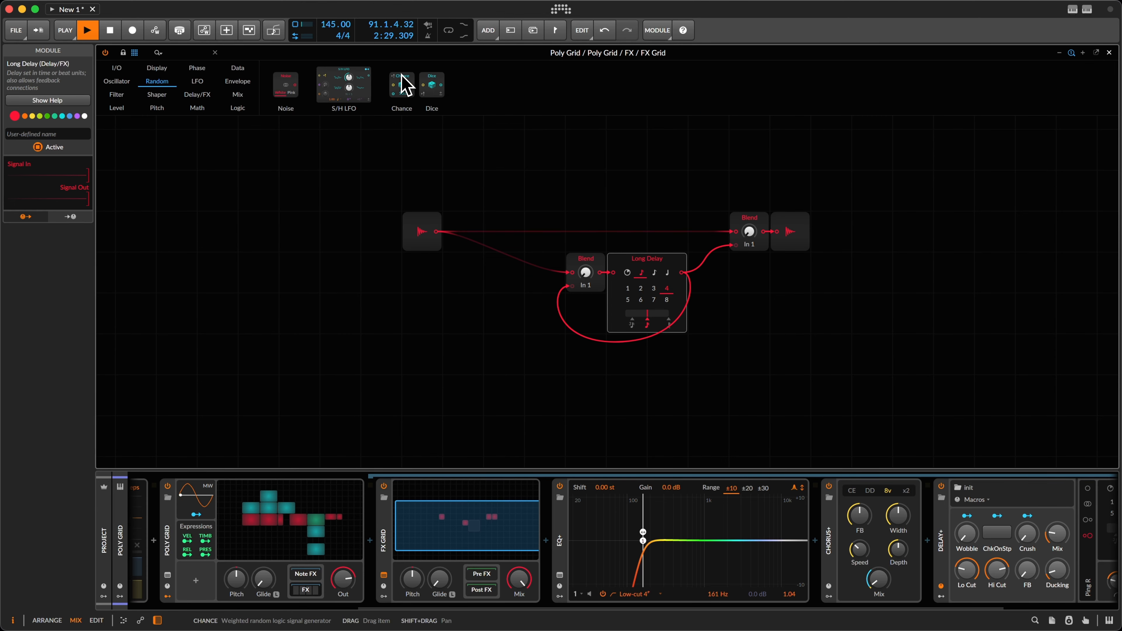
{"action": "left_click_drag", "start_coordinate": [401, 82], "coordinate": [670, 388]}
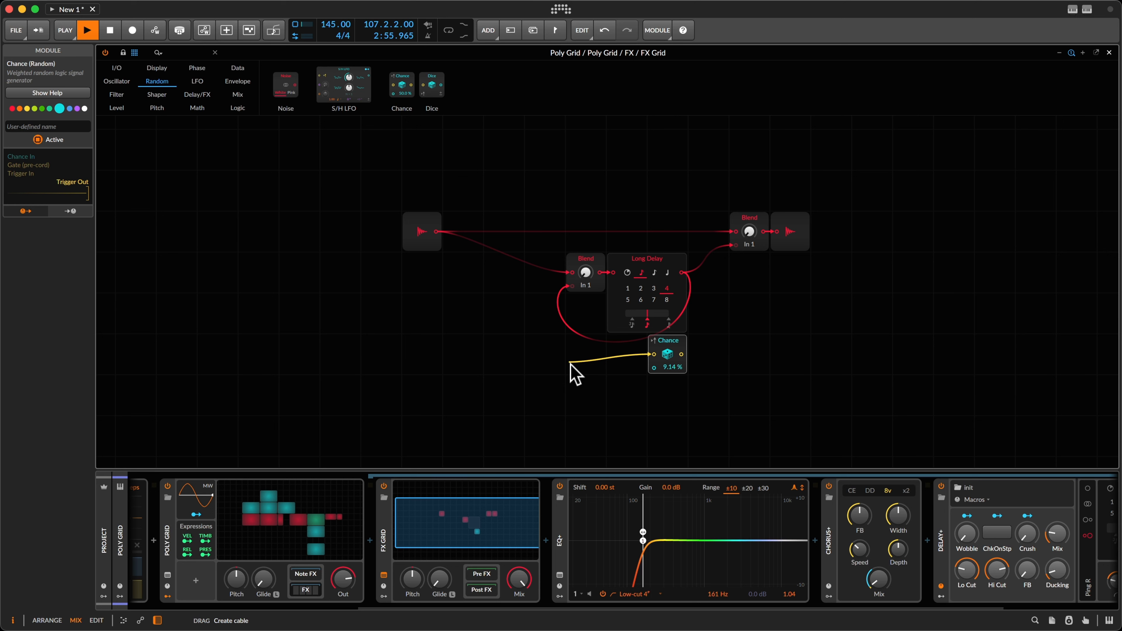
{"action": "left_click_drag", "start_coordinate": [569, 362], "coordinate": [569, 362]}
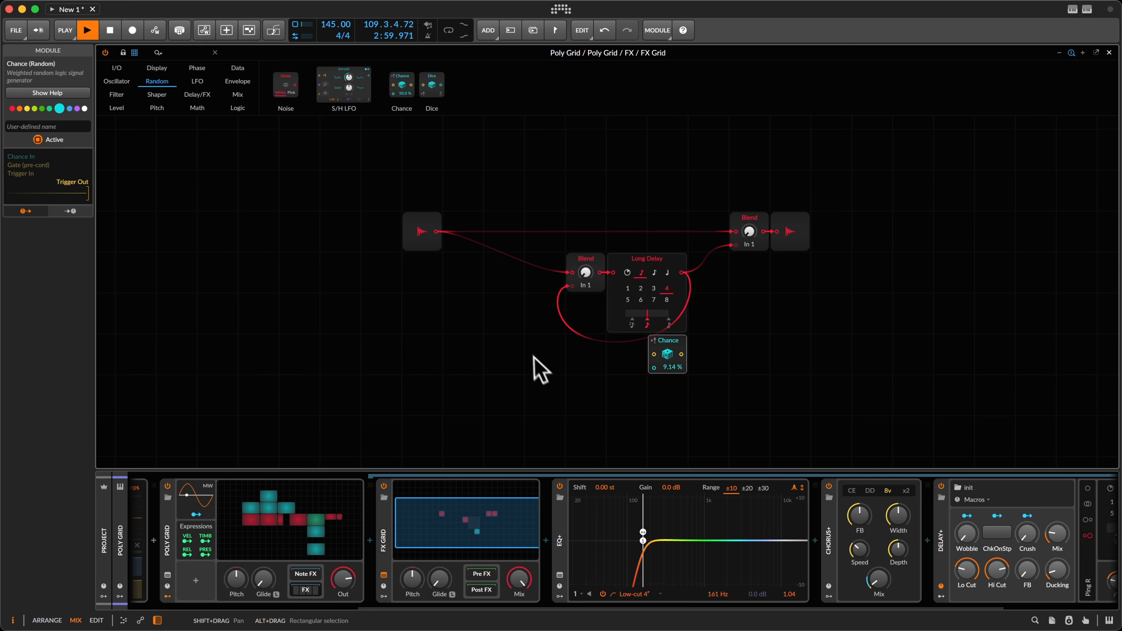
Place a Gates sequencer in Trigger mode with all eight steps enabled beside Chance and wire it into Chance's trigger input
{"action": "left_click", "coordinate": [570, 362]}
{"action": "left_click", "coordinate": [237, 67]}
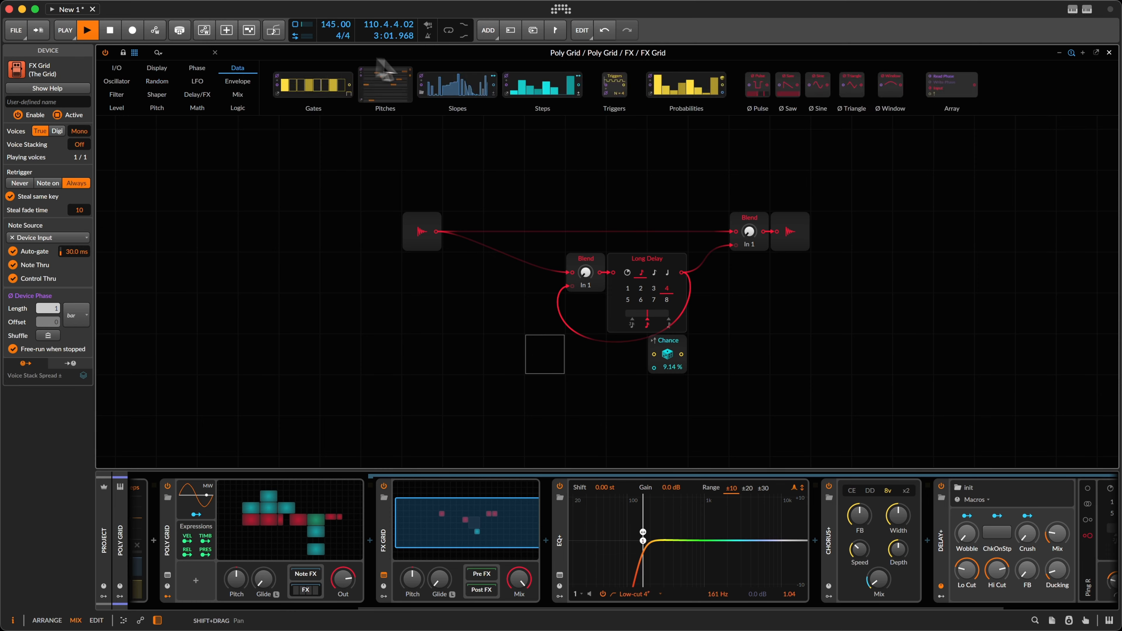
{"action": "left_click_drag", "start_coordinate": [331, 89], "coordinate": [623, 374]}
{"action": "left_click", "coordinate": [639, 368]}
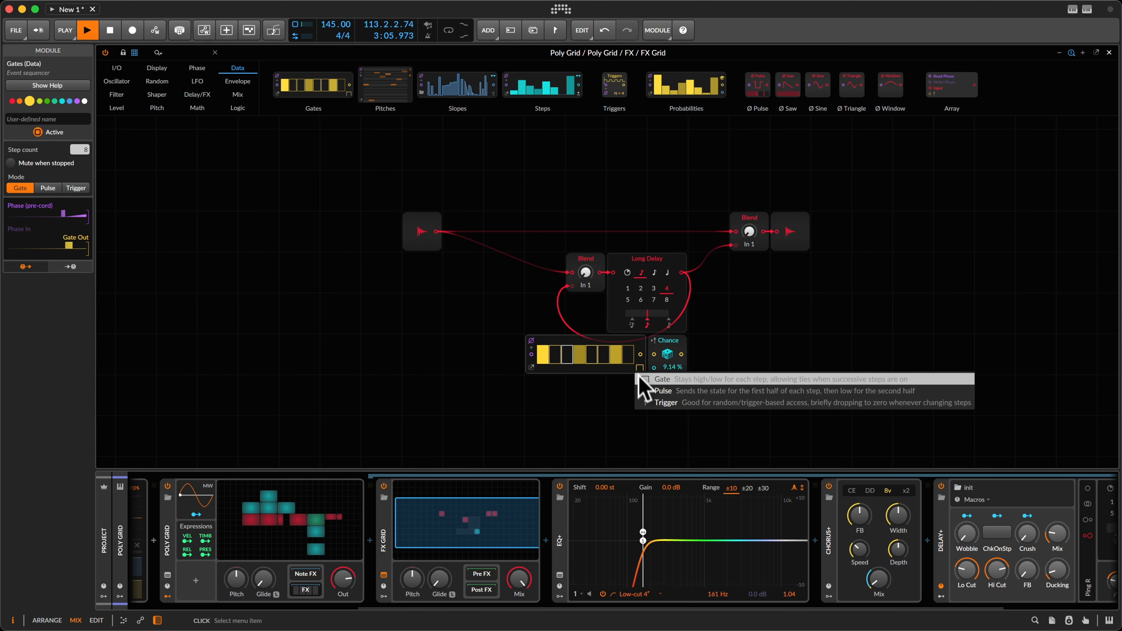
{"action": "left_click", "coordinate": [645, 402]}
{"action": "left_click_drag", "start_coordinate": [631, 353], "coordinate": [535, 354]}
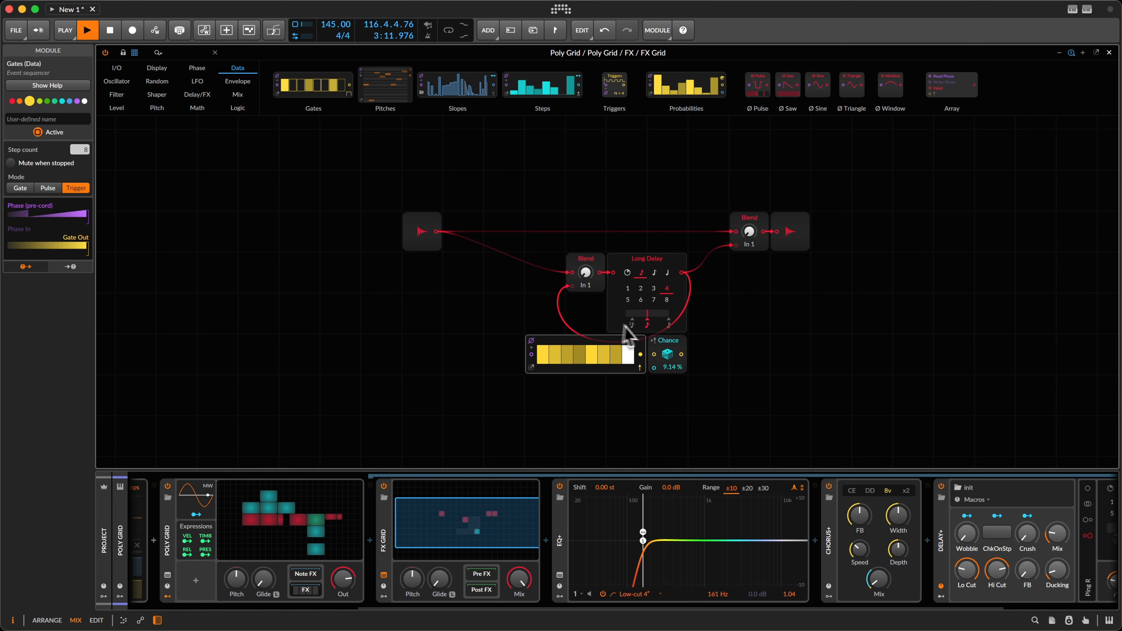
{"action": "left_click_drag", "start_coordinate": [640, 354], "coordinate": [653, 354]}
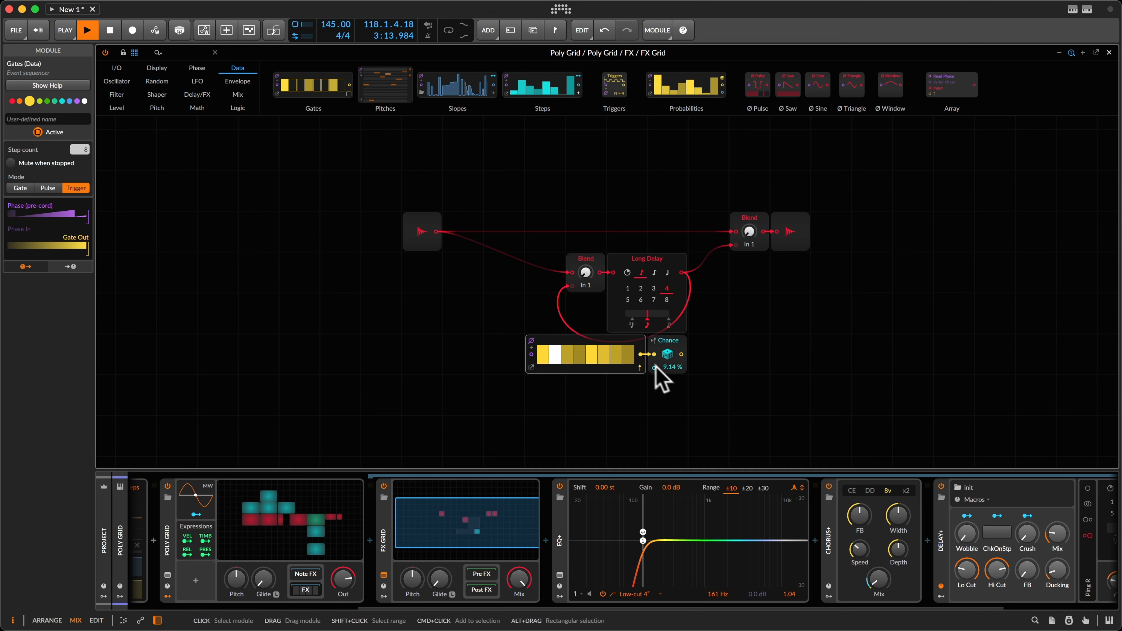
Set the Long Delay's beat count to 1 and add a Modulator Out fed by the Chance output
{"action": "right_click", "coordinate": [705, 323]}
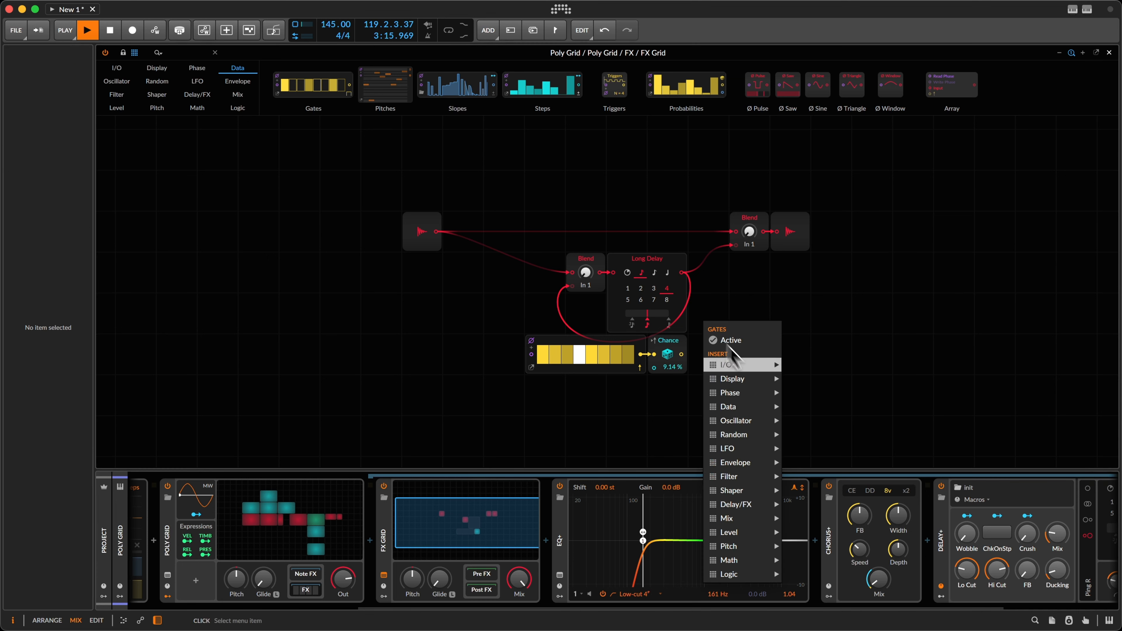
{"action": "left_click", "coordinate": [709, 292]}
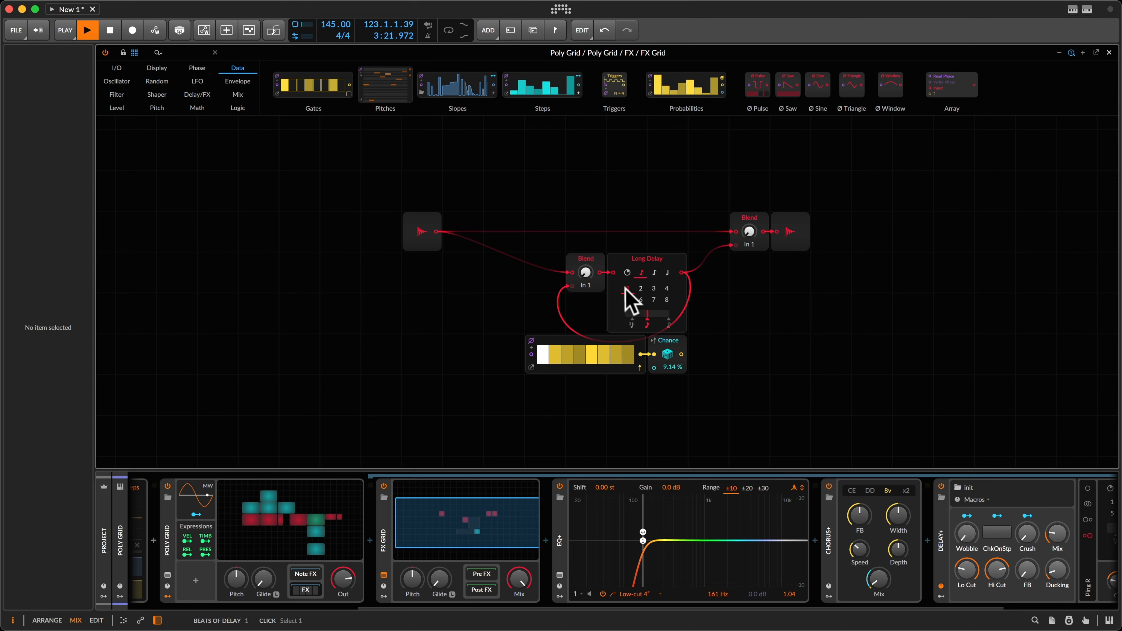
{"action": "right_click", "coordinate": [705, 350]}
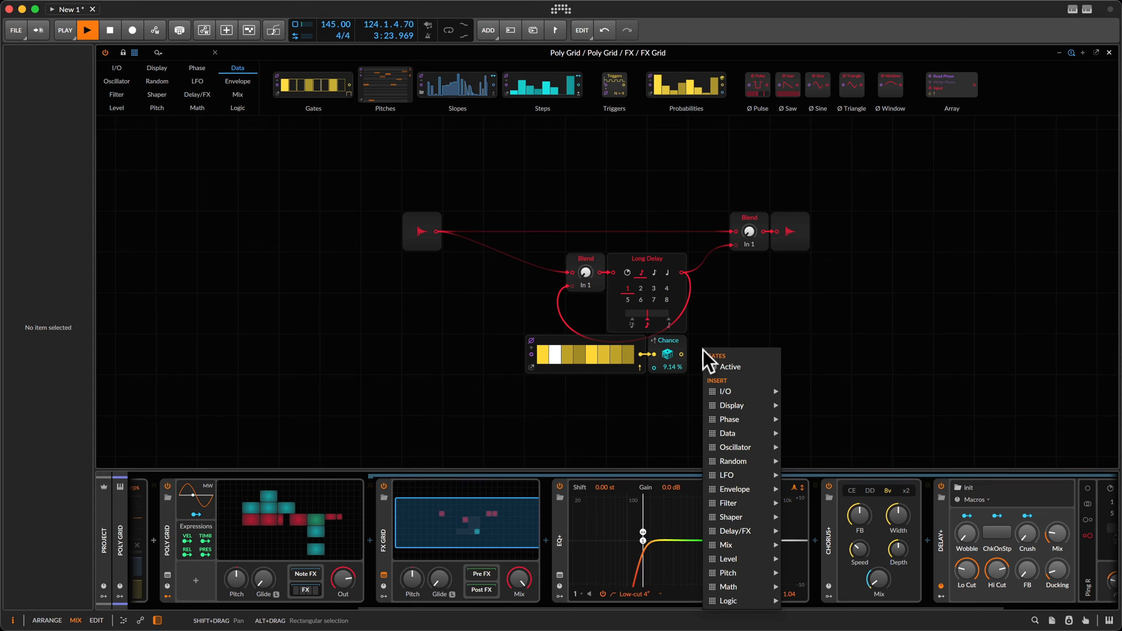
{"action": "mouse_move", "coordinate": [771, 392]}
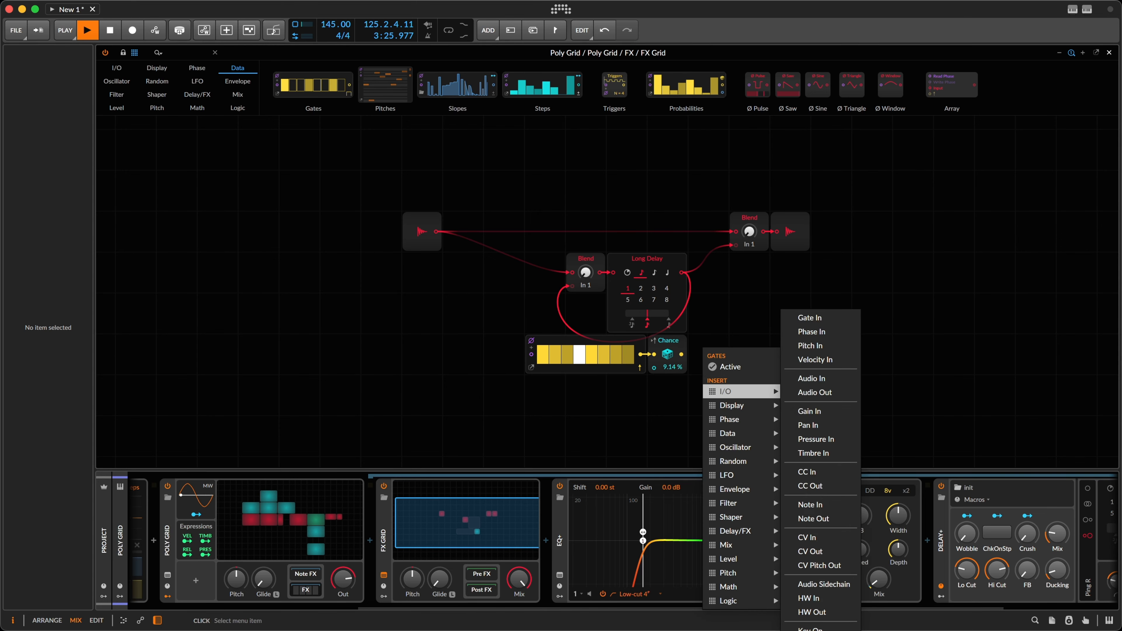
{"action": "left_click", "coordinate": [819, 630]}
{"action": "left_click_drag", "start_coordinate": [681, 354], "coordinate": [695, 354]}
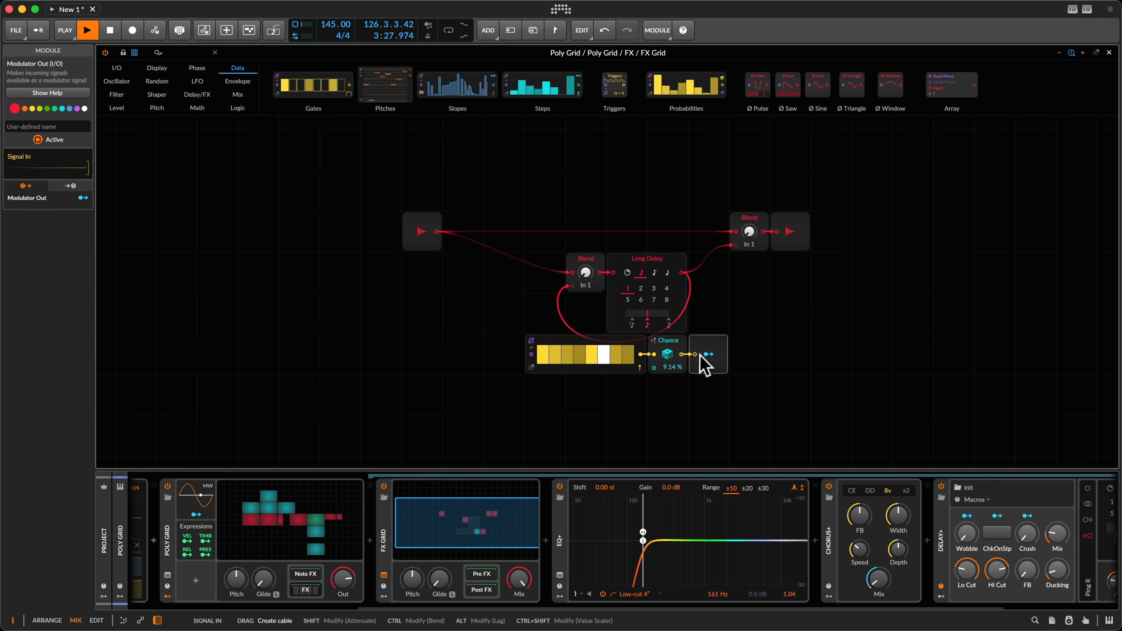
Modulate both Blend modules by 1.000 from the Modulator Out
{"action": "left_click", "coordinate": [708, 354]}
{"action": "left_click_drag", "start_coordinate": [742, 229], "coordinate": [743, 220]}
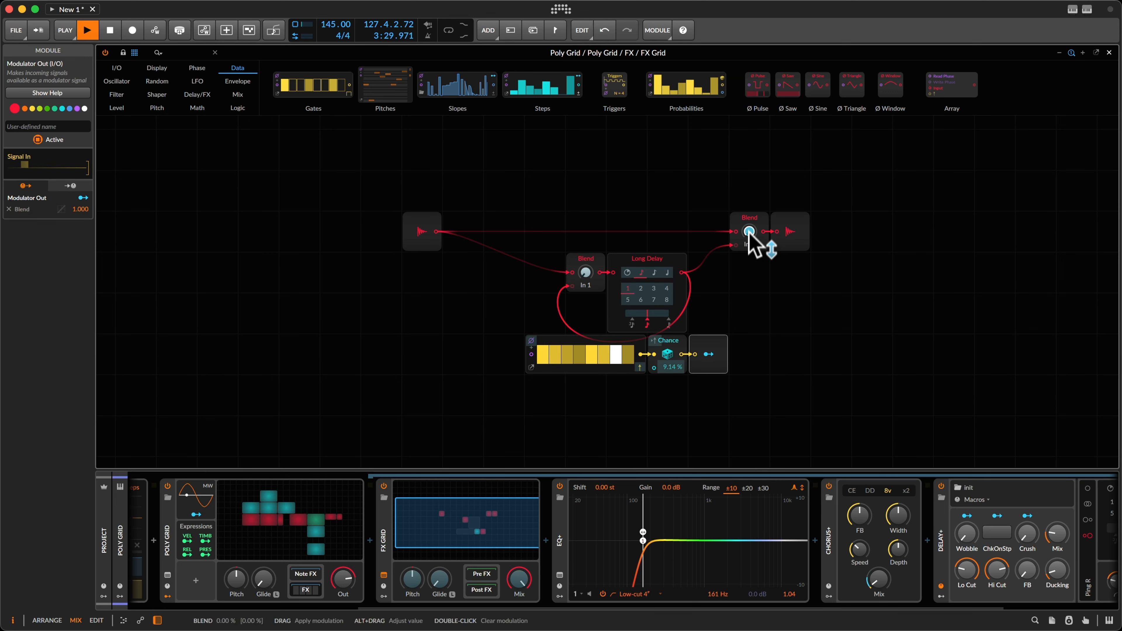
{"action": "left_click_drag", "start_coordinate": [582, 271], "coordinate": [583, 267]}
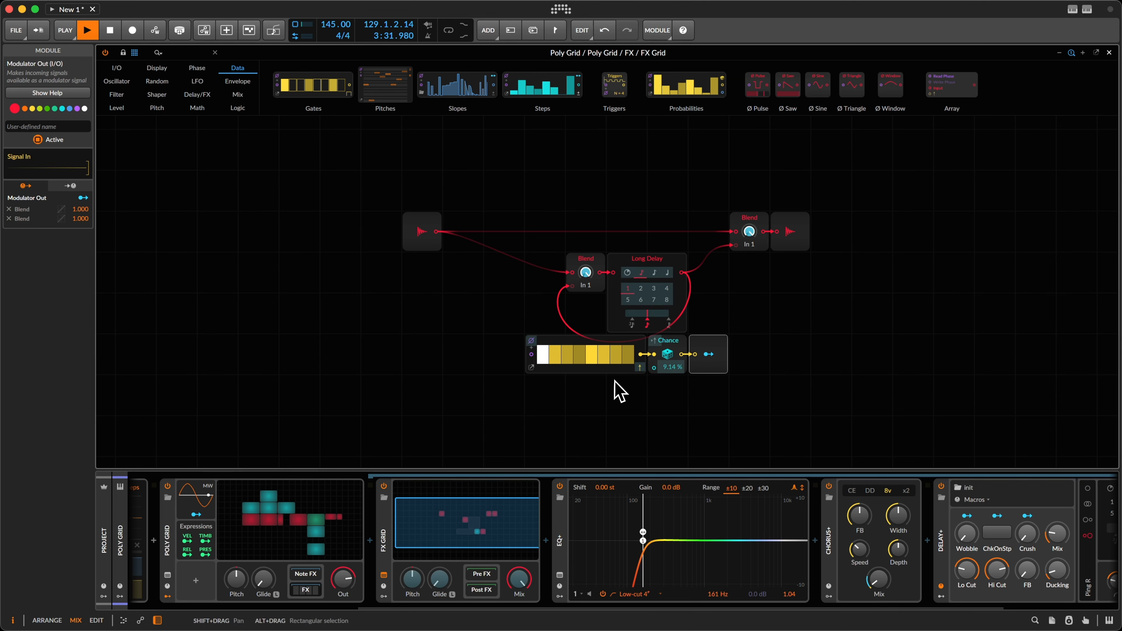
Try several probabilities on the Chance module and settle on 21.7 %
{"action": "left_click", "coordinate": [714, 359]}
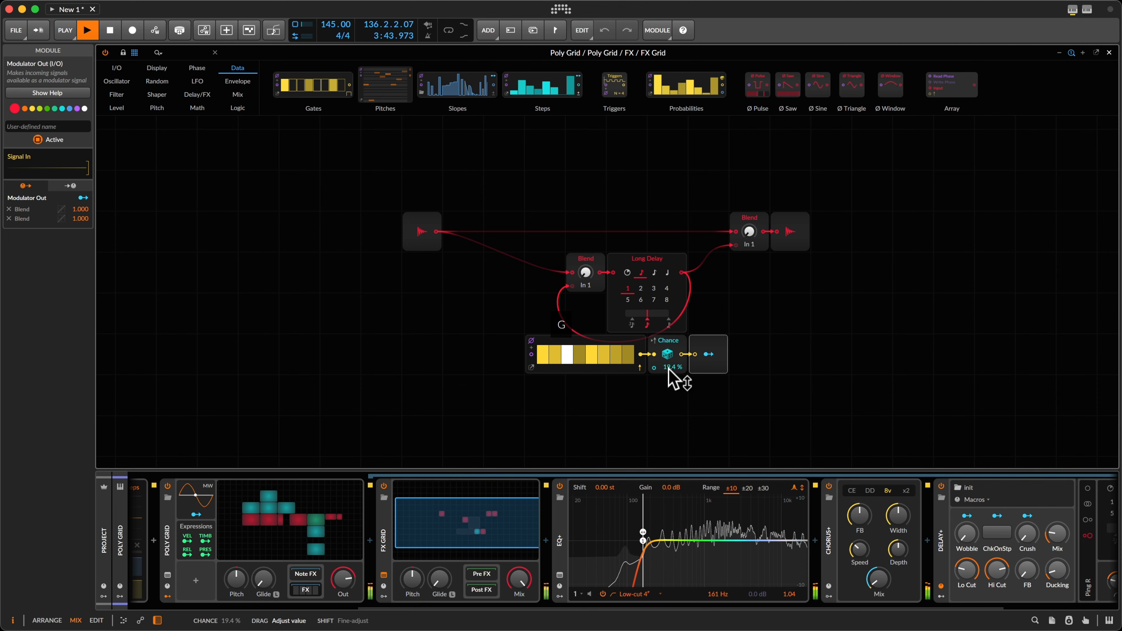
{"action": "left_click_drag", "start_coordinate": [668, 367], "coordinate": [668, 318]}
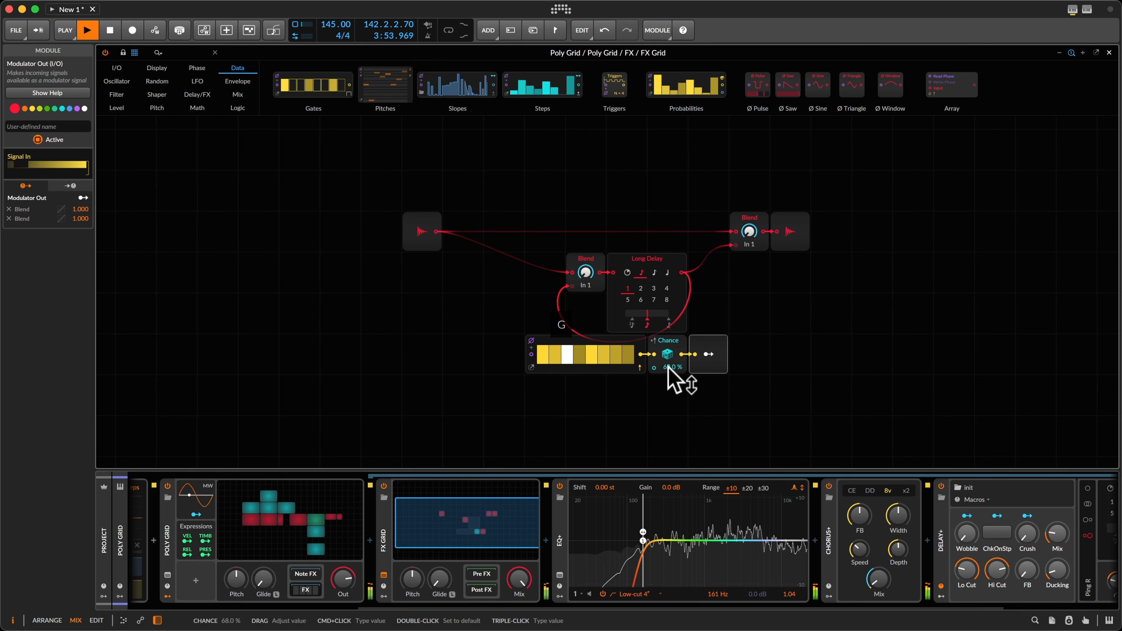
{"action": "mouse_move", "coordinate": [668, 367]}
{"action": "left_mouse_down"}
{"action": "mouse_move", "coordinate": [667, 398]}
{"action": "mouse_move", "coordinate": [671, 369]}
{"action": "left_mouse_up"}
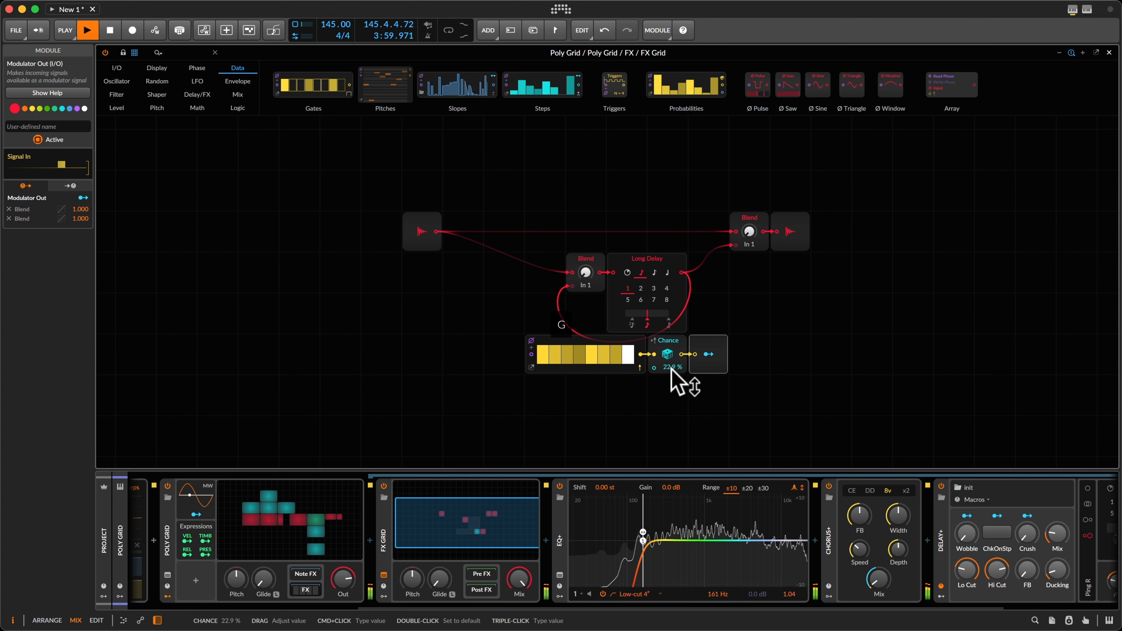
{"action": "left_click_drag", "start_coordinate": [671, 368], "coordinate": [670, 370]}
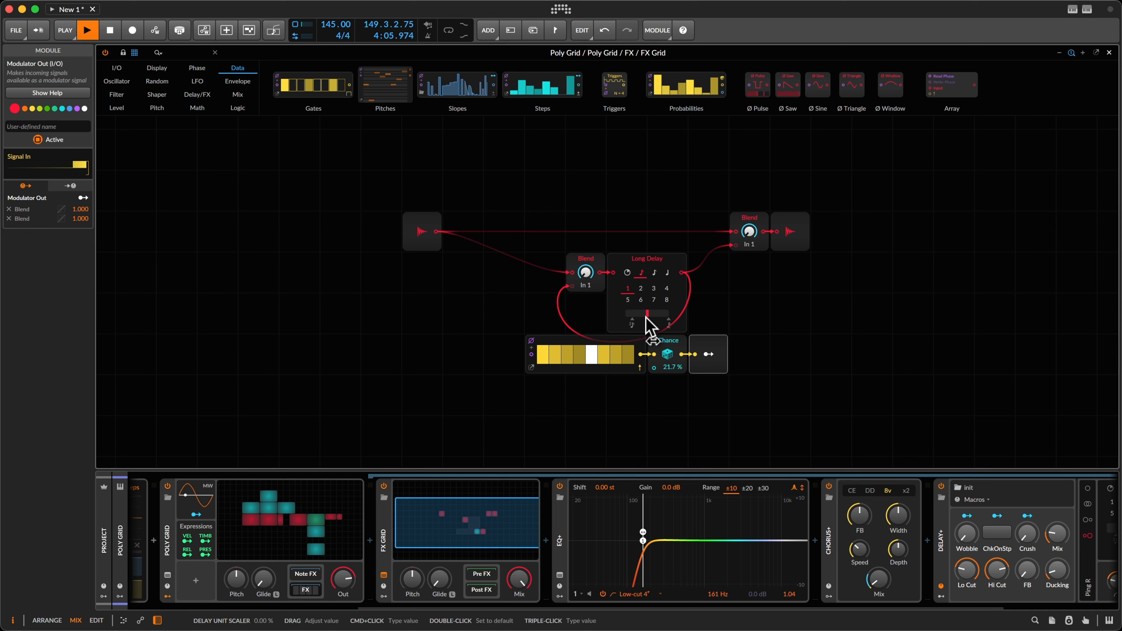
Try the Long Delay's unit scaler at −50.0 % and reset it to its default value
{"action": "left_click_drag", "start_coordinate": [646, 316], "coordinate": [632, 326]}
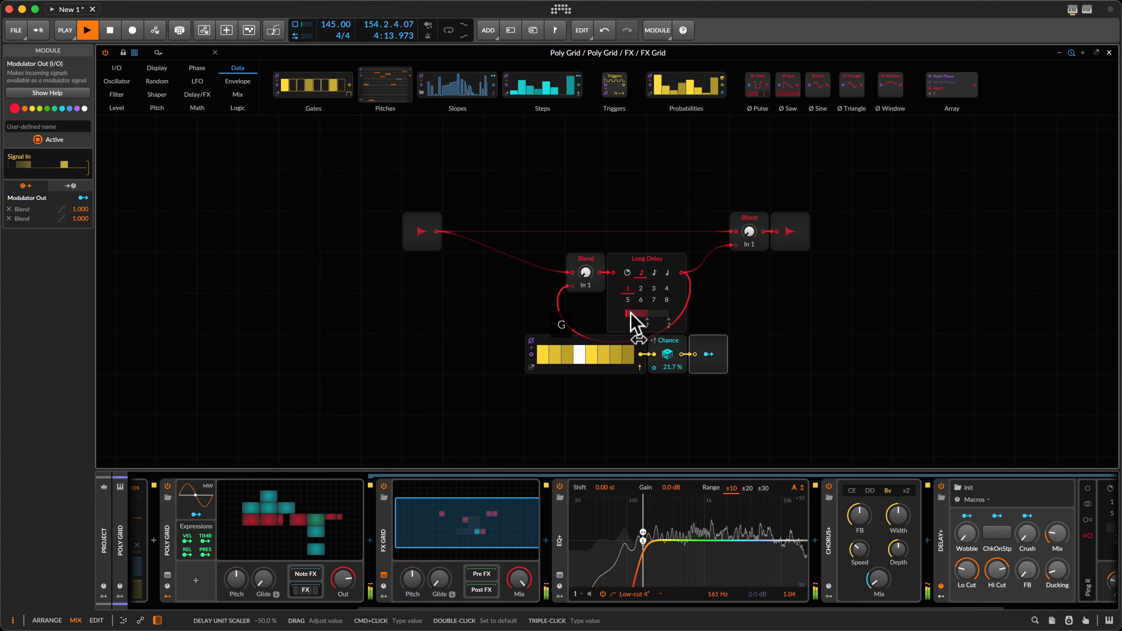
{"action": "double_click", "coordinate": [631, 312]}
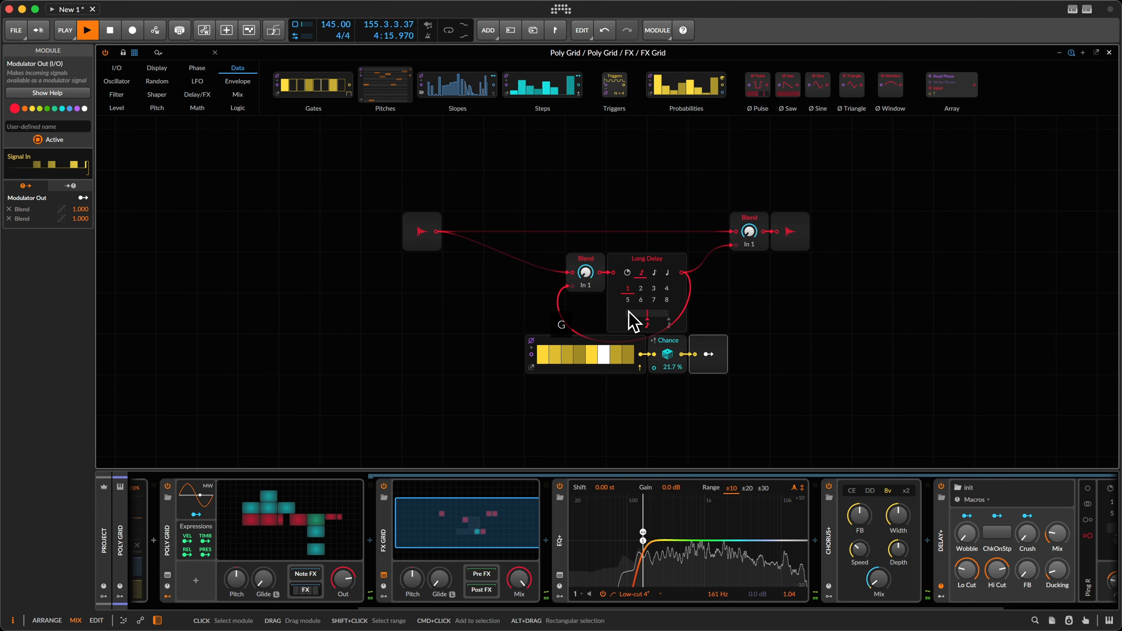
{"action": "scroll", "coordinate": [631, 315], "scroll_direction": "down", "scroll_amount": 3}
{"action": "left_click_drag", "start_coordinate": [654, 226], "coordinate": [635, 227]}
{"action": "scroll", "coordinate": [621, 188], "scroll_direction": "up", "scroll_amount": 3}
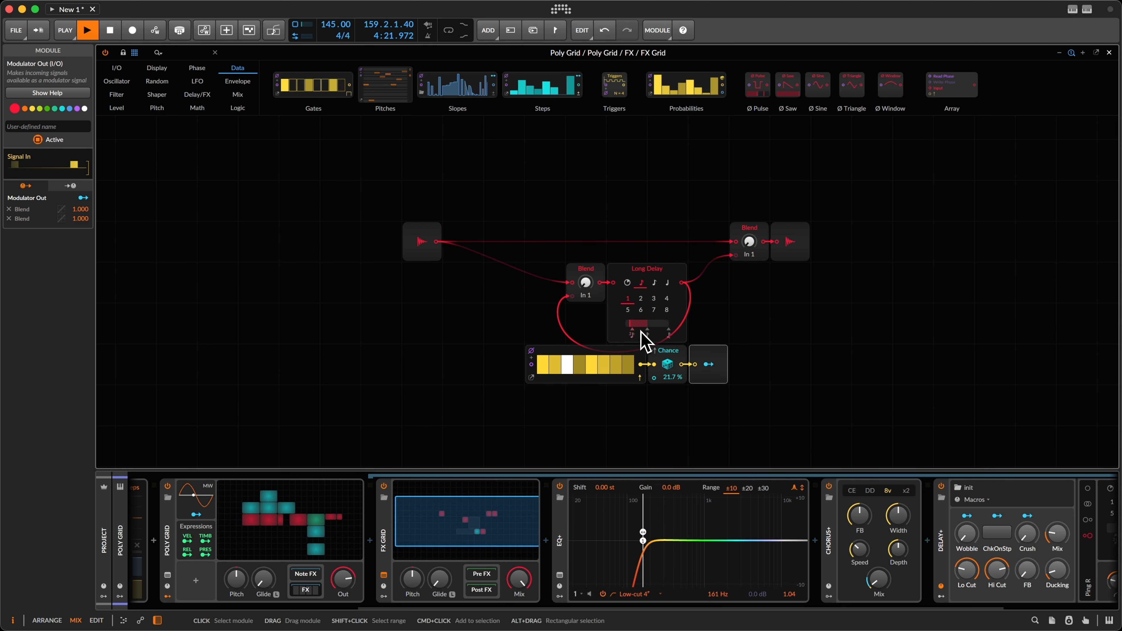
{"action": "left_click_drag", "start_coordinate": [633, 323], "coordinate": [631, 327]}
{"action": "scroll", "coordinate": [629, 344], "scroll_direction": "down", "scroll_amount": 3}
{"action": "scroll", "coordinate": [628, 344], "scroll_direction": "up", "scroll_amount": 1}
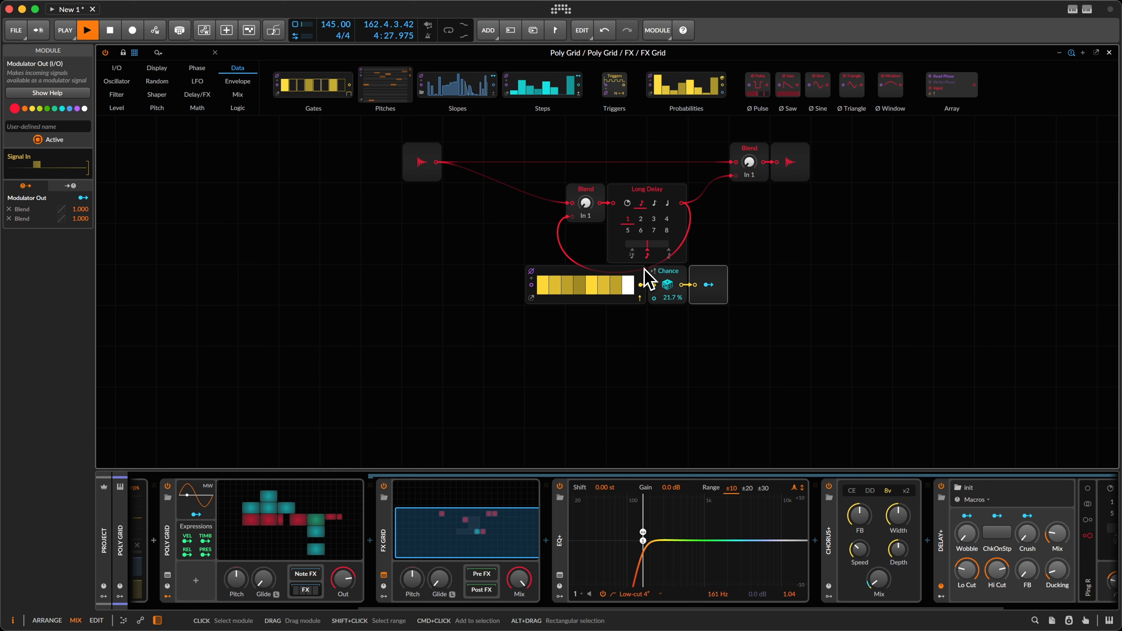
{"action": "left_click_drag", "start_coordinate": [646, 246], "coordinate": [645, 243]}
{"action": "double_click", "coordinate": [627, 243]}
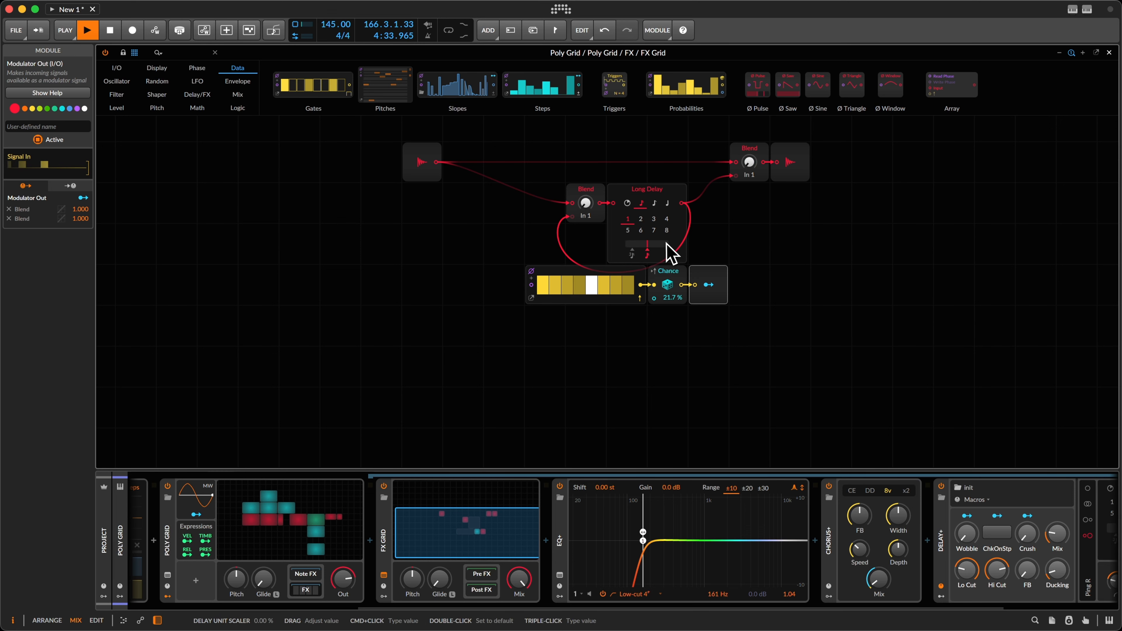
{"action": "scroll", "coordinate": [652, 261], "scroll_direction": "up", "scroll_amount": 5}
{"action": "scroll", "coordinate": [651, 261], "scroll_direction": "down", "scroll_amount": 3}
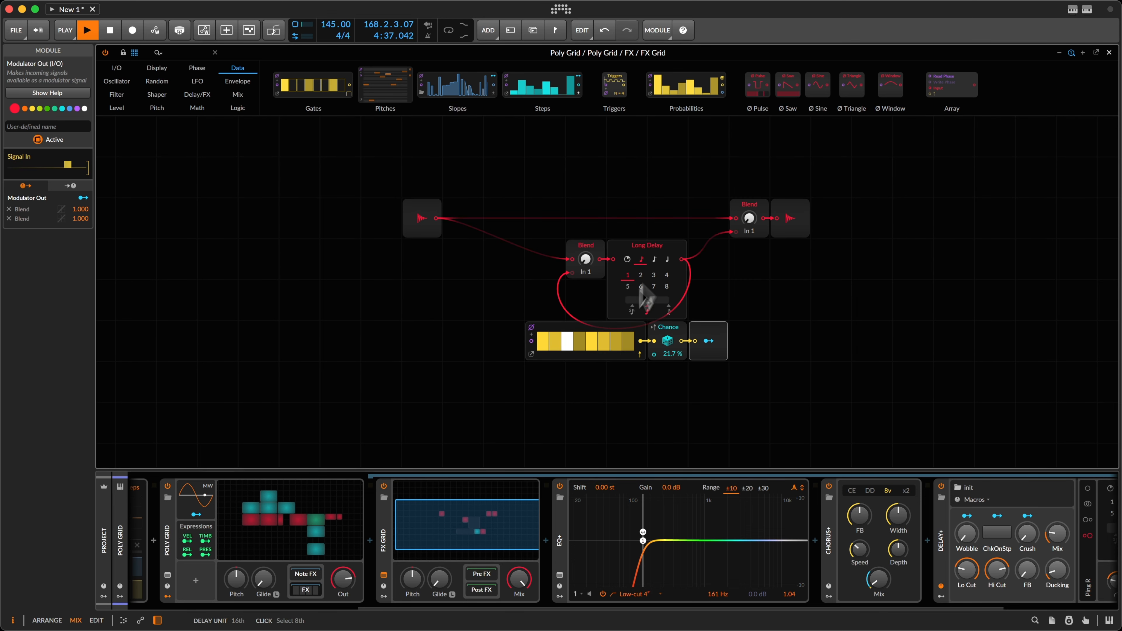
Duplicate the Gates, Chance and Modulator Out chain directly beneath the original row
{"action": "left_click_drag", "start_coordinate": [481, 365], "coordinate": [850, 337]}
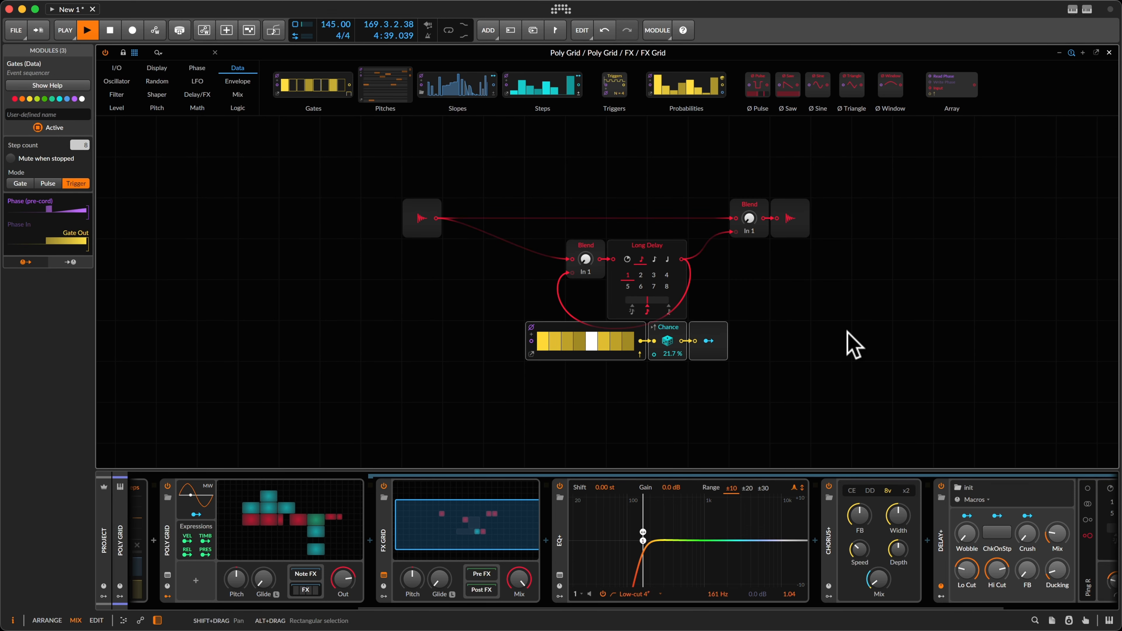
{"action": "key", "text": "super+d"}
{"action": "scroll", "coordinate": [841, 358], "scroll_direction": "down", "scroll_amount": 3}
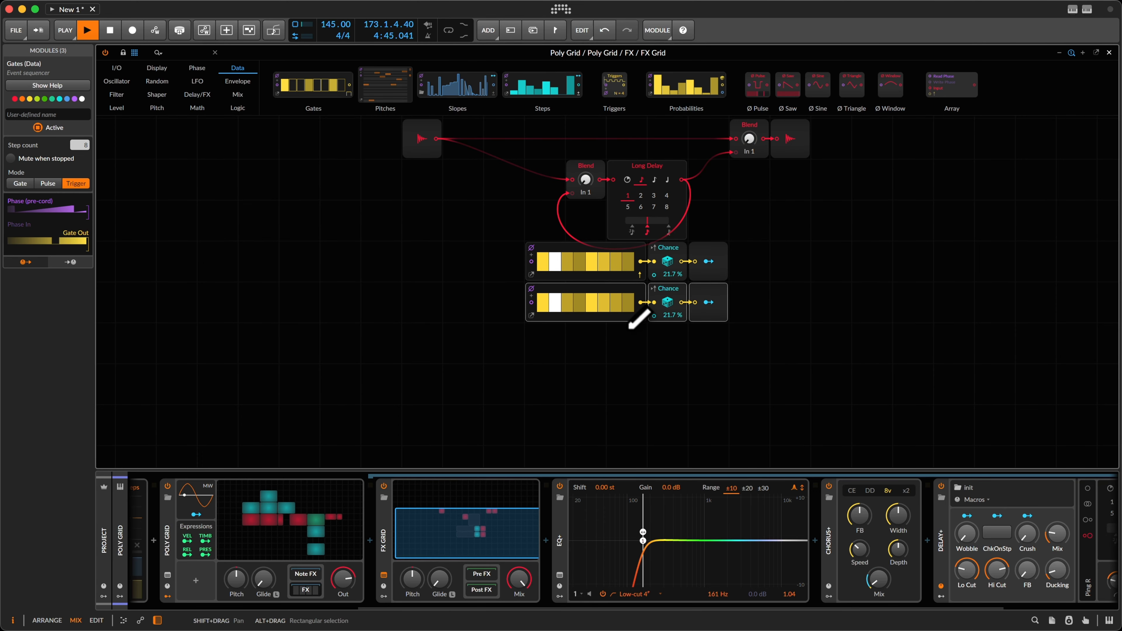
Set the step count of the duplicated Gates sequencer to 4
{"action": "left_click", "coordinate": [601, 296]}
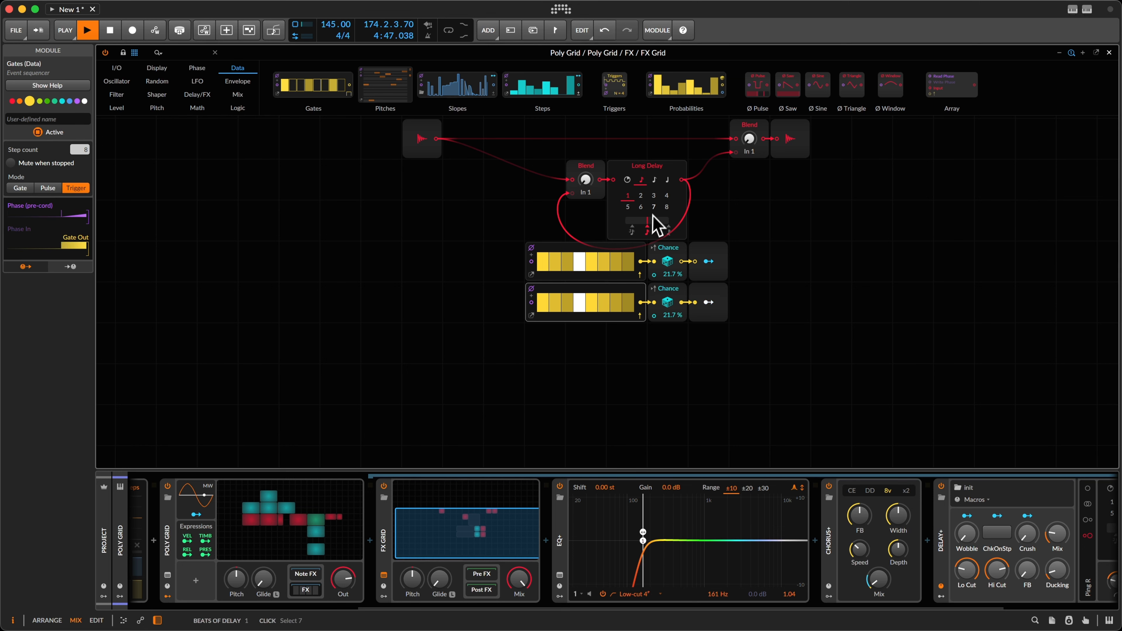
{"action": "left_click_drag", "start_coordinate": [648, 221], "coordinate": [630, 222]}
{"action": "double_click", "coordinate": [628, 221]}
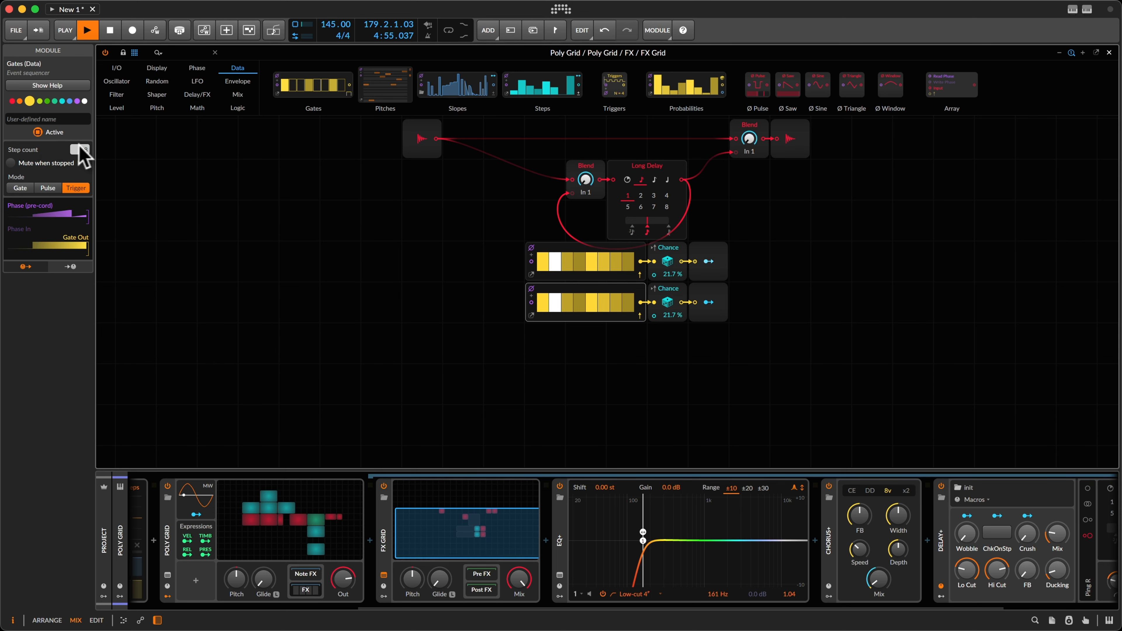
{"action": "left_click_drag", "start_coordinate": [86, 152], "coordinate": [90, 170]}
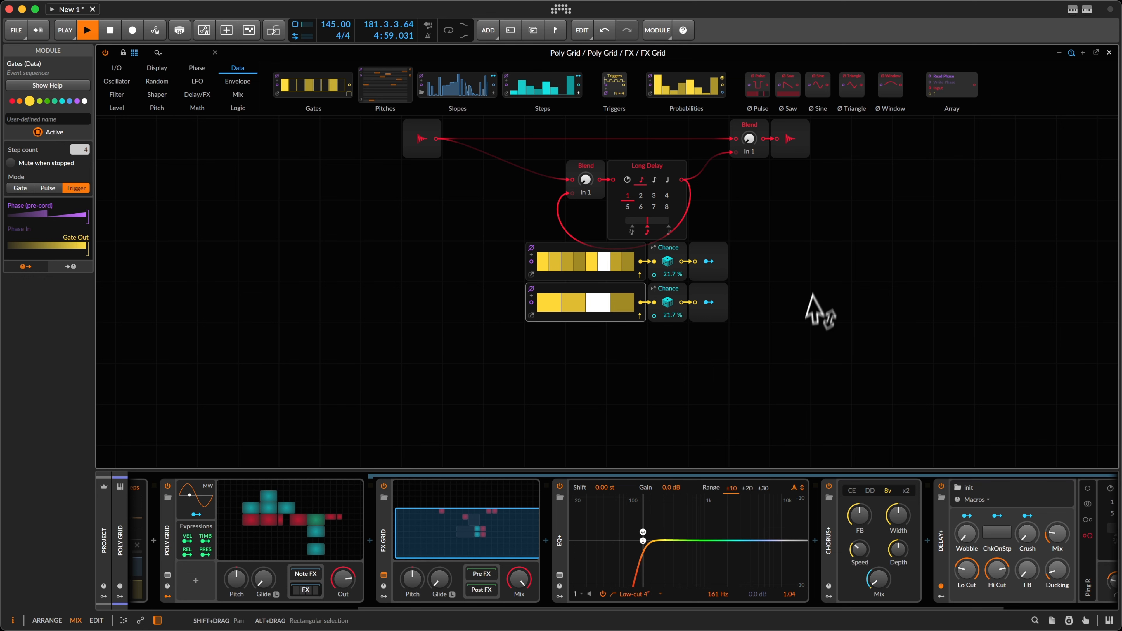
{"action": "left_click_drag", "start_coordinate": [452, 311], "coordinate": [603, 338]}
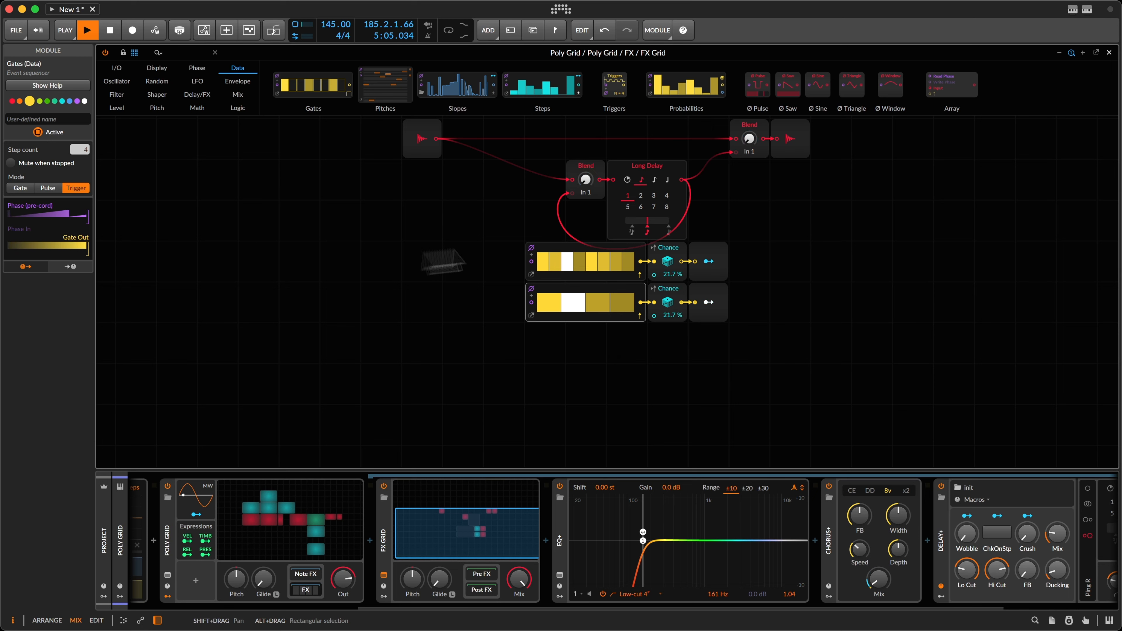
Modulate the upper Gates sequencer's step count by -3.83 from the Modulator Out in the duplicated row
{"action": "left_click", "coordinate": [572, 249]}
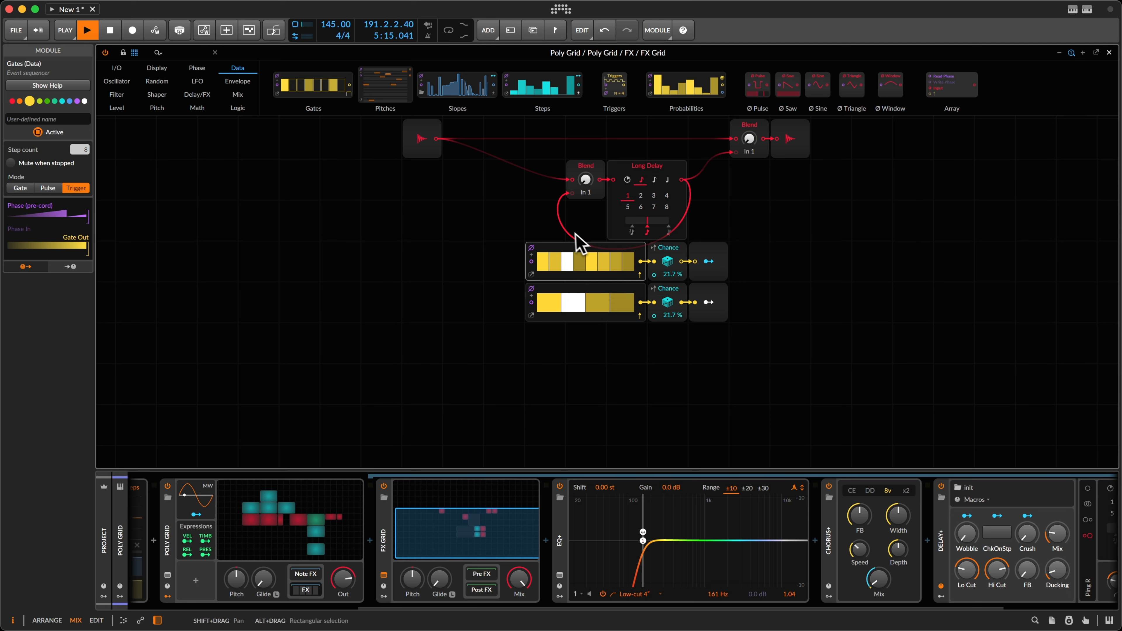
{"action": "left_click", "coordinate": [709, 303]}
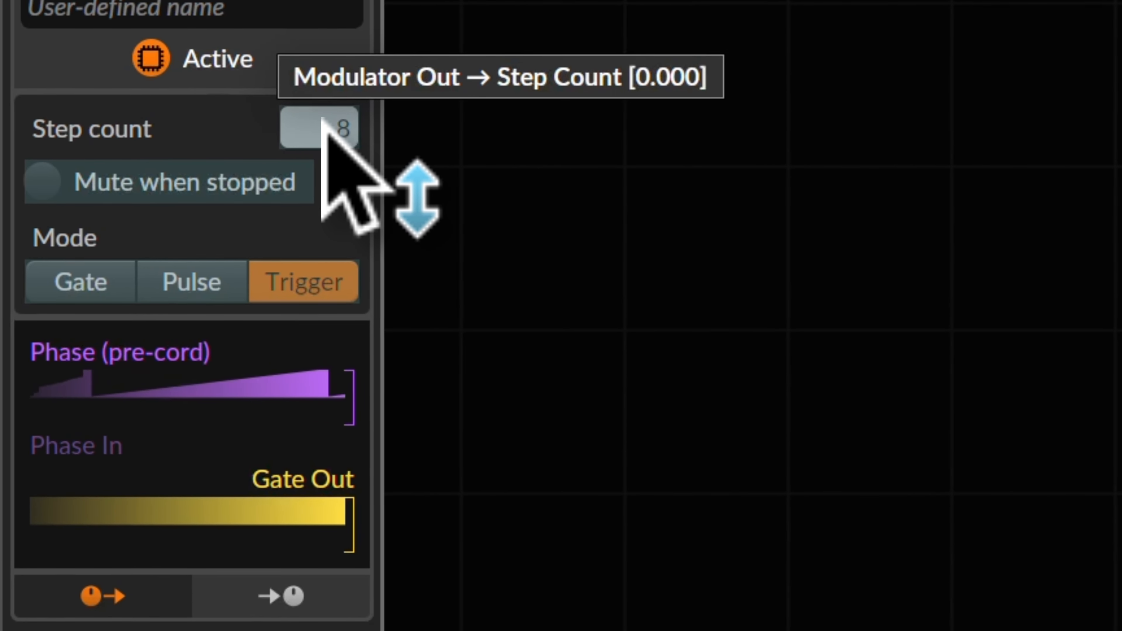
{"action": "left_click_drag", "start_coordinate": [83, 149], "coordinate": [82, 150]}
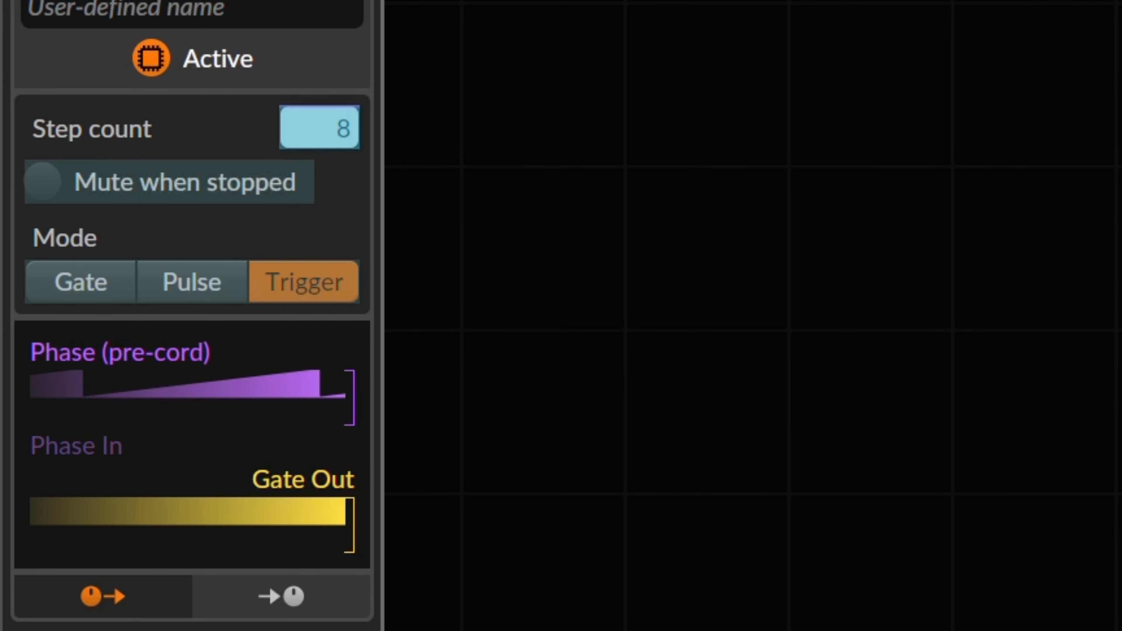
{"action": "key", "text": "Escape"}
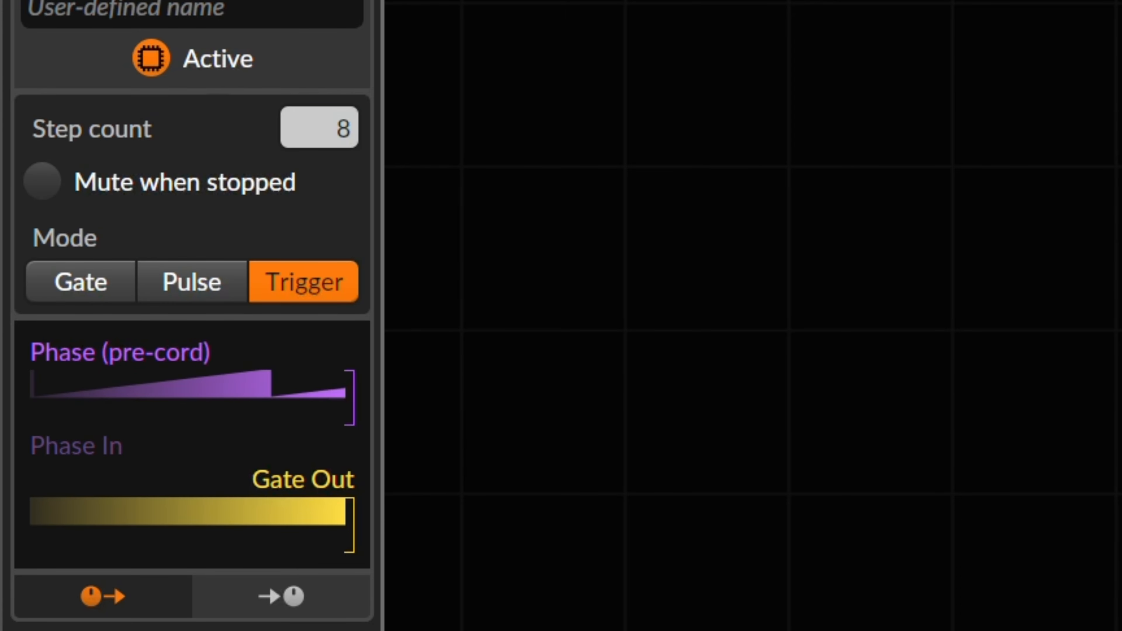
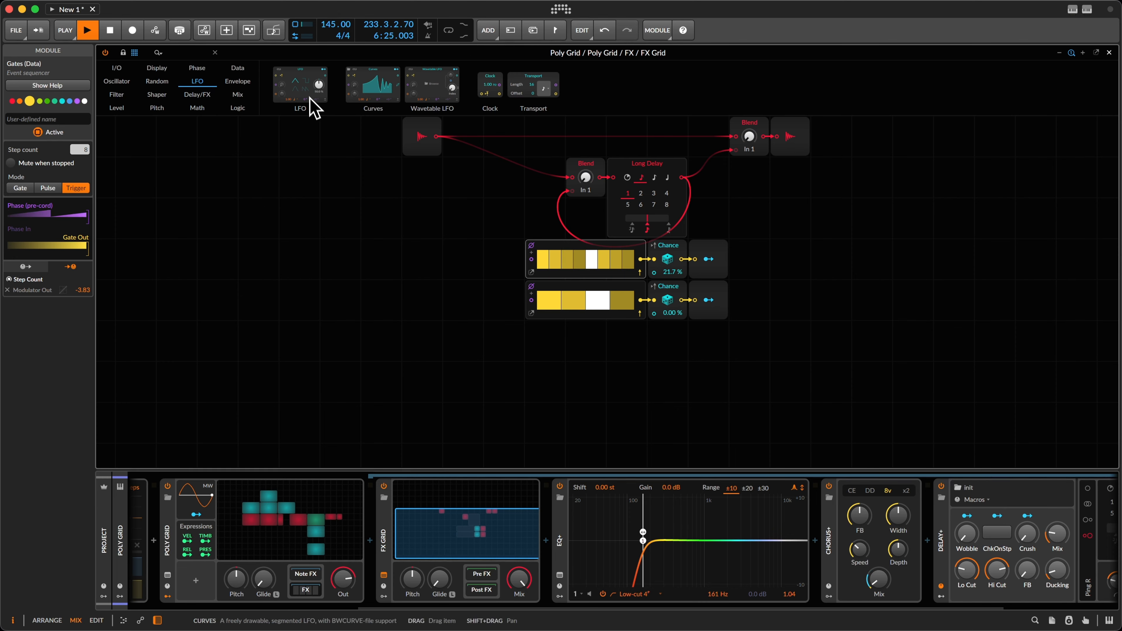
Add a Curves LFO beneath the duplicated row, reset its curve and shape it into a rising ramp ending at 100 %
{"action": "left_click_drag", "start_coordinate": [370, 100], "coordinate": [631, 341]}
{"action": "left_click", "coordinate": [685, 351]}
{"action": "right_click", "coordinate": [686, 352]}
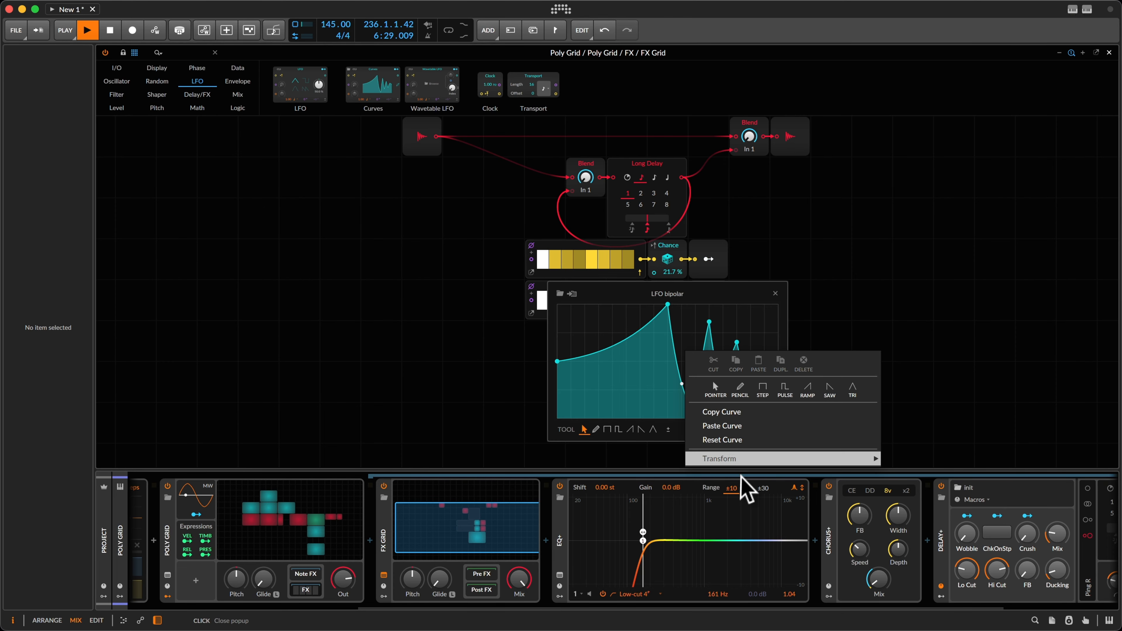
{"action": "left_click", "coordinate": [733, 440]}
{"action": "left_click_drag", "start_coordinate": [665, 314], "coordinate": [799, 275]}
{"action": "left_click", "coordinate": [776, 293]}
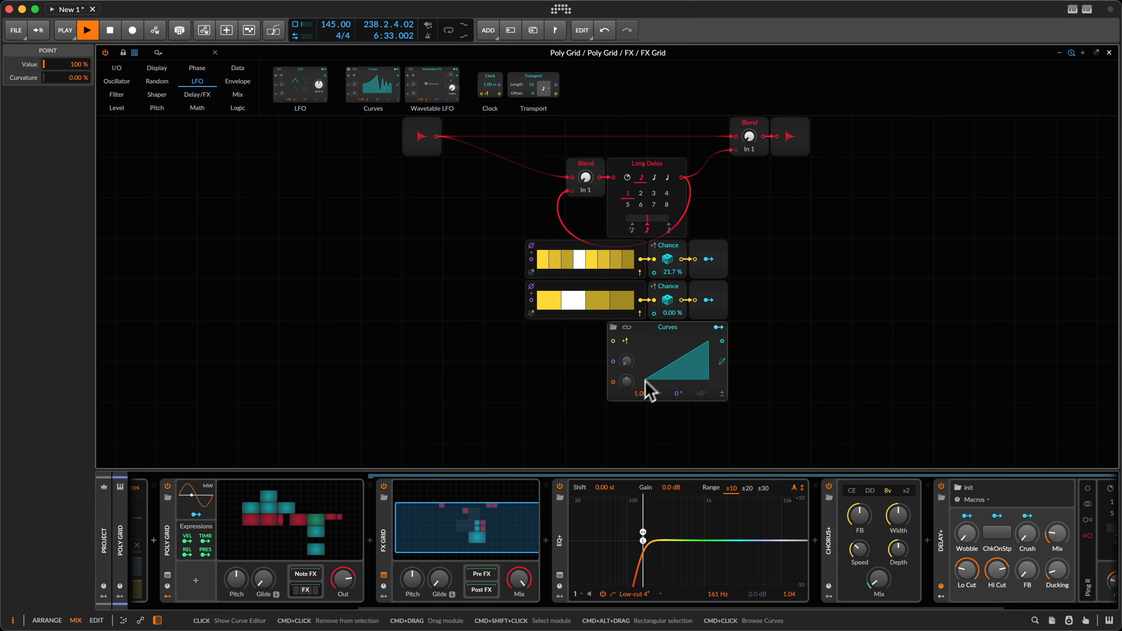
Set the Curves rate unit to Quarter note and wire the second Chance output into its retrigger input
{"action": "left_click", "coordinate": [657, 394]}
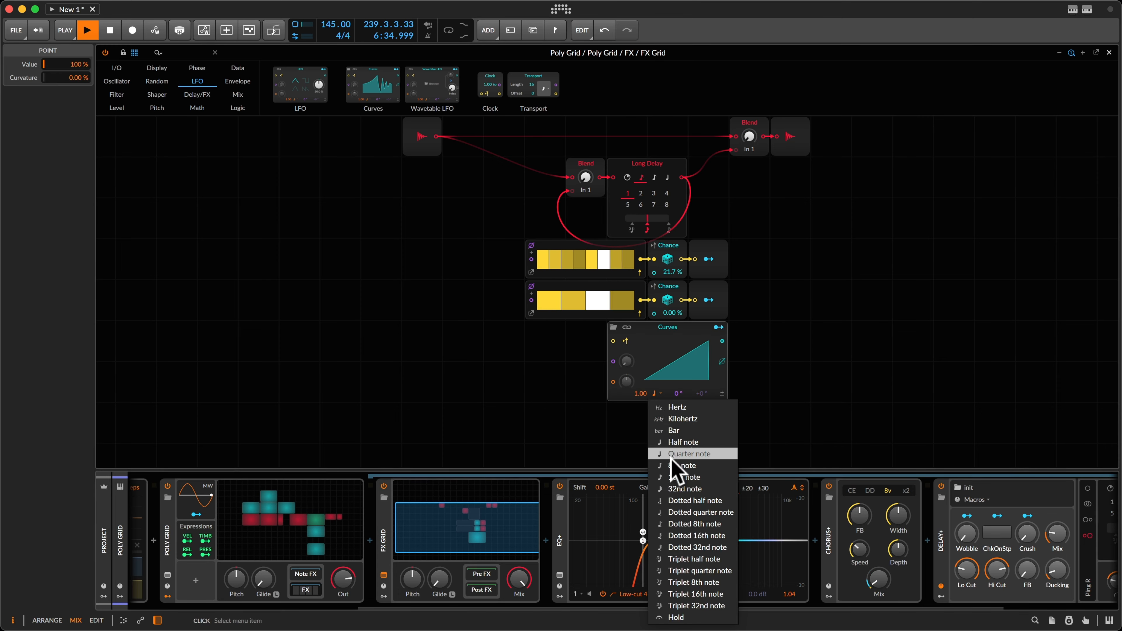
{"action": "left_click", "coordinate": [678, 454]}
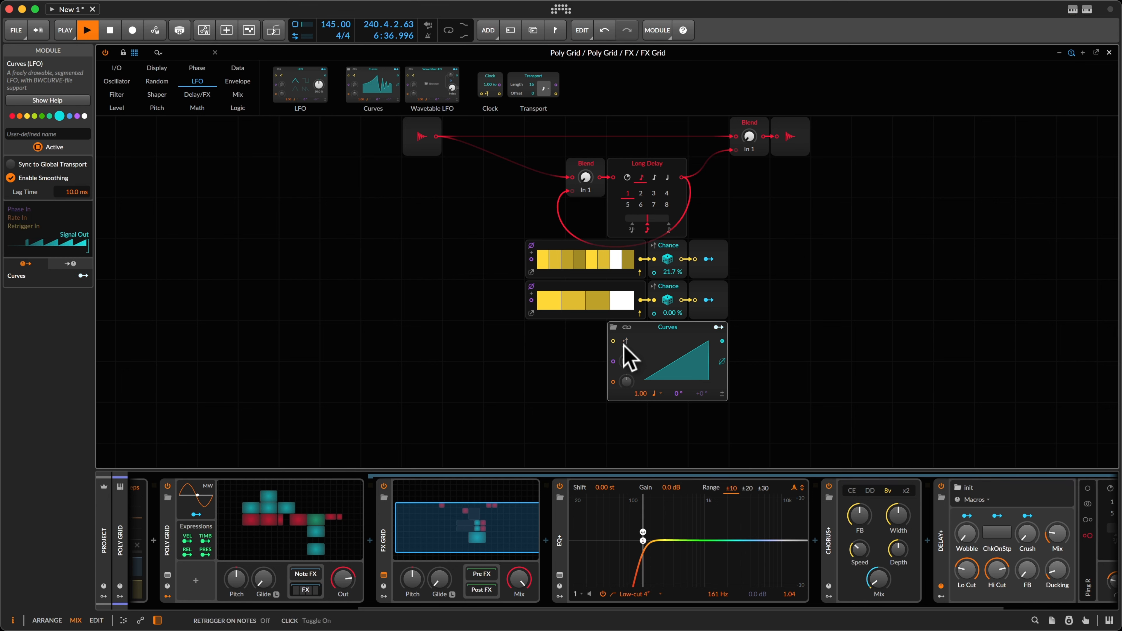
{"action": "mouse_move", "coordinate": [610, 345]}
{"action": "left_mouse_down"}
{"action": "mouse_move", "coordinate": [731, 303]}
{"action": "mouse_move", "coordinate": [679, 313]}
{"action": "mouse_move", "coordinate": [601, 360]}
{"action": "mouse_move", "coordinate": [613, 347]}
{"action": "left_mouse_up"}
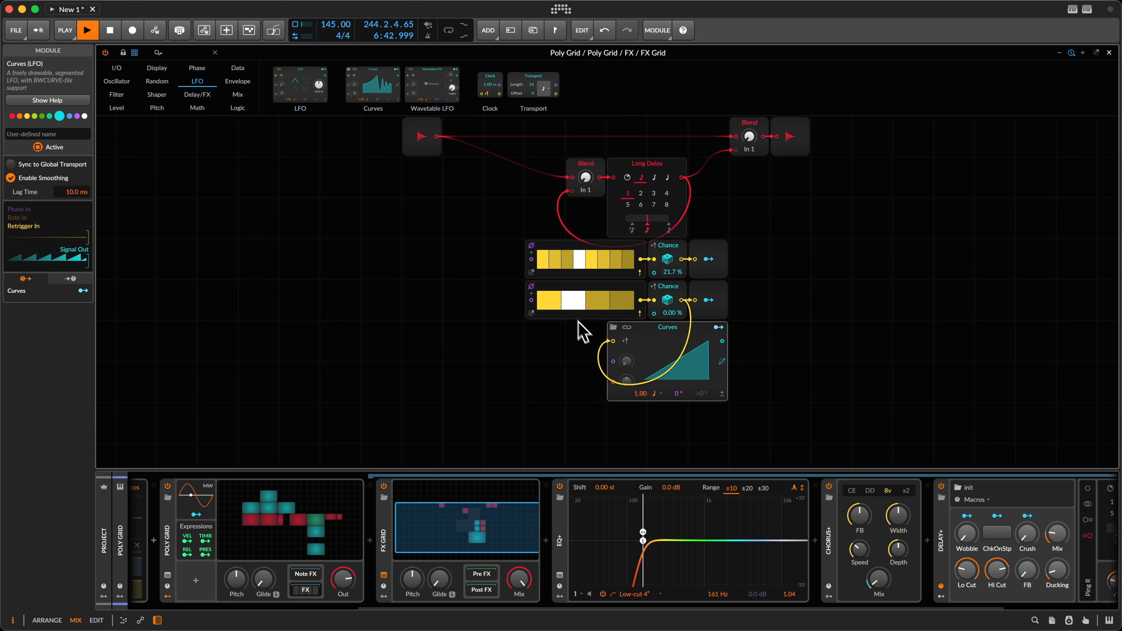
Modulate the Long Delay's unit scaler by -0.50 from the Curves module
{"action": "left_click", "coordinate": [718, 328]}
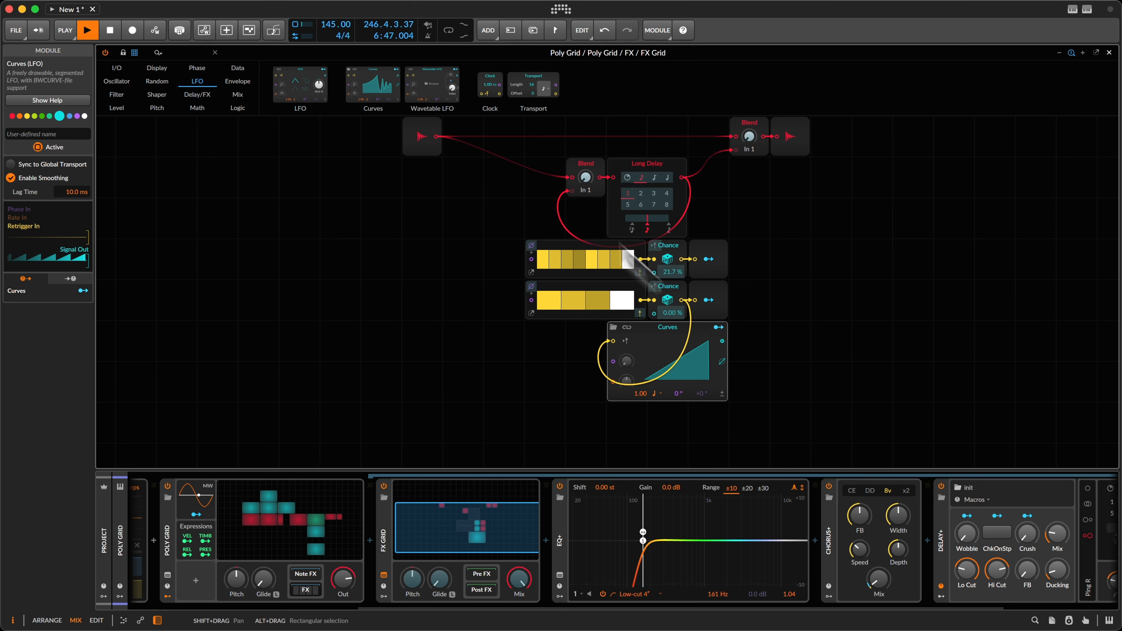
{"action": "left_click_drag", "start_coordinate": [655, 220], "coordinate": [643, 216]}
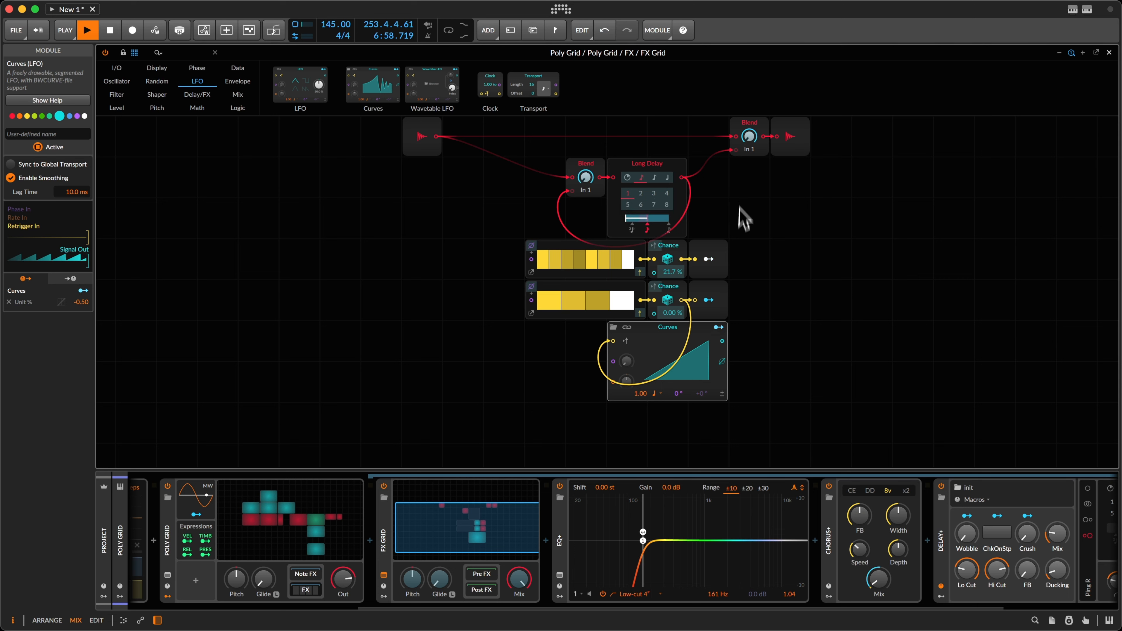
{"action": "left_click", "coordinate": [718, 327]}
{"action": "left_click", "coordinate": [718, 329]}
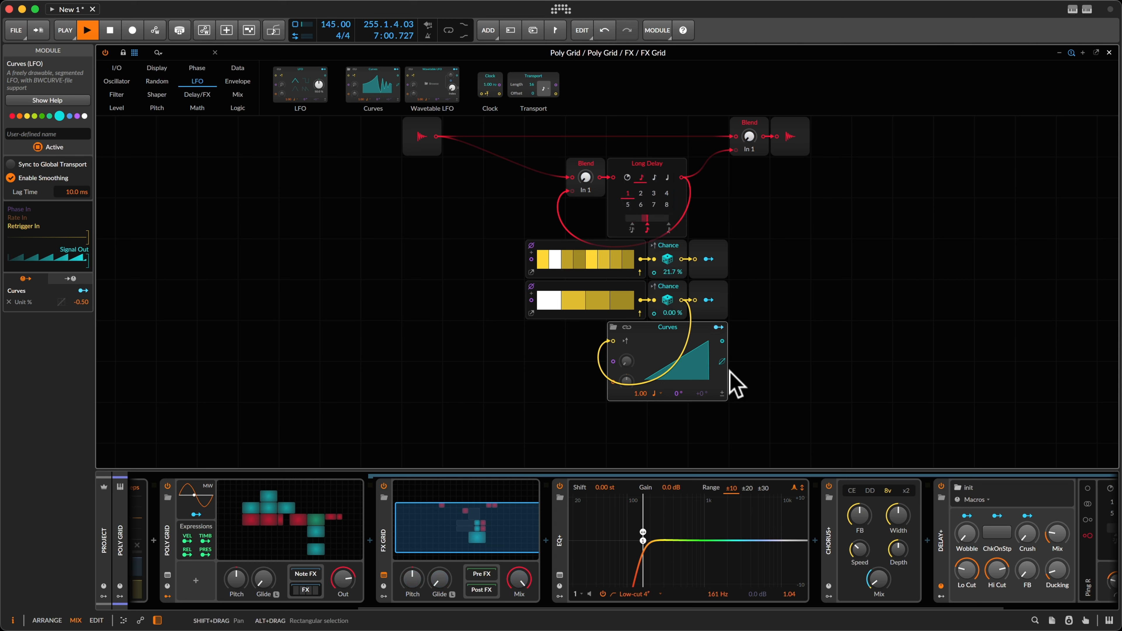
Disable smoothing on Curves and reposition the module beneath the second Chance and Modulator Out
{"action": "left_click_drag", "start_coordinate": [610, 349], "coordinate": [734, 306]}
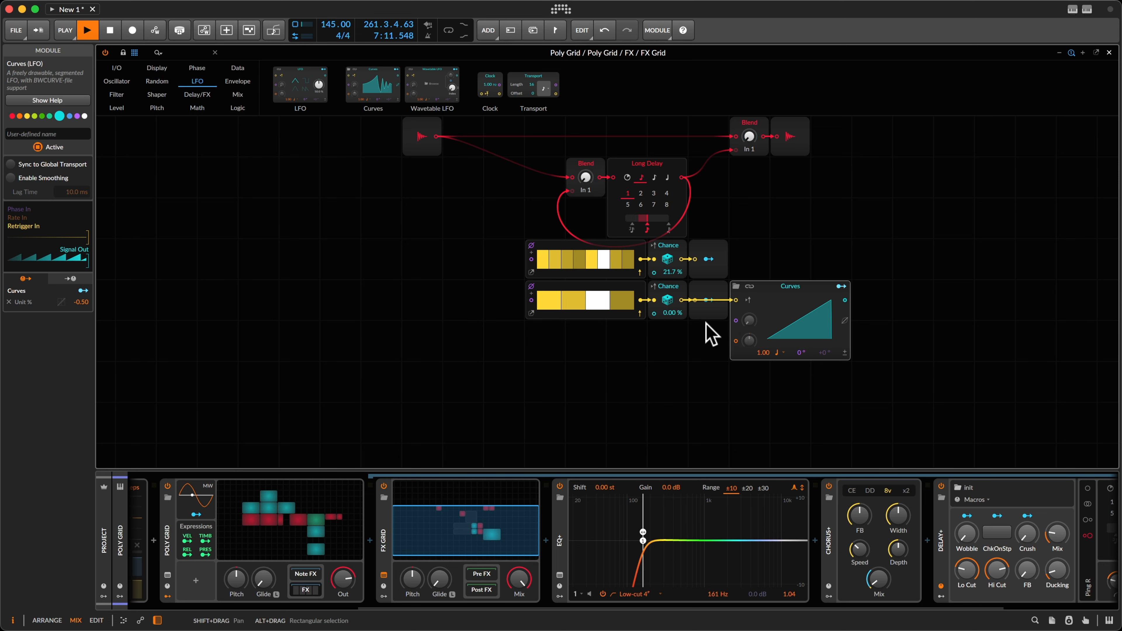
{"action": "left_click", "coordinate": [721, 292]}
{"action": "left_click_drag", "start_coordinate": [719, 285], "coordinate": [718, 286]}
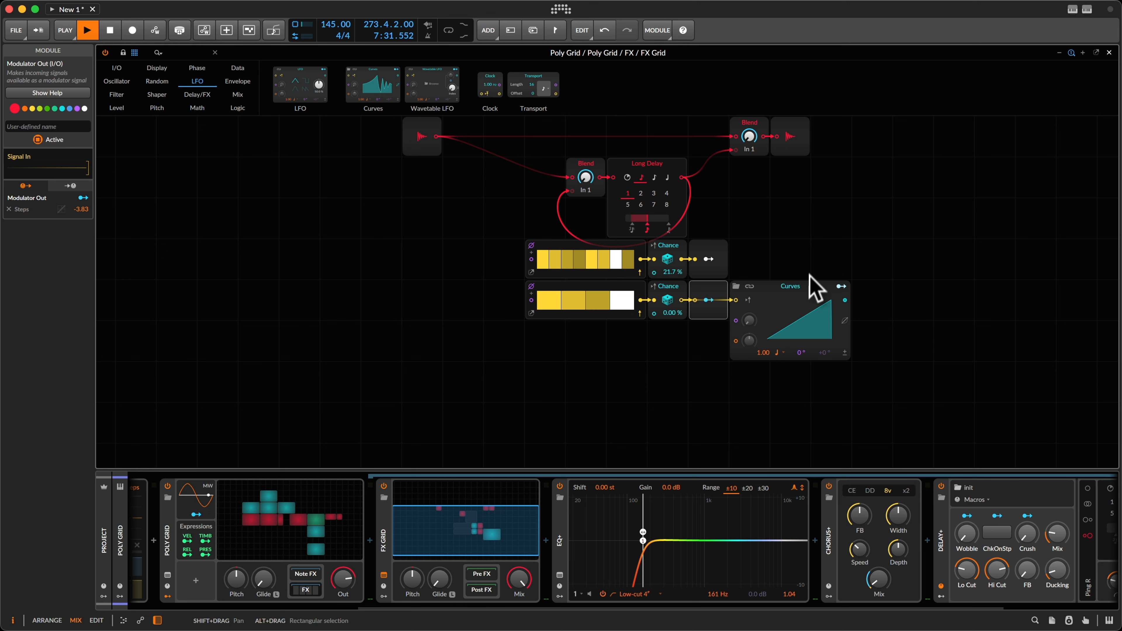
{"action": "left_click", "coordinate": [797, 292]}
{"action": "left_click_drag", "start_coordinate": [801, 303], "coordinate": [719, 344]}
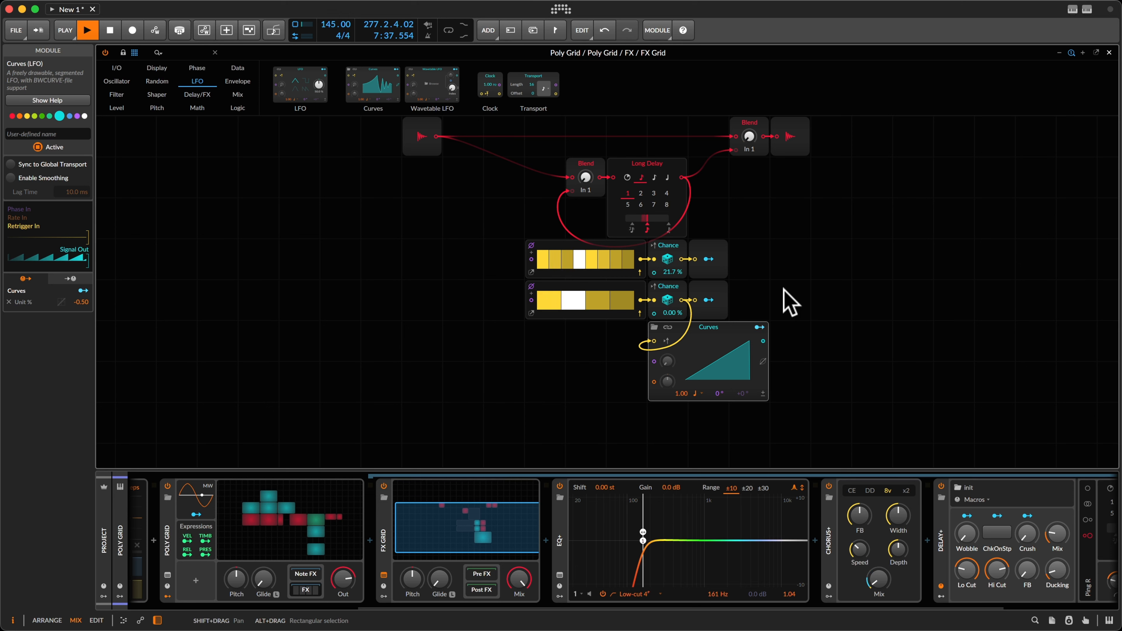
Add a Select In module from the Mix category to the right of Curves
{"action": "left_click", "coordinate": [784, 343]}
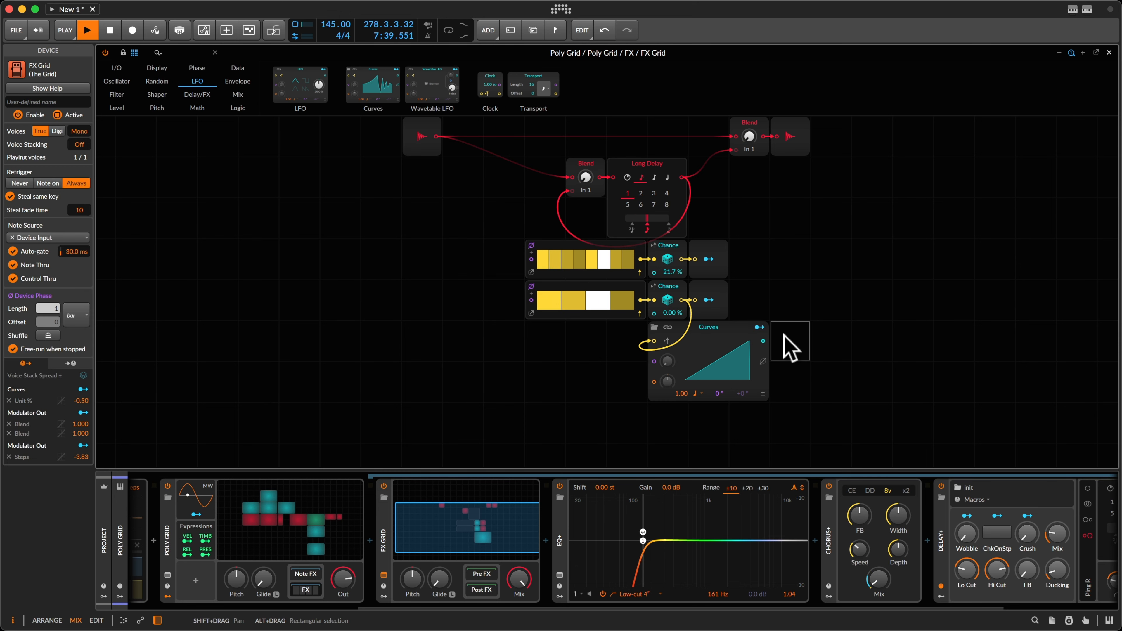
{"action": "left_click", "coordinate": [238, 107]}
{"action": "left_click", "coordinate": [198, 95]}
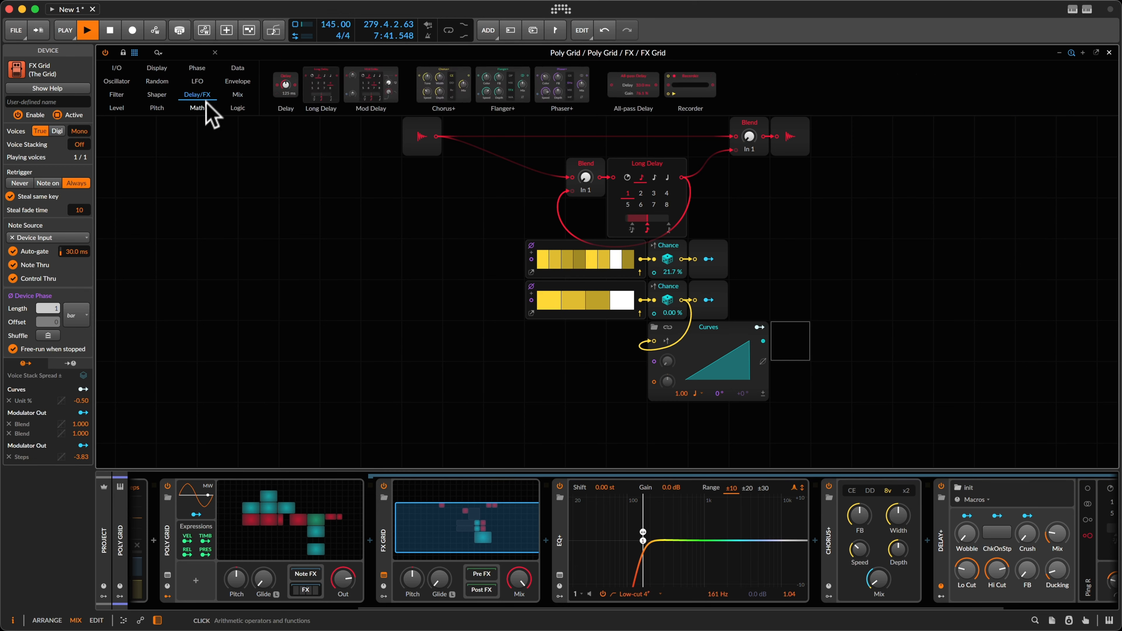
{"action": "left_click", "coordinate": [202, 109]}
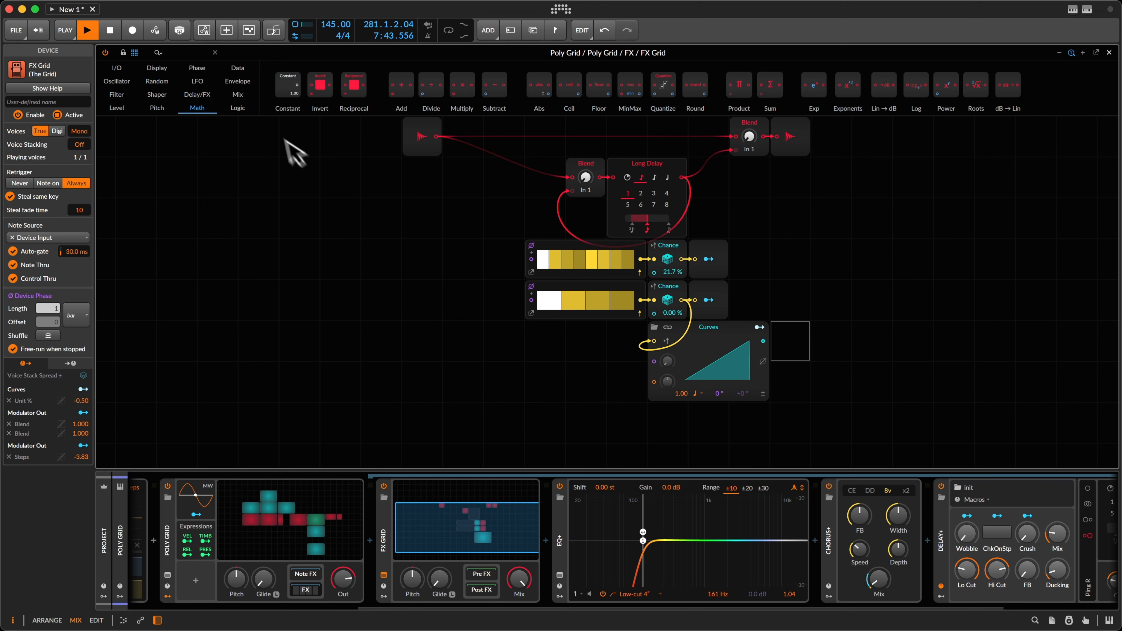
{"action": "left_click", "coordinate": [237, 109]}
{"action": "left_click", "coordinate": [238, 95]}
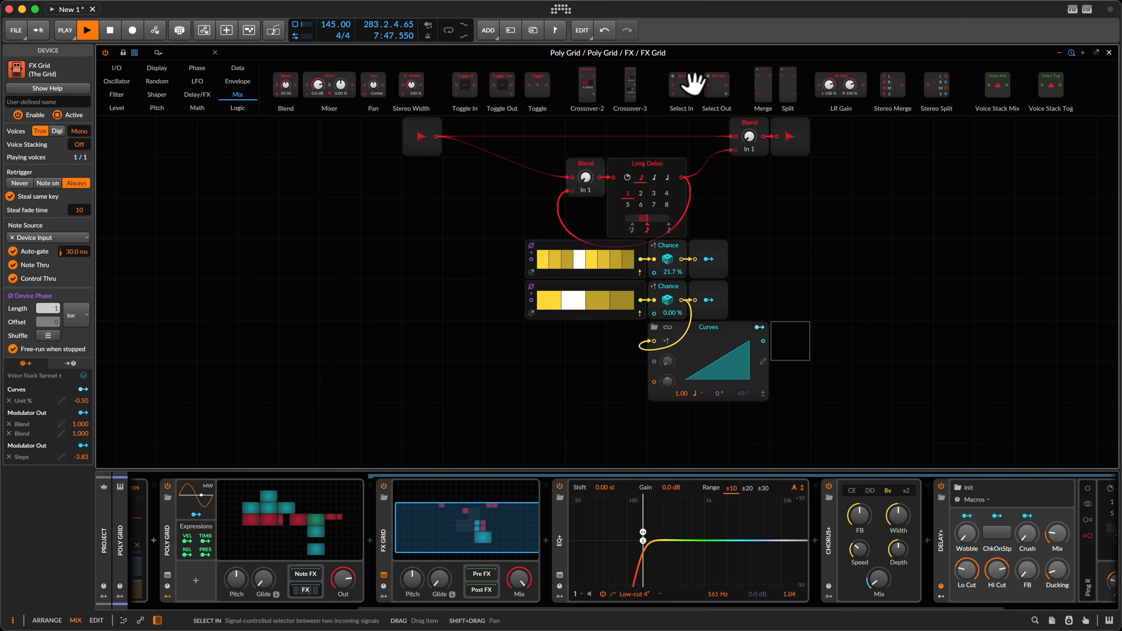
{"action": "left_click_drag", "start_coordinate": [687, 82], "coordinate": [832, 352]}
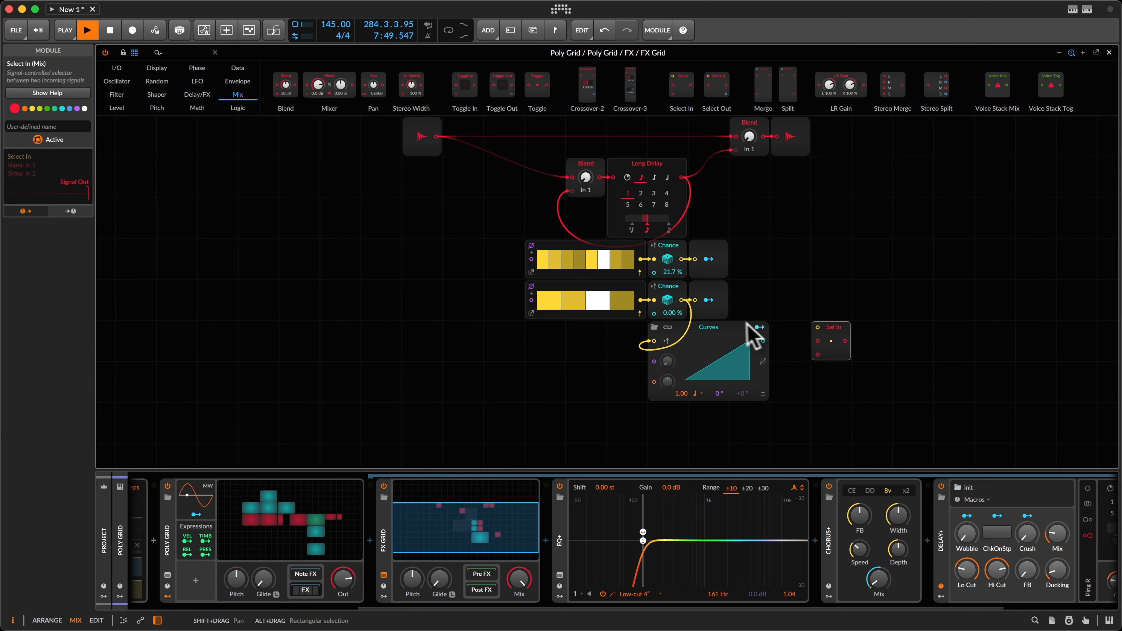
Set the second Chance to 48.0 % and wire its output to Select In's selector and the Curves output to Signal In 2
{"action": "left_click_drag", "start_coordinate": [706, 322], "coordinate": [817, 327]}
{"action": "left_click_drag", "start_coordinate": [671, 327], "coordinate": [671, 307]}
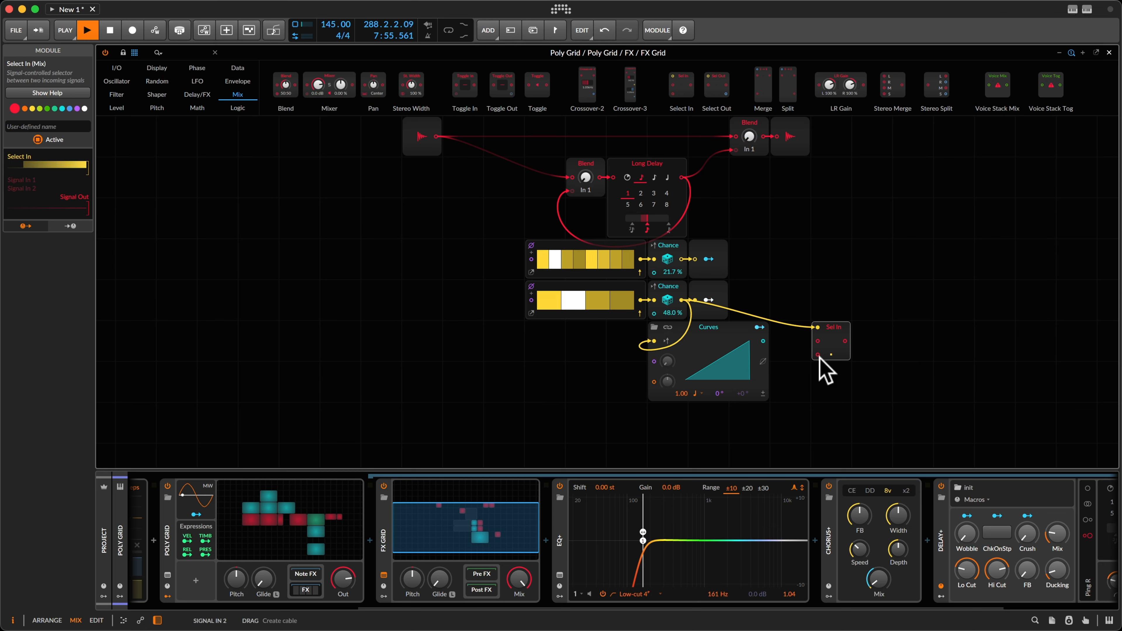
{"action": "left_click_drag", "start_coordinate": [817, 354], "coordinate": [760, 354]}
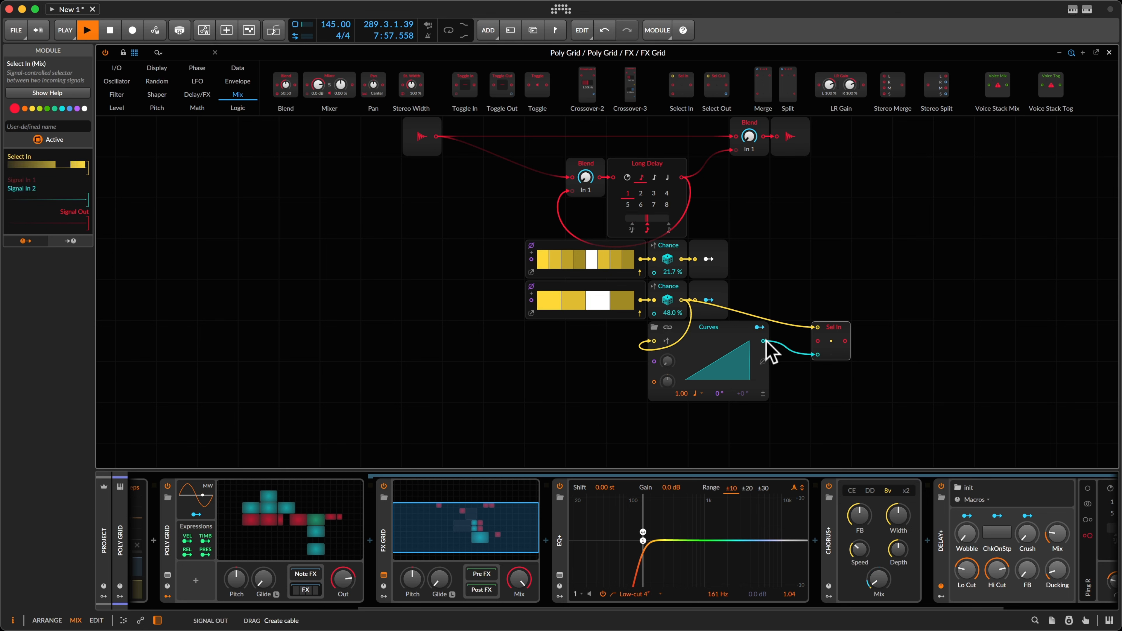
Add a Modulator Out fed by Select In and use it to modulate the Long Delay's unit scaler by -0.50
{"action": "right_click", "coordinate": [880, 337]}
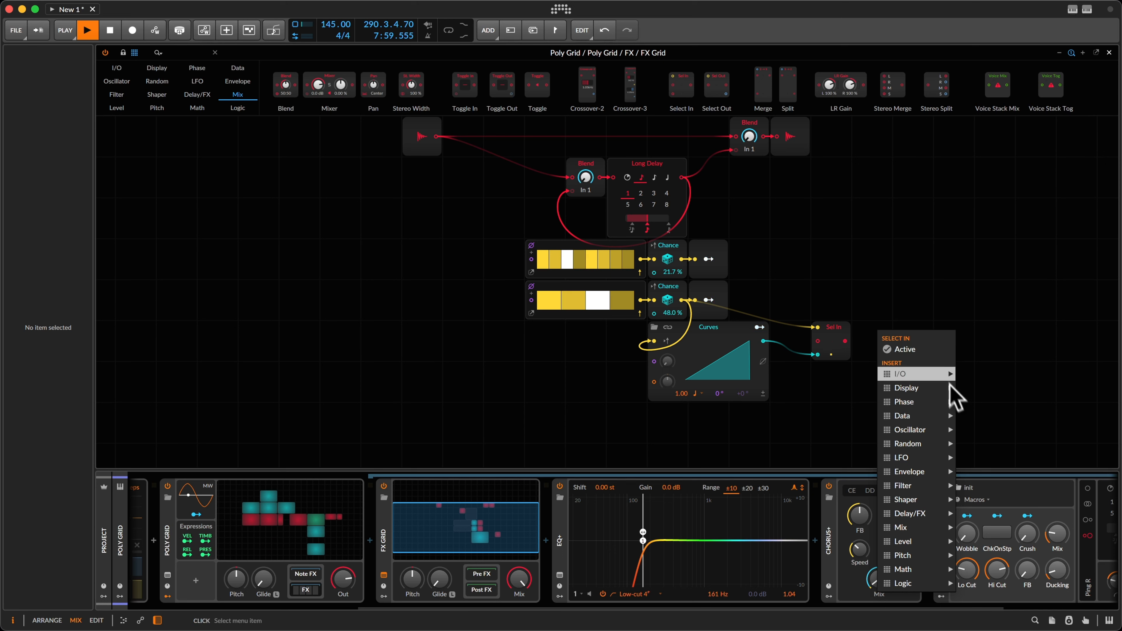
{"action": "mouse_move", "coordinate": [941, 374]}
{"action": "left_click", "coordinate": [994, 630]}
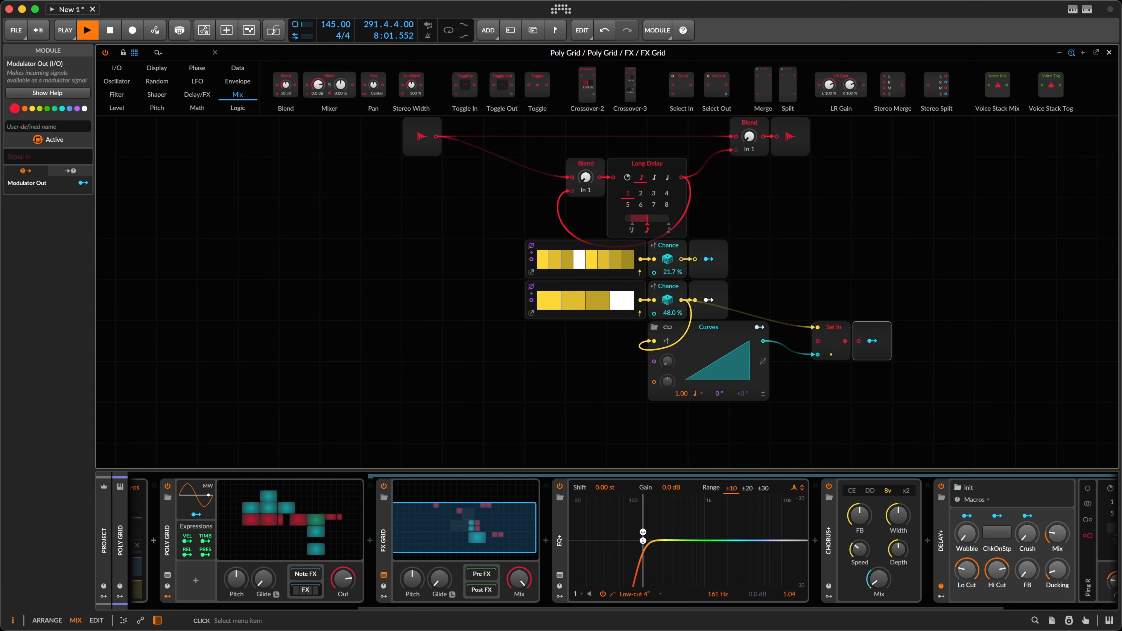
{"action": "left_click_drag", "start_coordinate": [845, 342], "coordinate": [858, 342]}
{"action": "left_click", "coordinate": [873, 342]}
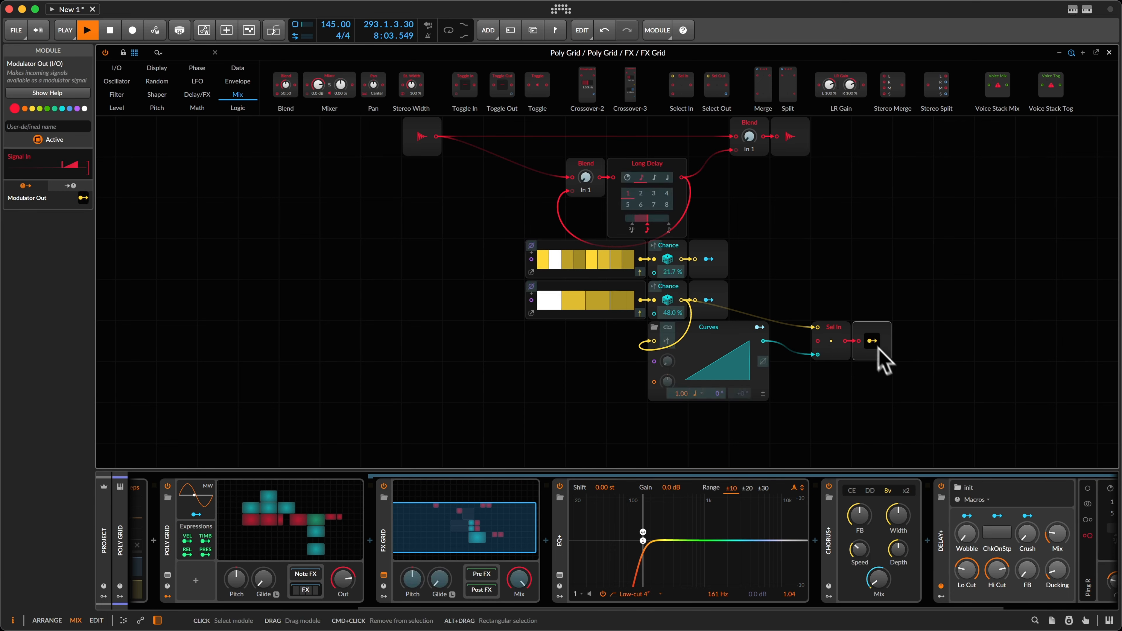
{"action": "left_click_drag", "start_coordinate": [646, 218], "coordinate": [643, 220]}
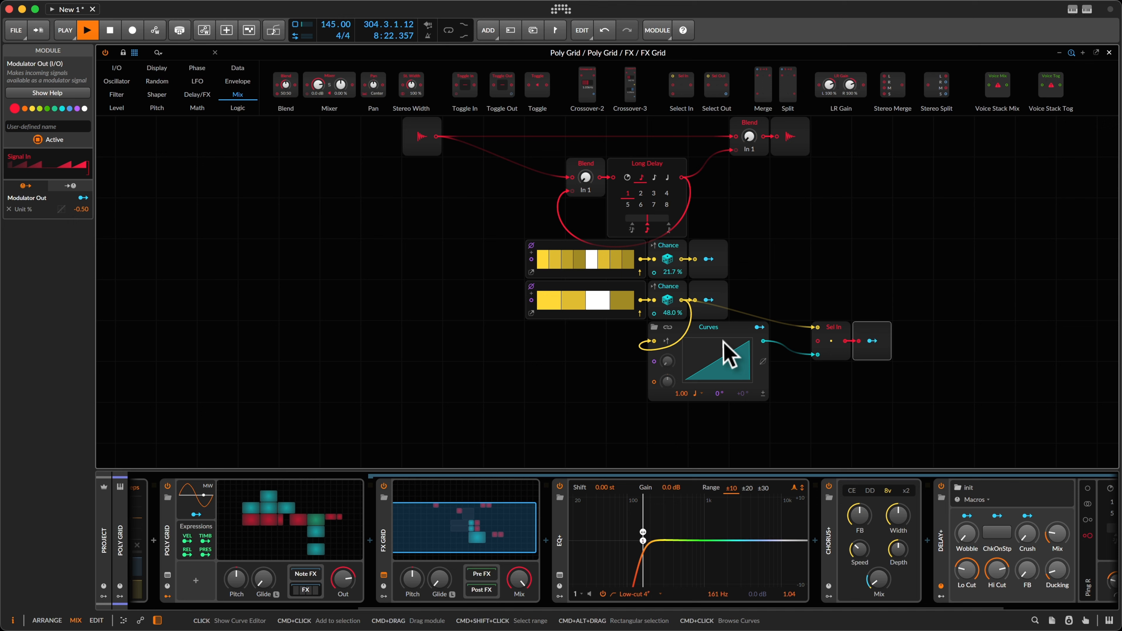
Audition the second Chance at 100 % and 5.14 %, then settle on 19.4 % and select the Long Delay
{"action": "left_click_drag", "start_coordinate": [671, 310], "coordinate": [677, 318]}
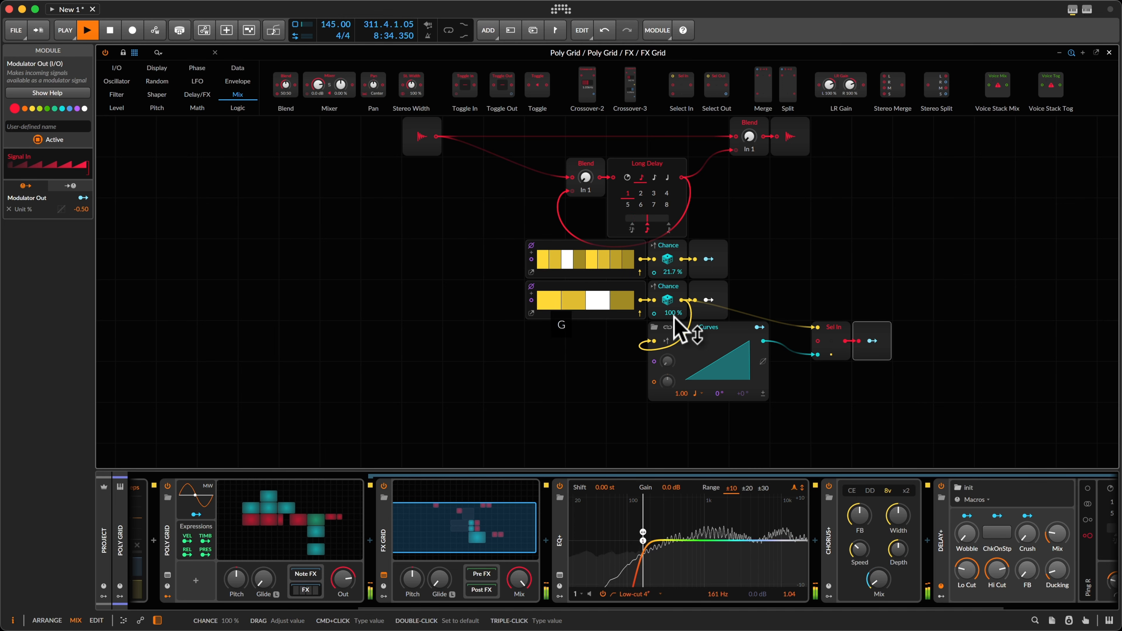
{"action": "left_click_drag", "start_coordinate": [679, 326], "coordinate": [681, 327]}
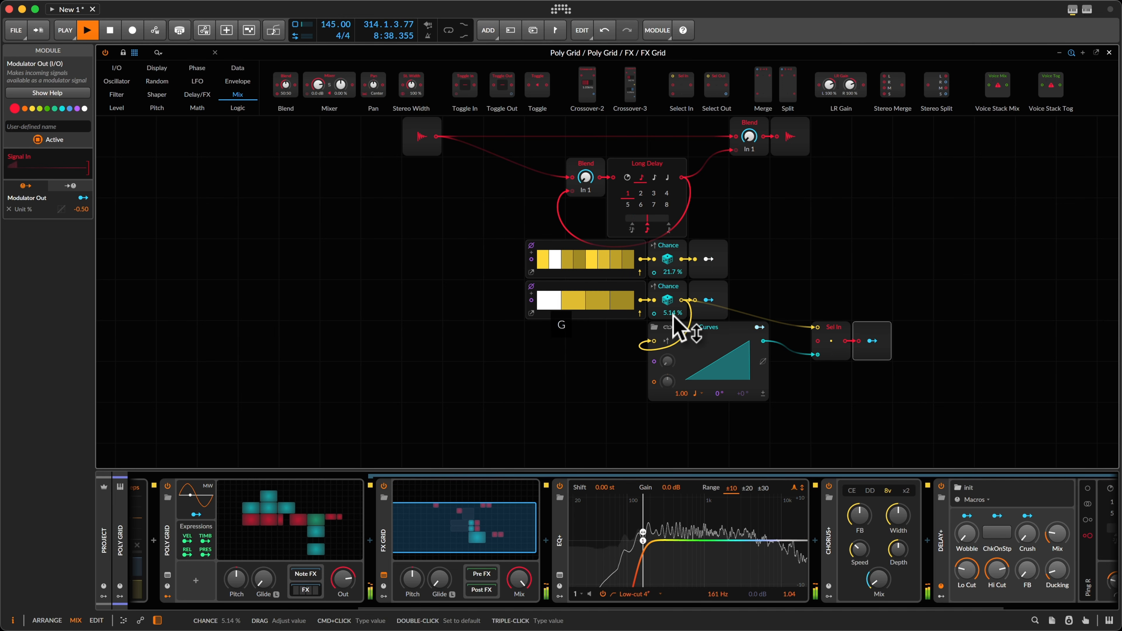
{"action": "left_click_drag", "start_coordinate": [672, 313], "coordinate": [672, 311]}
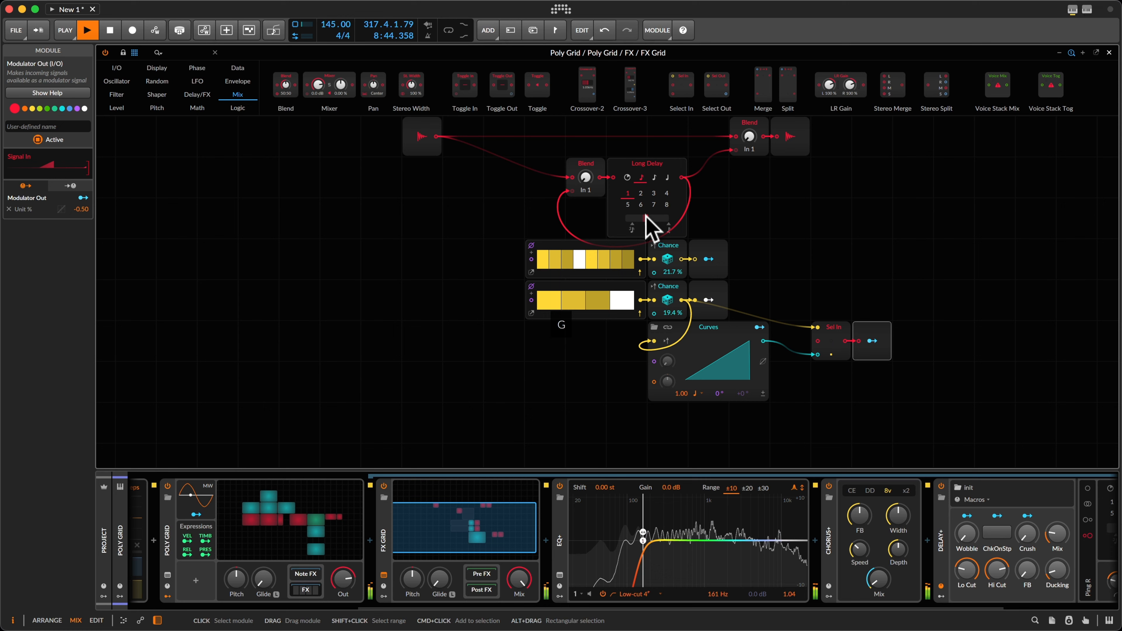
{"action": "mouse_move", "coordinate": [651, 225]}
{"action": "left_mouse_down"}
{"action": "mouse_move", "coordinate": [662, 228]}
{"action": "mouse_move", "coordinate": [647, 219]}
{"action": "left_mouse_up"}
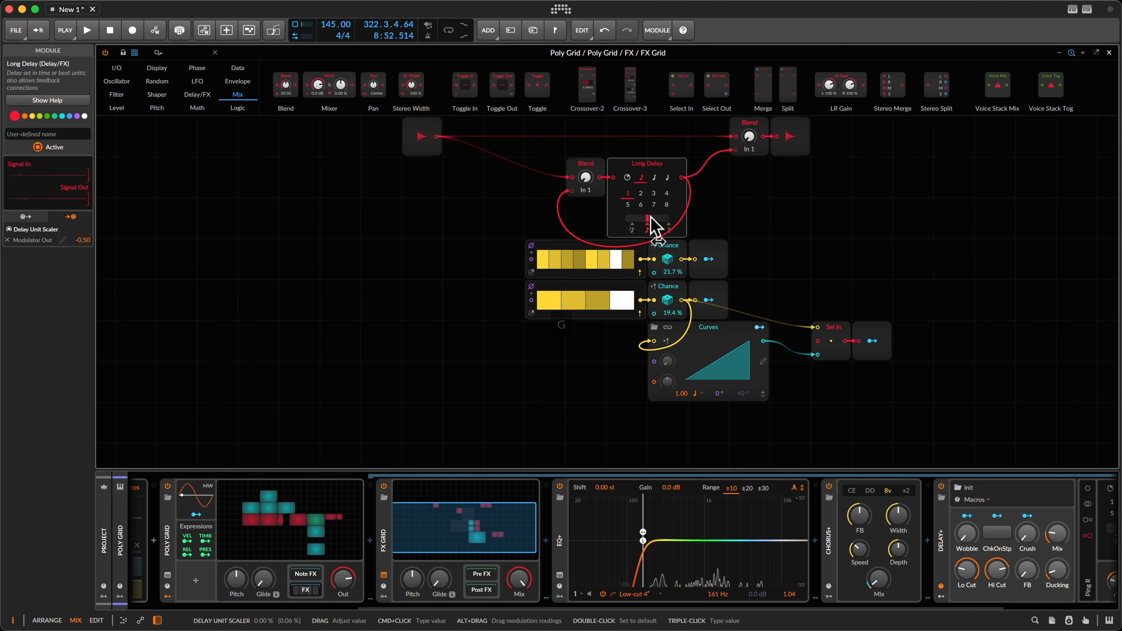
Shift Select In and its Modulator Out one grid slot right and add a Ø Reverse fed by Curves beside the Curves module
{"action": "left_click", "coordinate": [837, 334], "text": "super"}
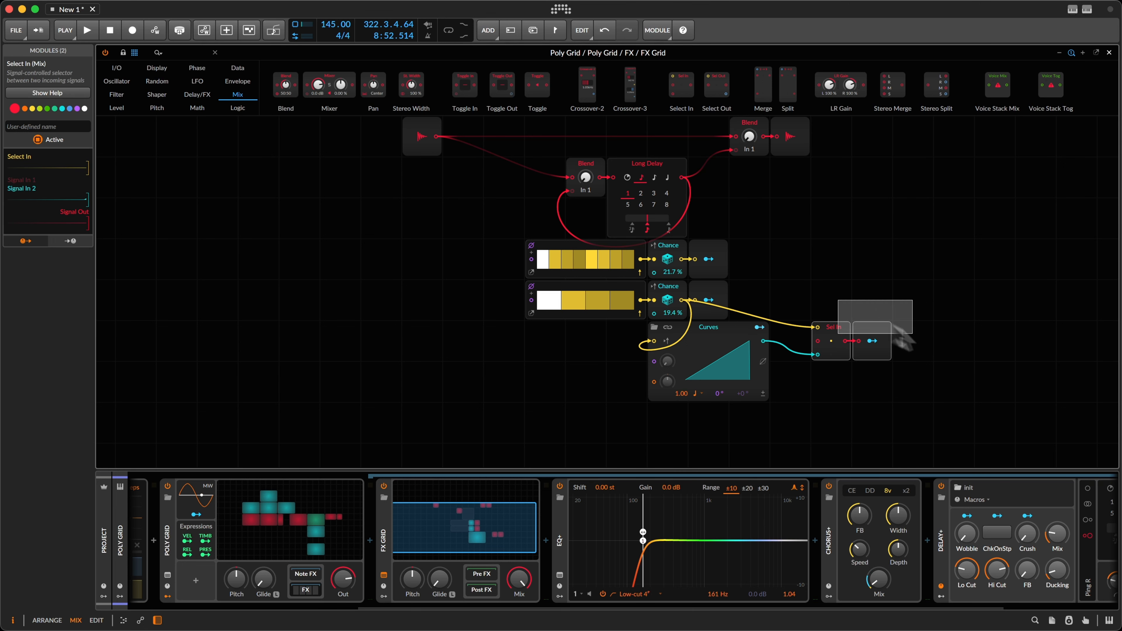
{"action": "left_click_drag", "start_coordinate": [838, 335], "coordinate": [865, 338]}
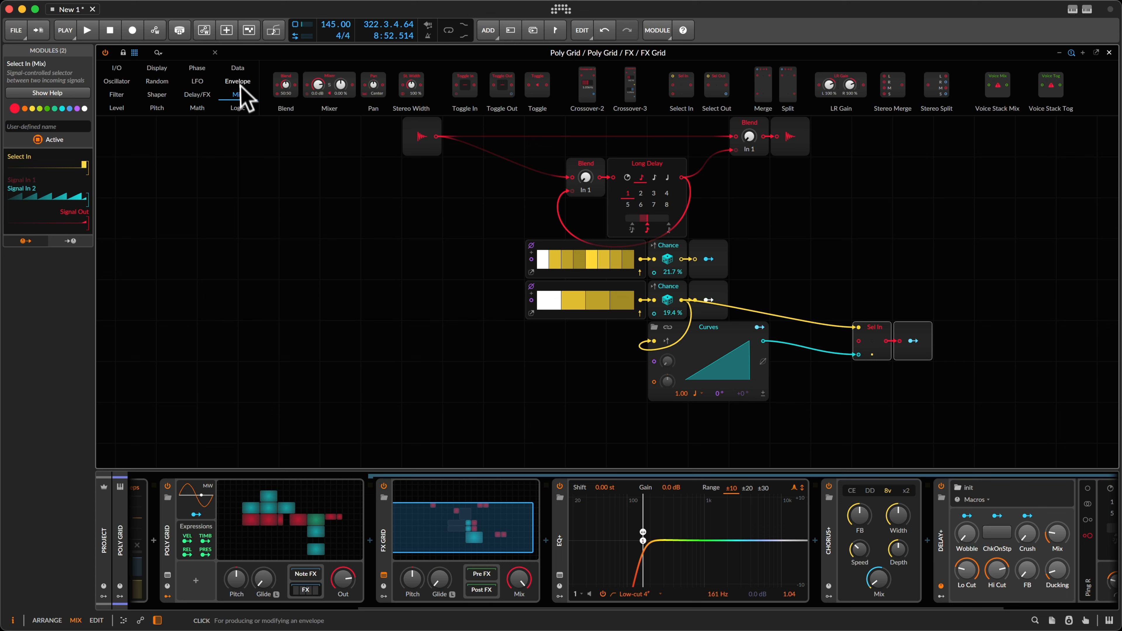
{"action": "left_click", "coordinate": [240, 69]}
{"action": "left_click", "coordinate": [191, 74]}
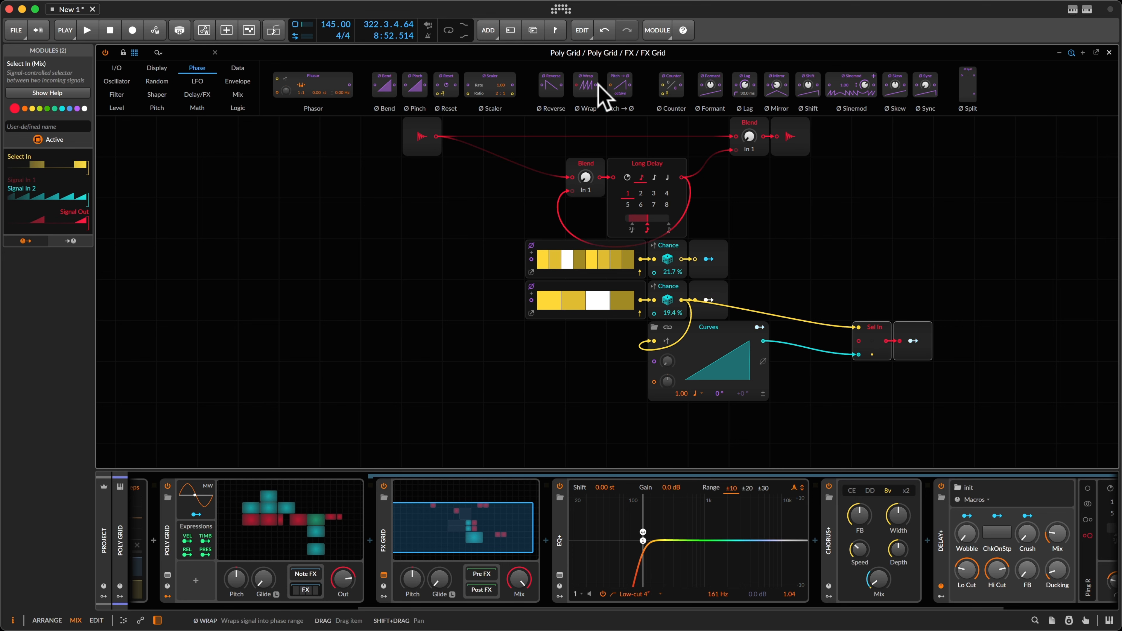
{"action": "left_click_drag", "start_coordinate": [554, 93], "coordinate": [807, 377]}
Duplicate Select In below itself and rewire the copy with Curves into Signal In 1, Ø Reverse into Signal In 2 and its selector unconnected
{"action": "left_click", "coordinate": [875, 338]}
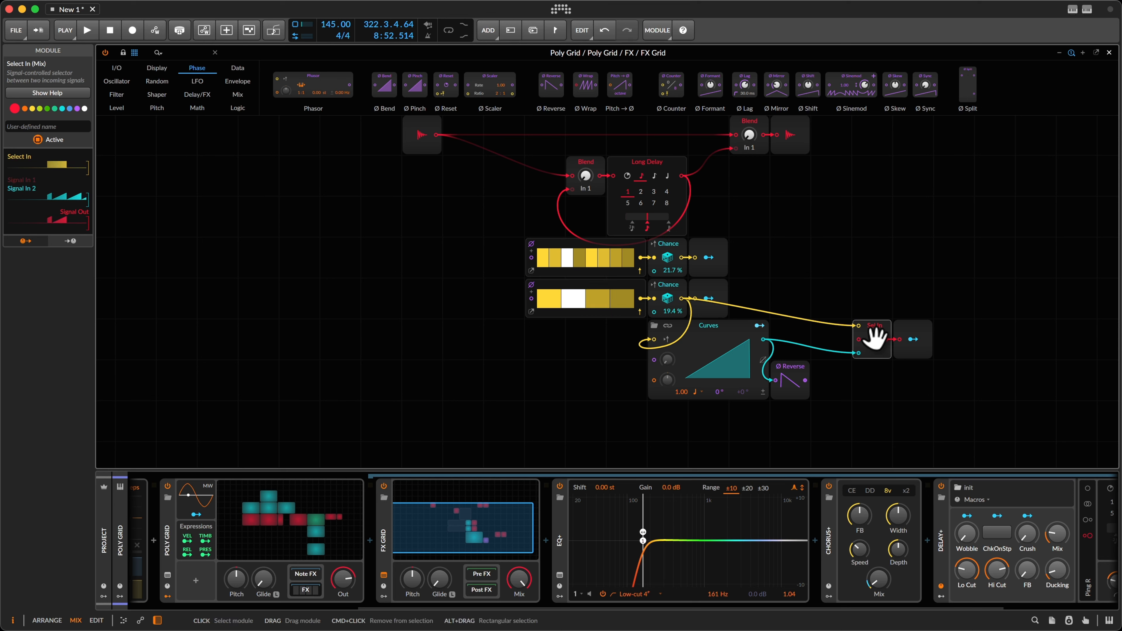
{"action": "key", "text": "super+d"}
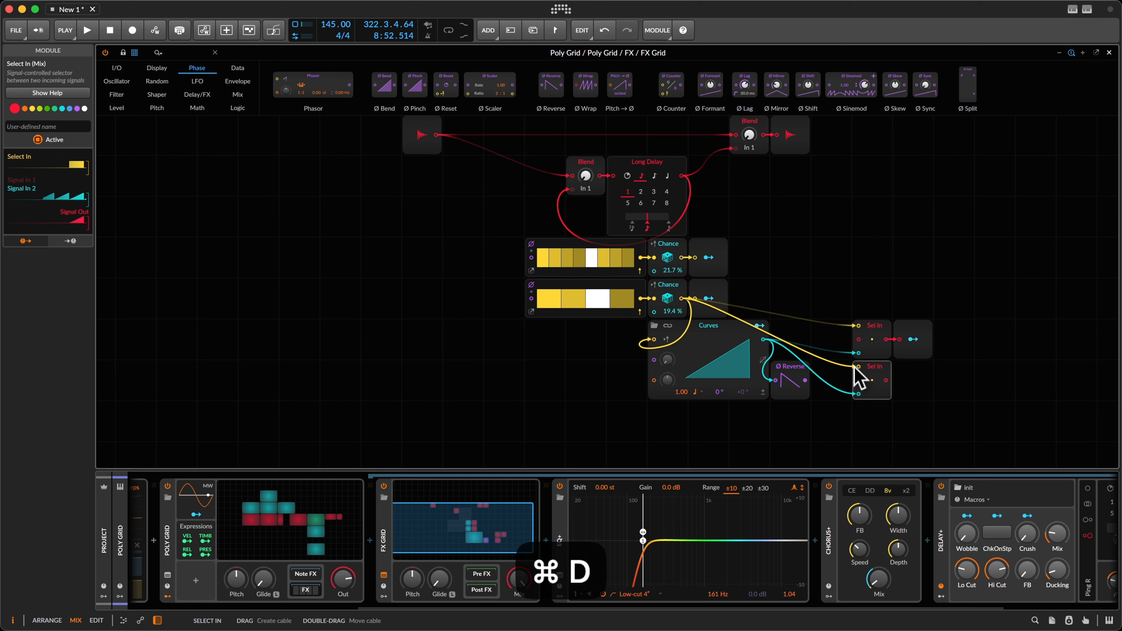
{"action": "double_click", "coordinate": [857, 395]}
{"action": "left_click_drag", "start_coordinate": [858, 379], "coordinate": [826, 356]}
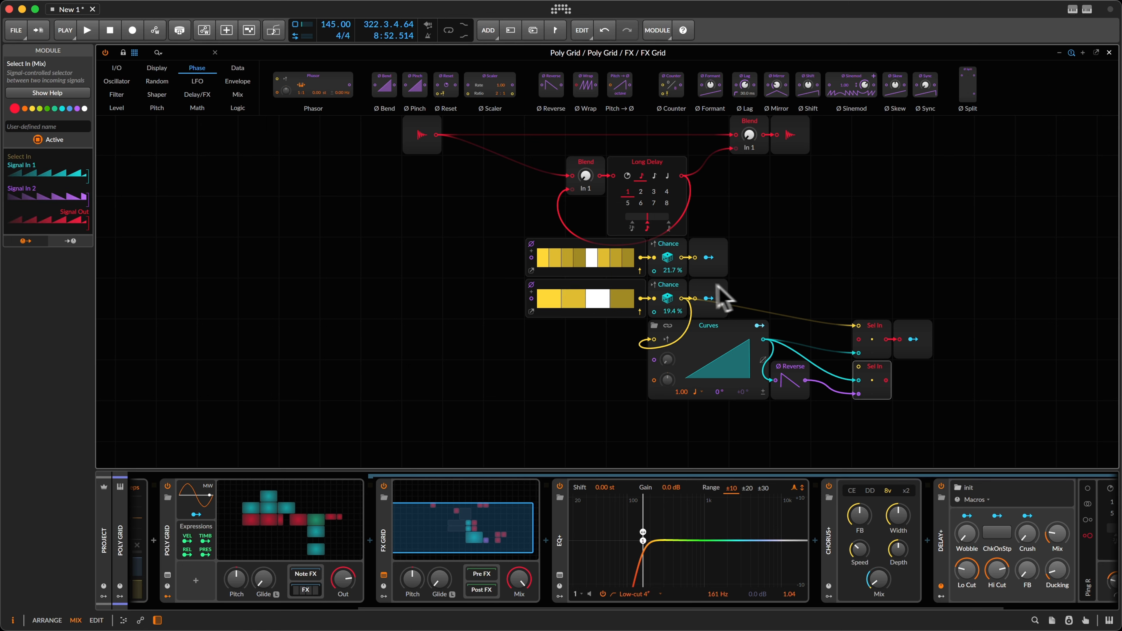
Duplicate the second Chance, place it between Ø Reverse and the lower Select In to feed its selector, and reset it to 50.0 %
{"action": "left_click", "coordinate": [668, 291]}
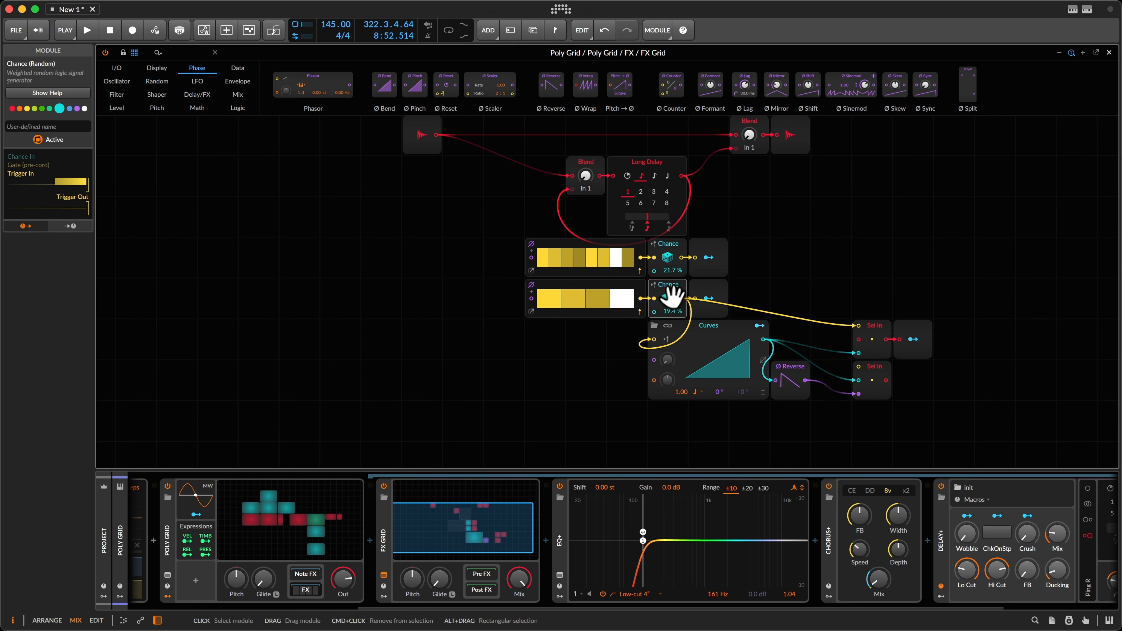
{"action": "key", "text": "super+d"}
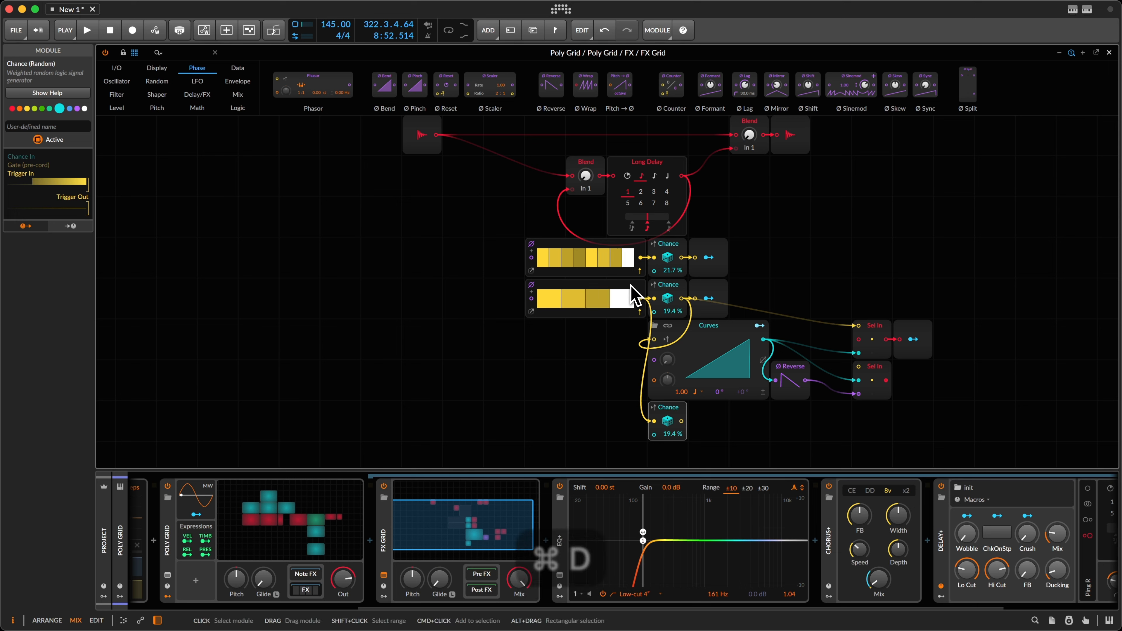
{"action": "left_click_drag", "start_coordinate": [669, 408], "coordinate": [835, 366]}
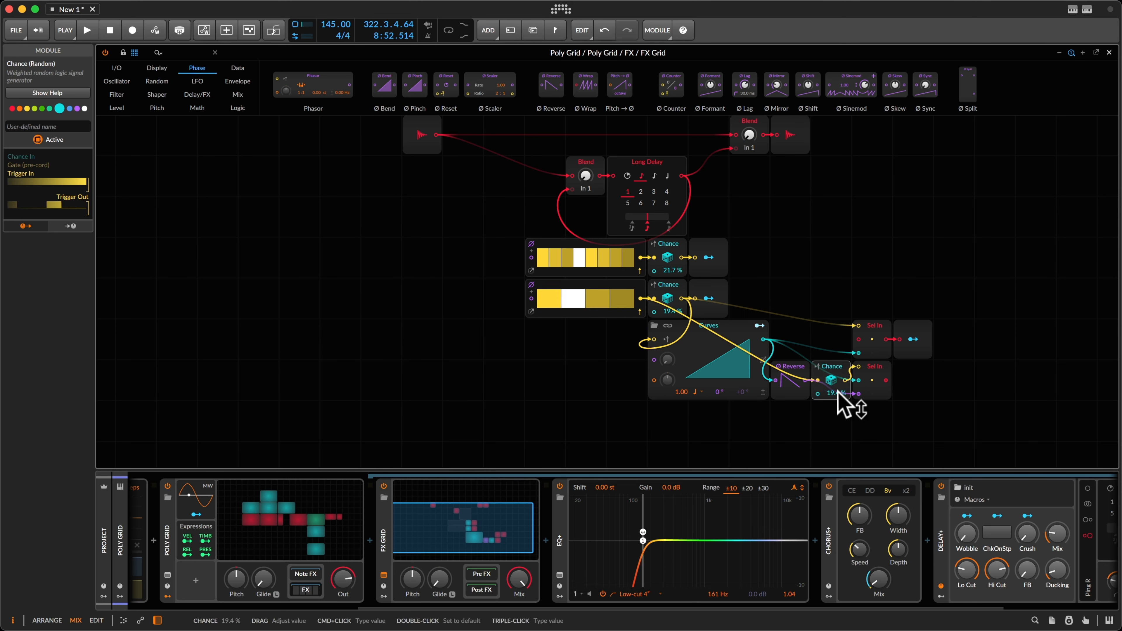
{"action": "double_click", "coordinate": [833, 392]}
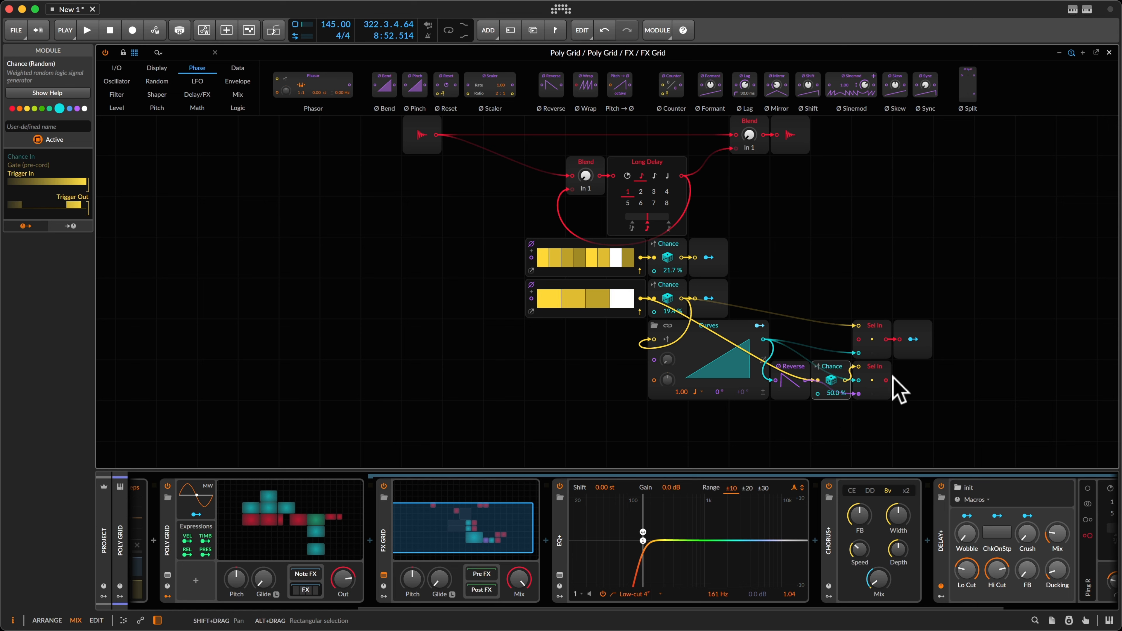
Replace the upper Select In's Curves feed with the lower Select In's output into Signal In 2, and reposition the upper pair nearer Curves
{"action": "left_click_drag", "start_coordinate": [851, 274], "coordinate": [861, 360]}
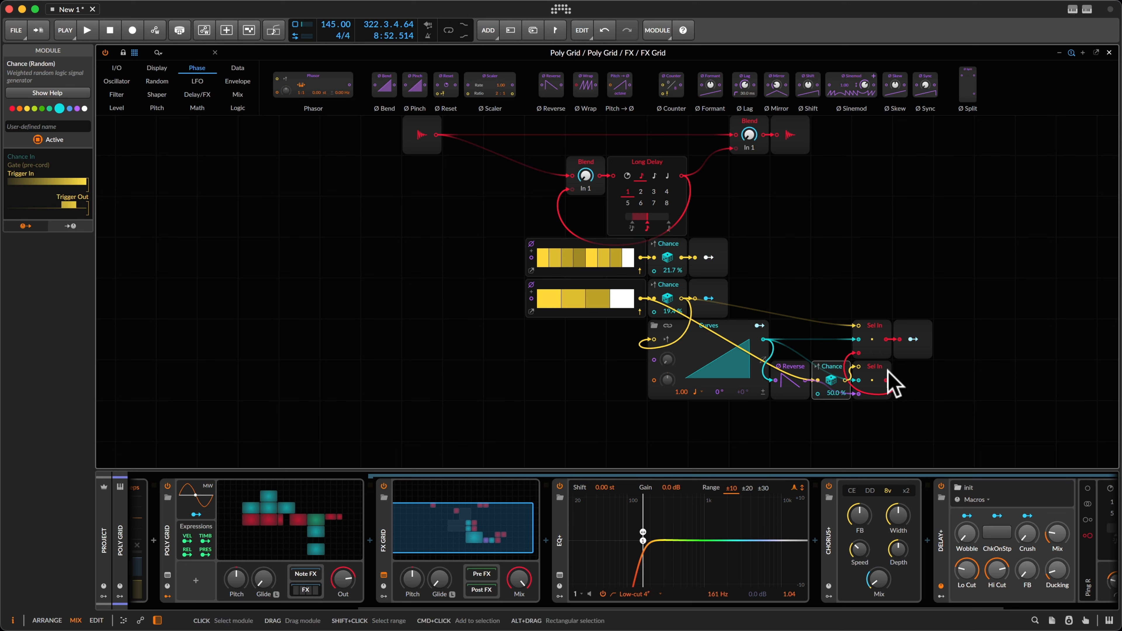
{"action": "left_click_drag", "start_coordinate": [872, 343], "coordinate": [914, 341]}
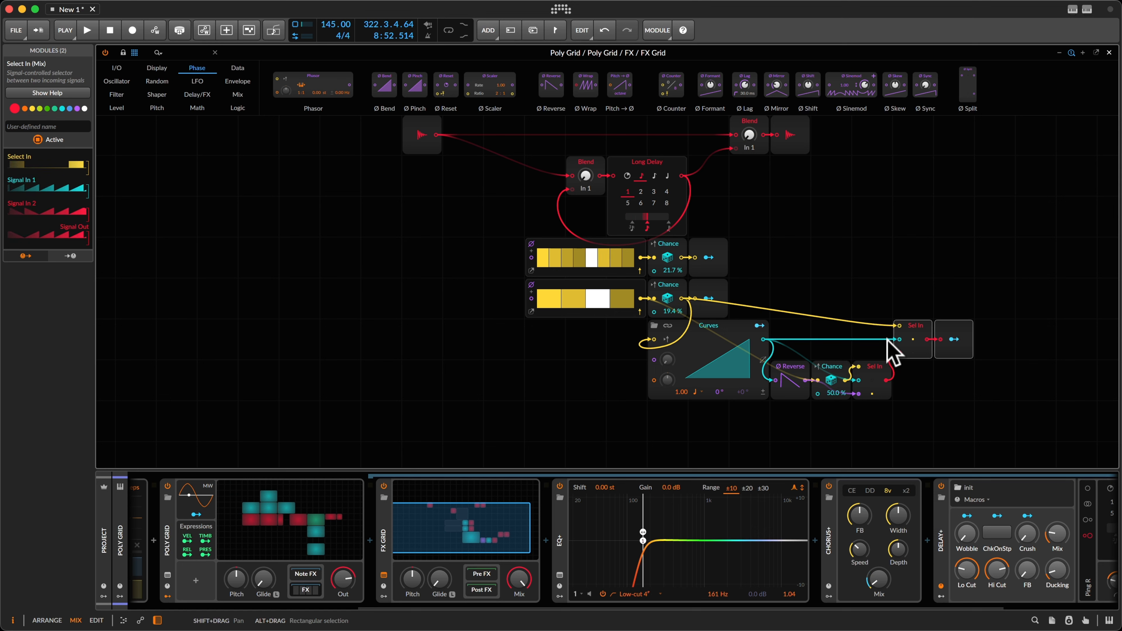
{"action": "double_click", "coordinate": [899, 339]}
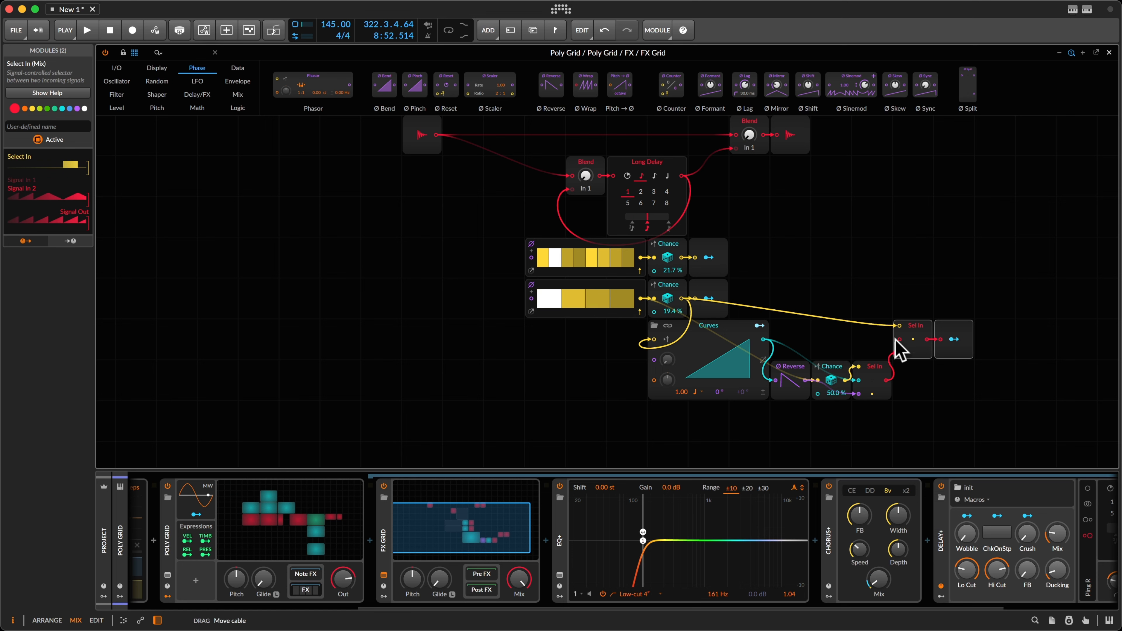
{"action": "left_click_drag", "start_coordinate": [907, 305], "coordinate": [848, 331]}
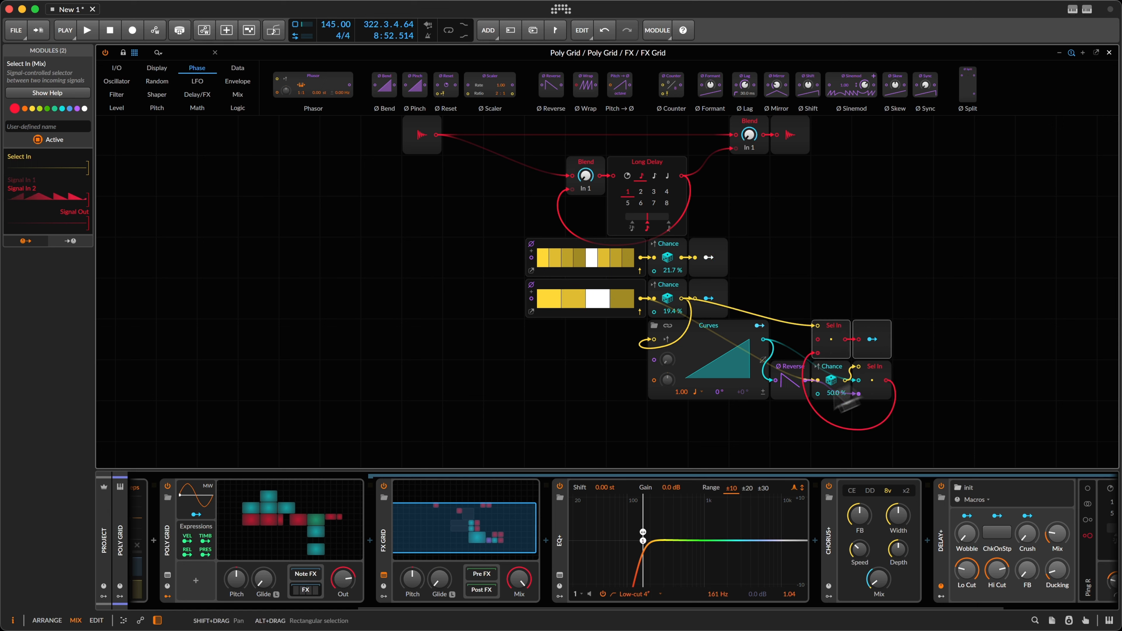
While playing the patch, adjust the first Chance to 15.4 % and the second Chance to 12.0 %
{"action": "key", "text": "g"}
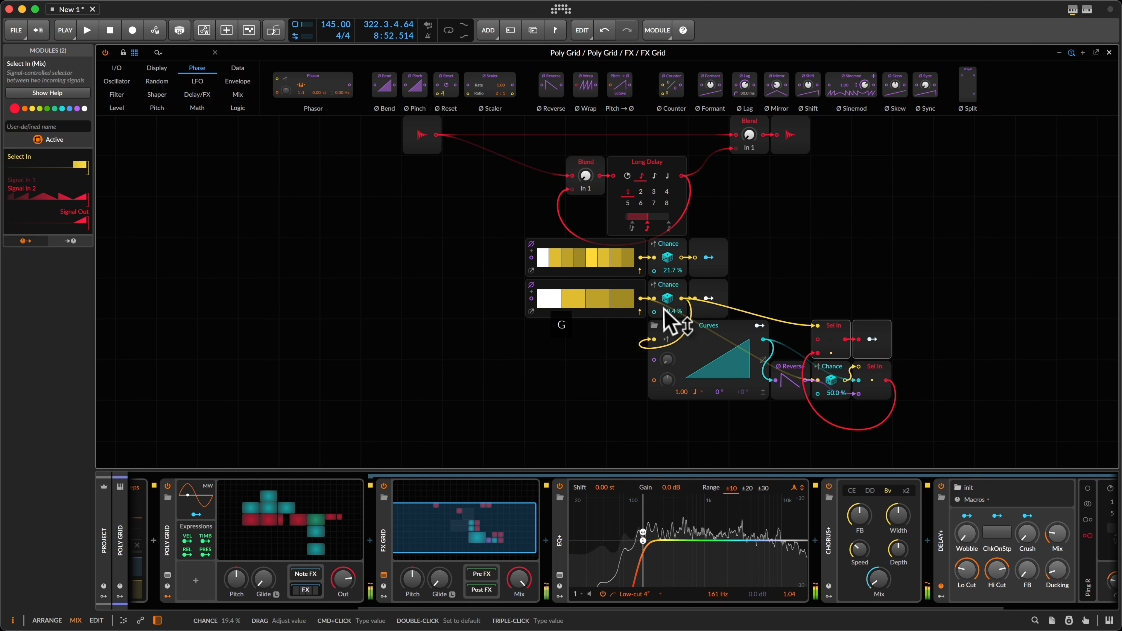
{"action": "left_click_drag", "start_coordinate": [666, 311], "coordinate": [666, 311]}
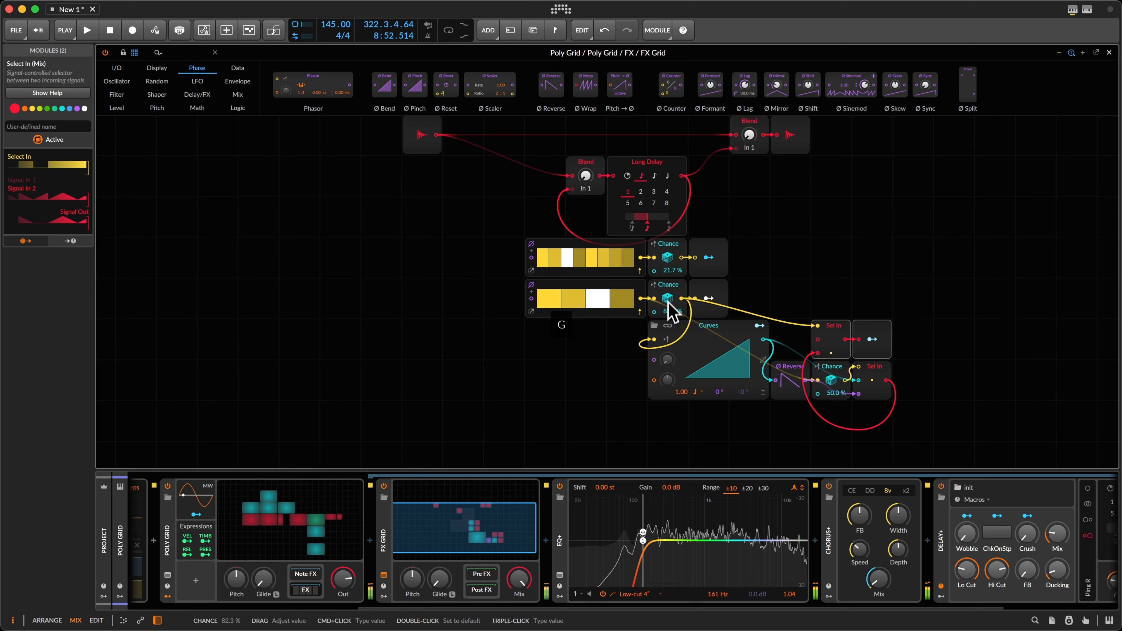
{"action": "left_click_drag", "start_coordinate": [670, 273], "coordinate": [668, 270]}
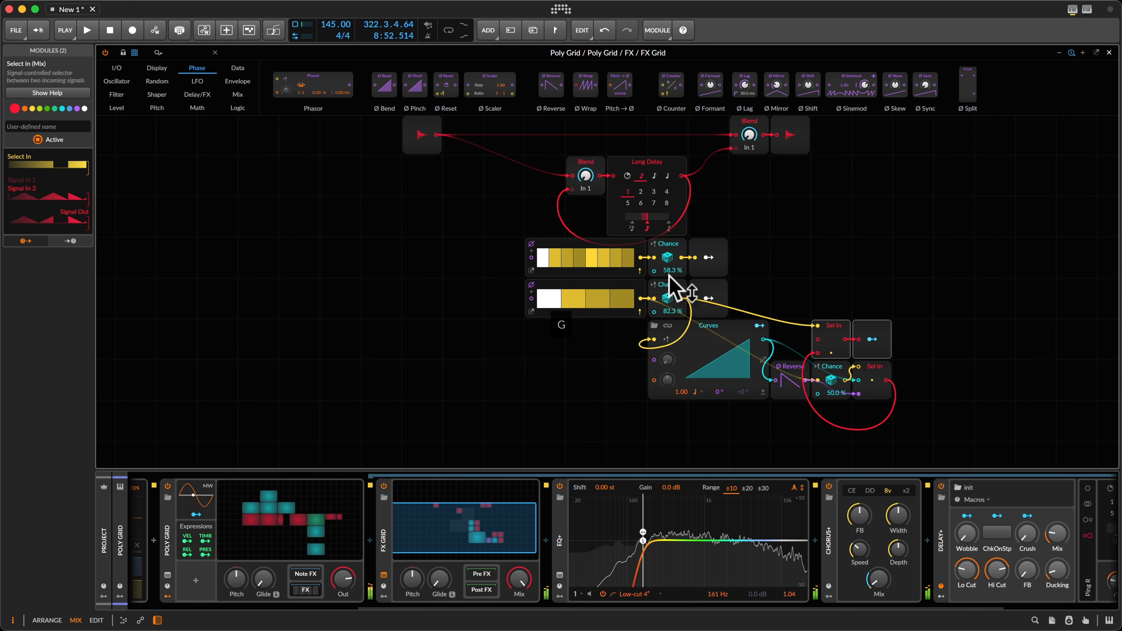
{"action": "left_click_drag", "start_coordinate": [668, 272], "coordinate": [669, 272]}
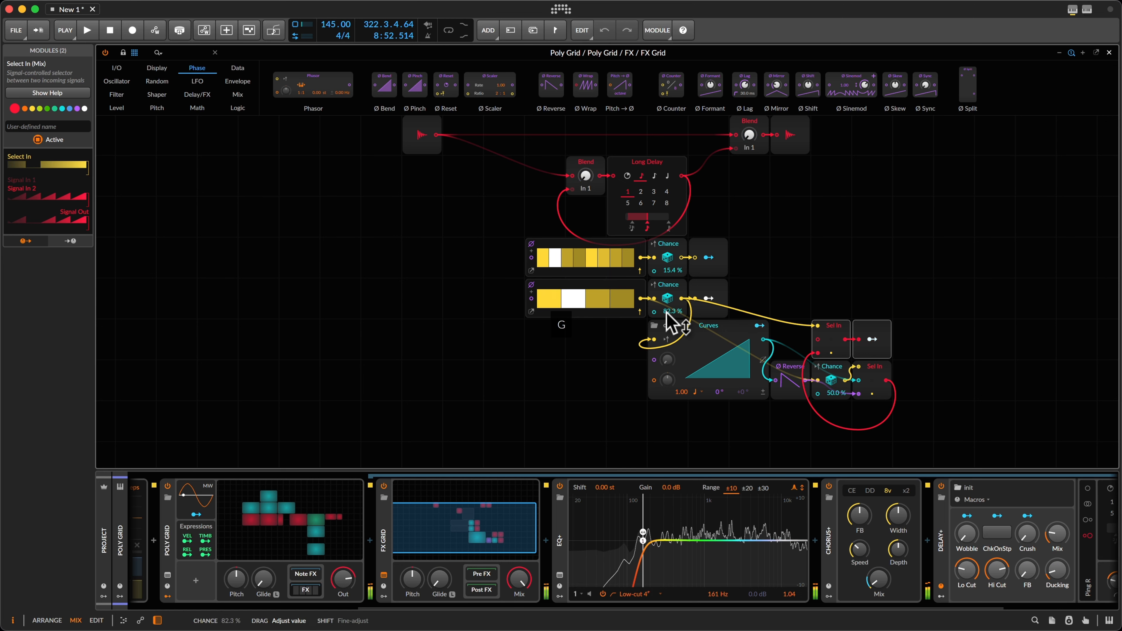
{"action": "left_click_drag", "start_coordinate": [666, 312], "coordinate": [666, 310]}
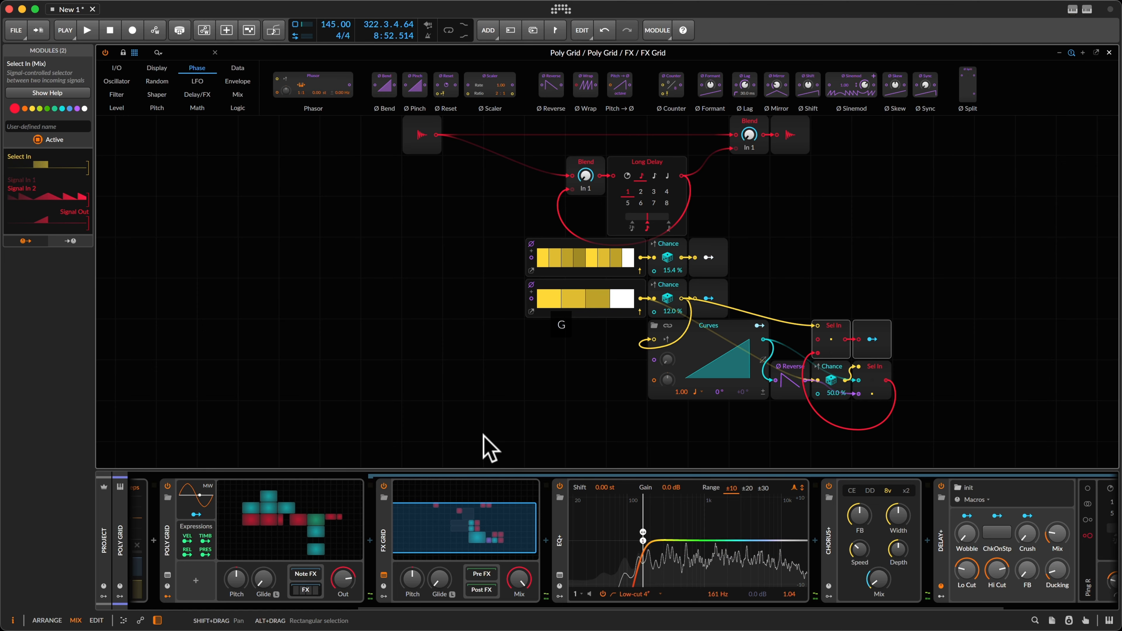
{"action": "key", "text": "alt+3"}
{"action": "key", "text": "alt+2"}
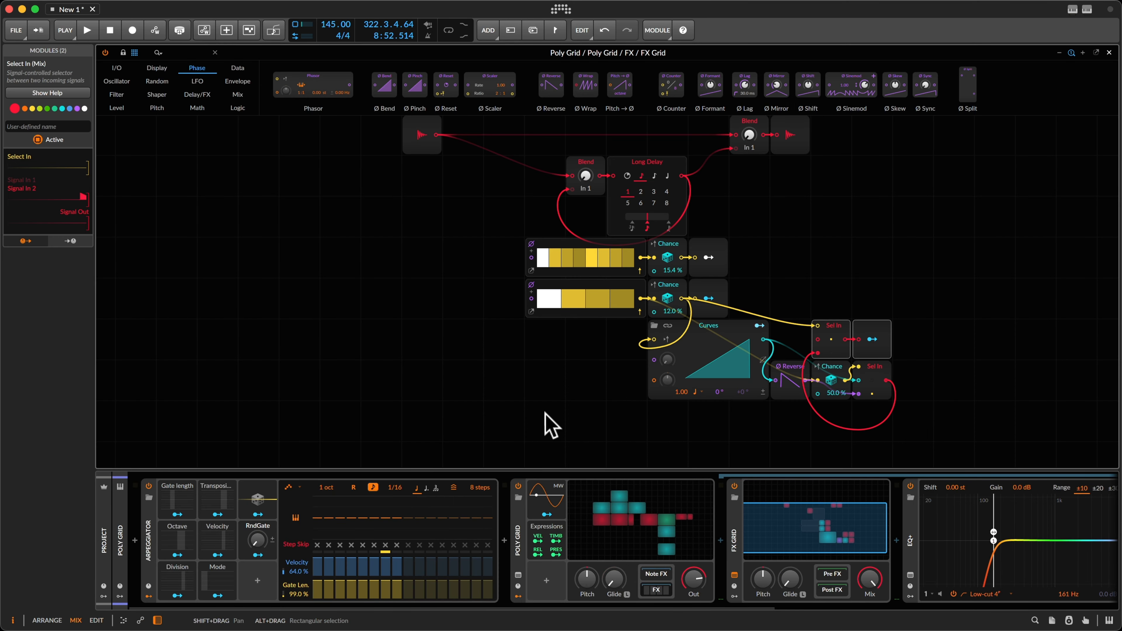
Close the FX Grid editor, launch Scene 1 with a held G note, and lower the Poly Grid track's volume to -7.9 dB
{"action": "key", "text": "Escape"}
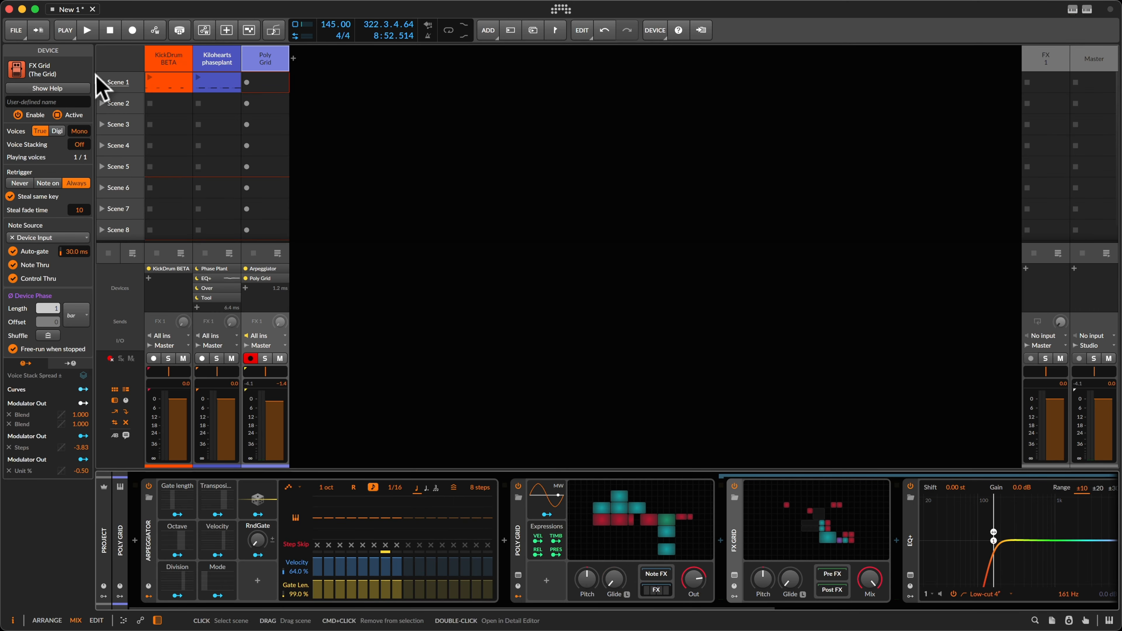
{"action": "left_click", "coordinate": [102, 82]}
{"action": "key", "text": "g"}
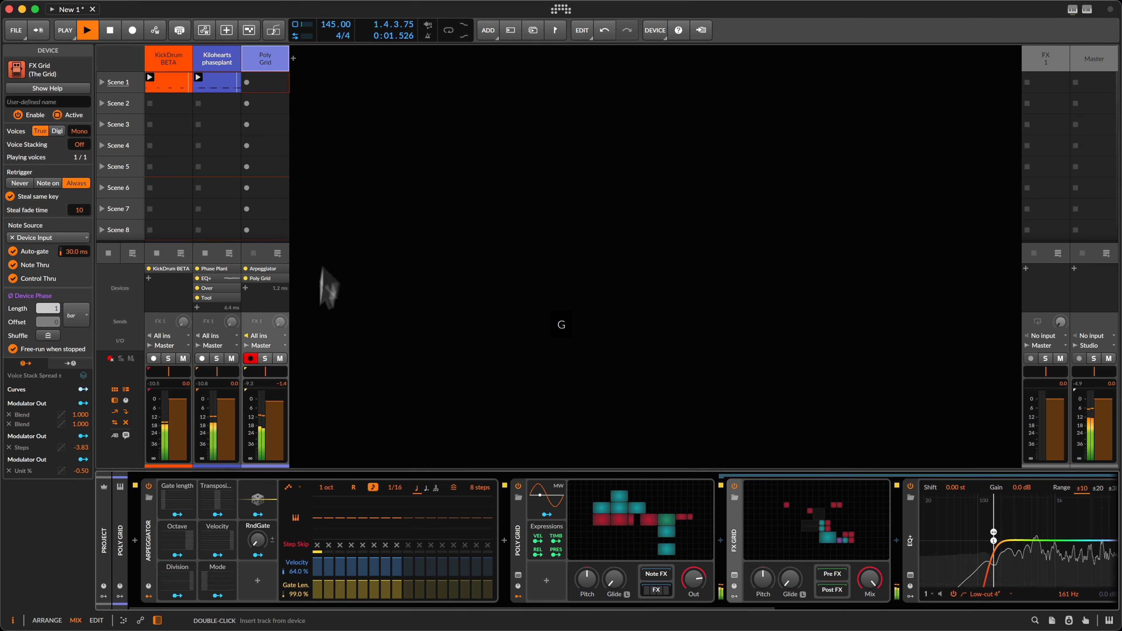
{"action": "left_click_drag", "start_coordinate": [272, 402], "coordinate": [271, 407]}
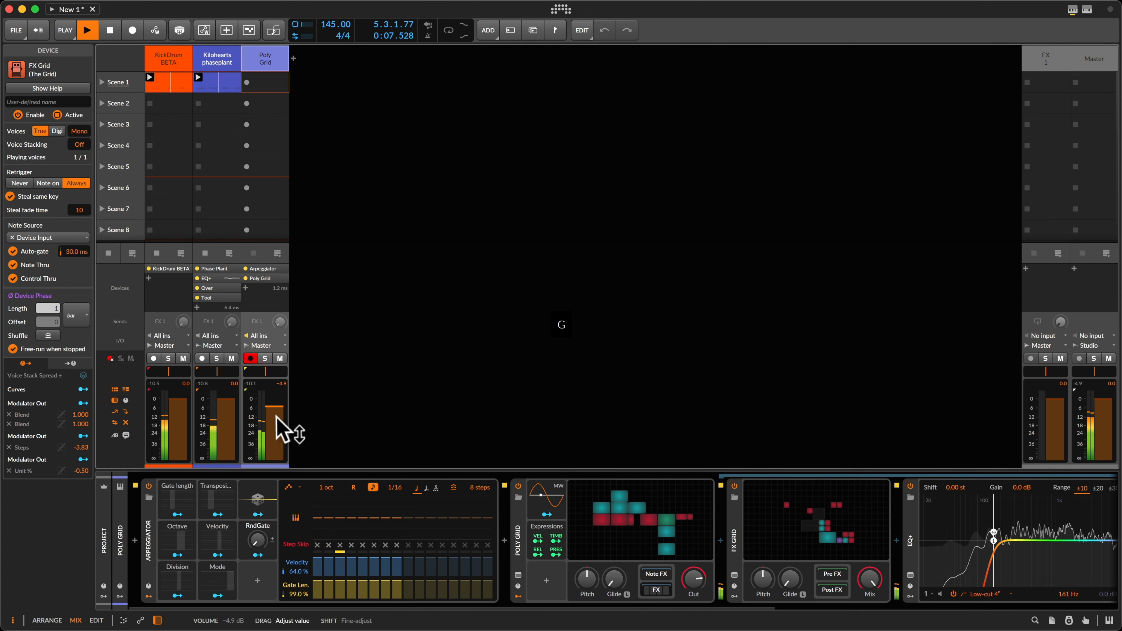
{"action": "scroll", "coordinate": [283, 431], "scroll_direction": "down", "scroll_amount": 3}
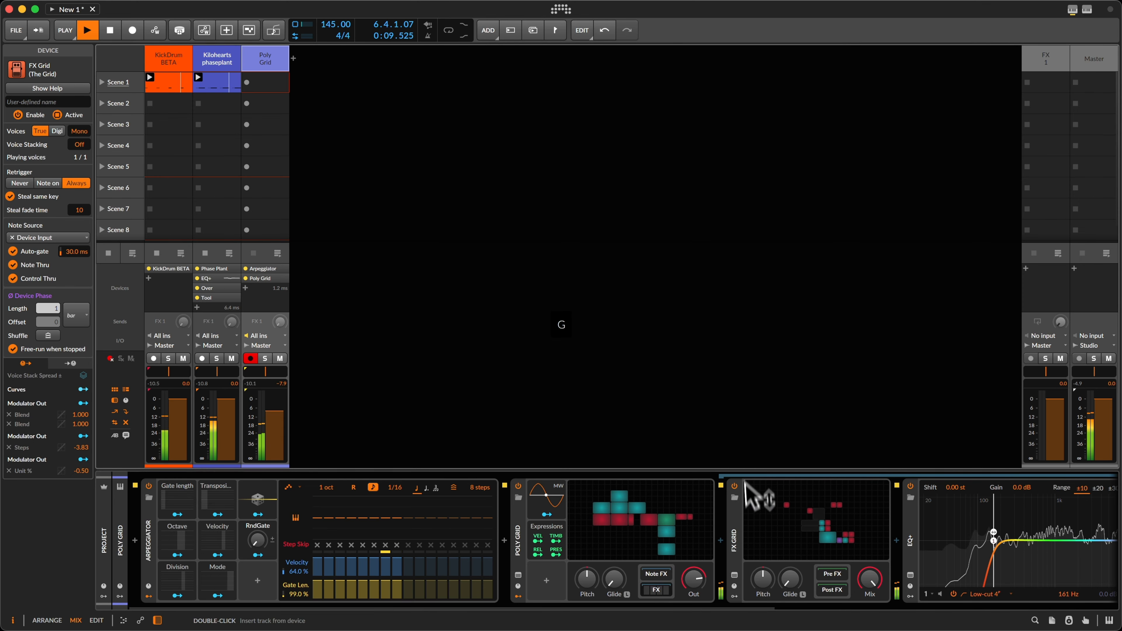
Reopen the FX Grid during playback, set the first Chance to 25.1 % and the second to 30.9 %, and close the editor and stop playback
{"action": "left_click", "coordinate": [807, 503]}
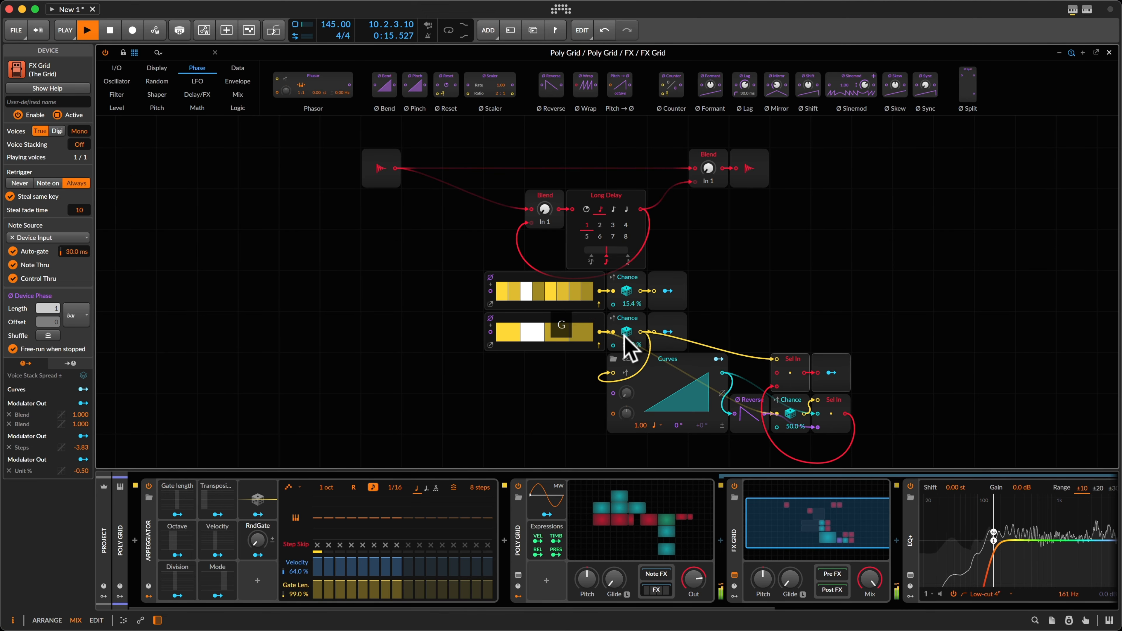
{"action": "left_click_drag", "start_coordinate": [628, 342], "coordinate": [629, 332]}
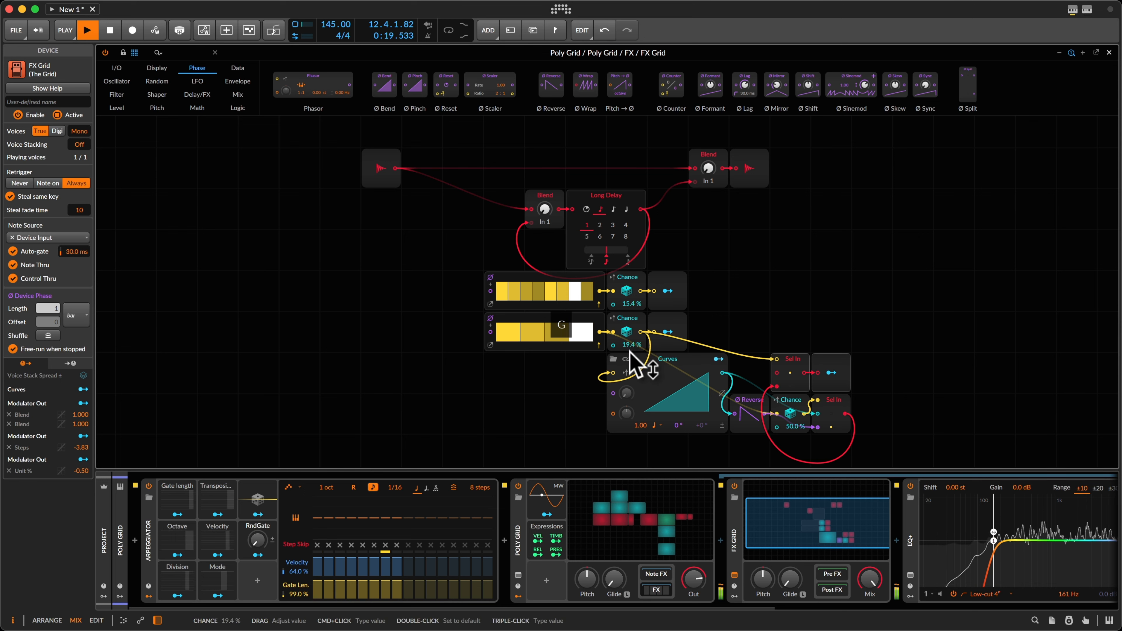
{"action": "mouse_move", "coordinate": [629, 349]}
{"action": "left_mouse_down"}
{"action": "mouse_move", "coordinate": [629, 334]}
{"action": "mouse_move", "coordinate": [630, 349]}
{"action": "left_mouse_up"}
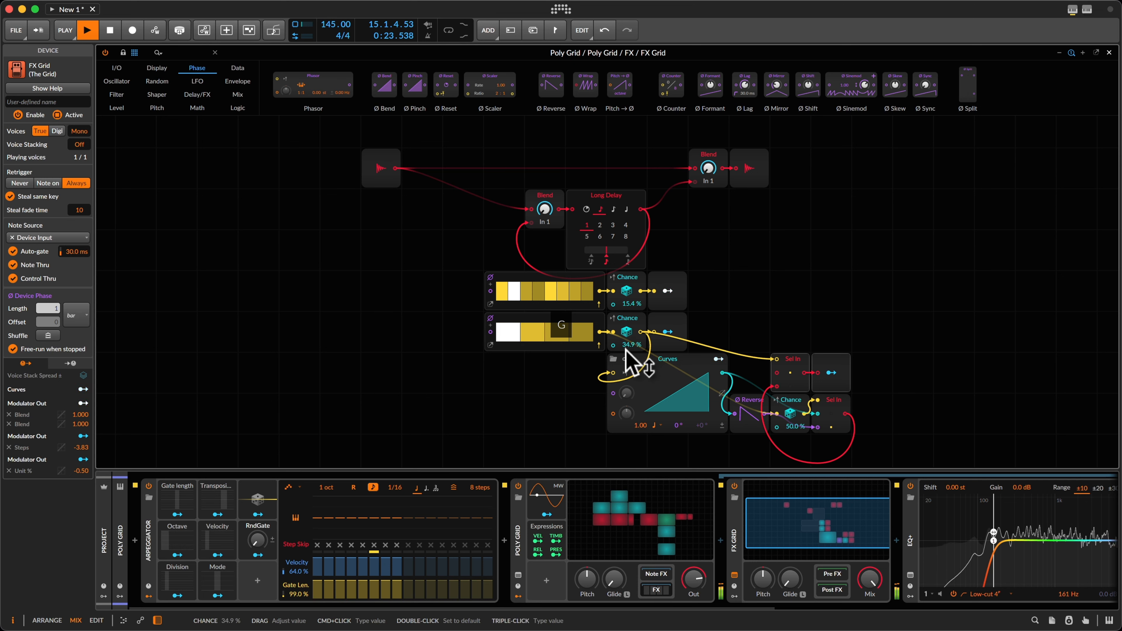
{"action": "mouse_move", "coordinate": [625, 349]}
{"action": "left_mouse_down"}
{"action": "mouse_move", "coordinate": [625, 331]}
{"action": "mouse_move", "coordinate": [626, 346]}
{"action": "left_mouse_up"}
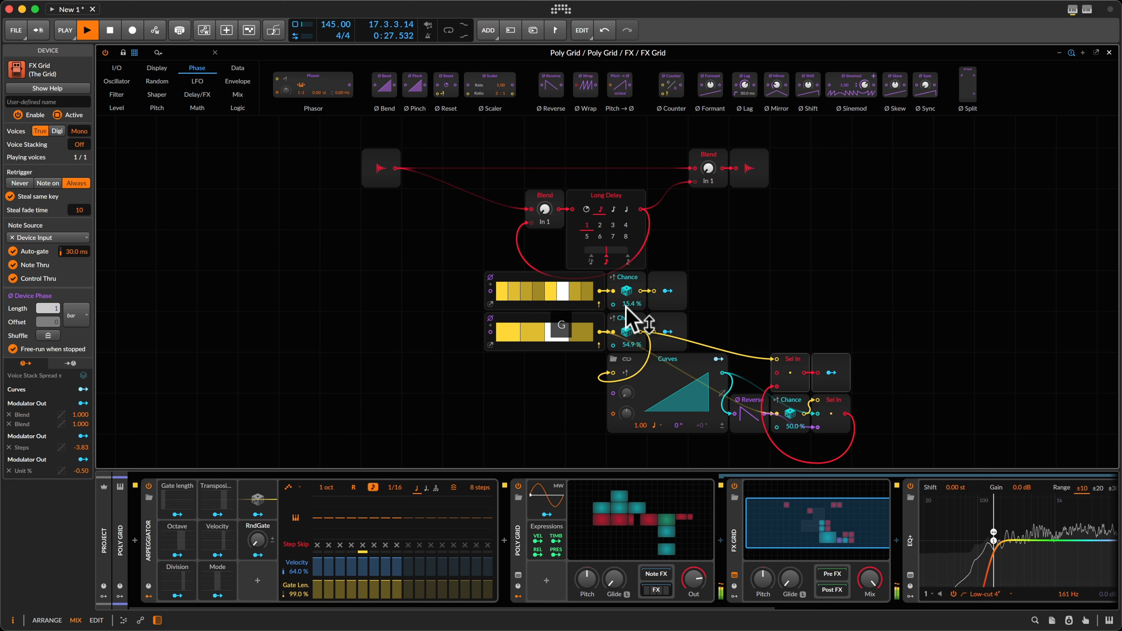
{"action": "left_click_drag", "start_coordinate": [631, 304], "coordinate": [633, 350]}
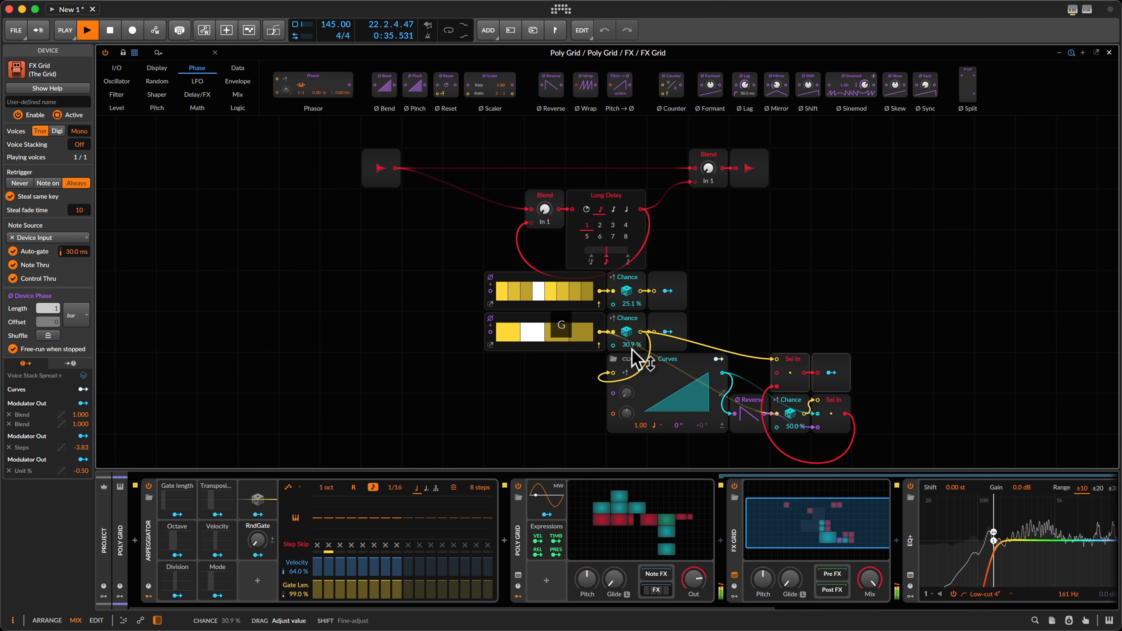
{"action": "key", "text": "Escape"}
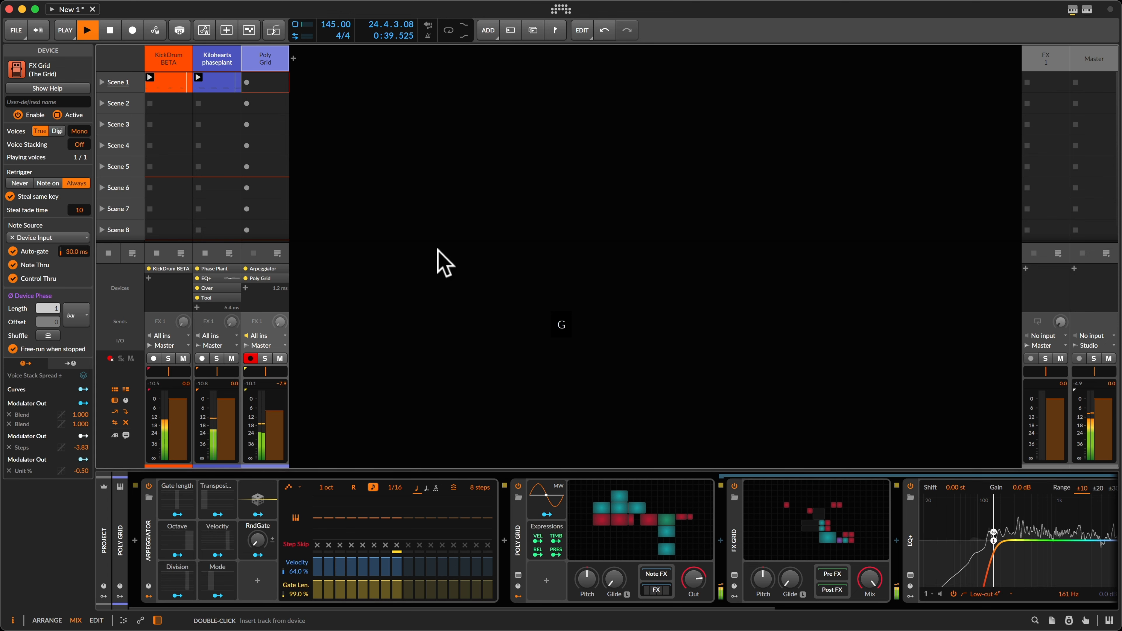
{"action": "key", "text": "space"}
Play the scene with a held G note, audition Chorus+ by switching it on and off, and stop playback
{"action": "scroll", "coordinate": [653, 539], "scroll_direction": "right", "scroll_amount": 10}
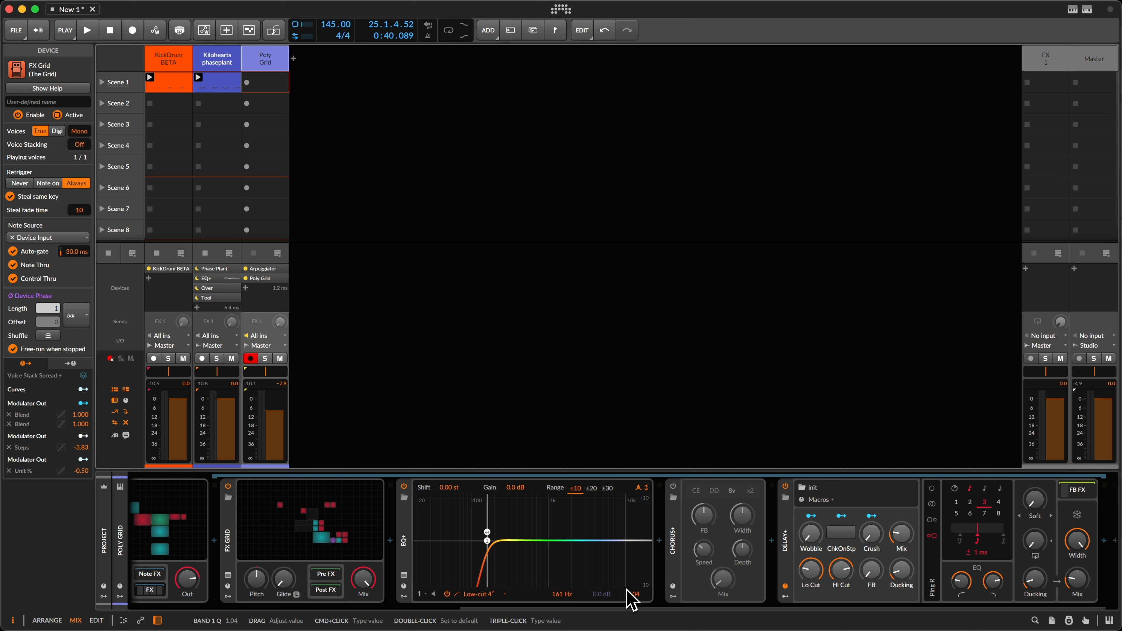
{"action": "key", "text": "g"}
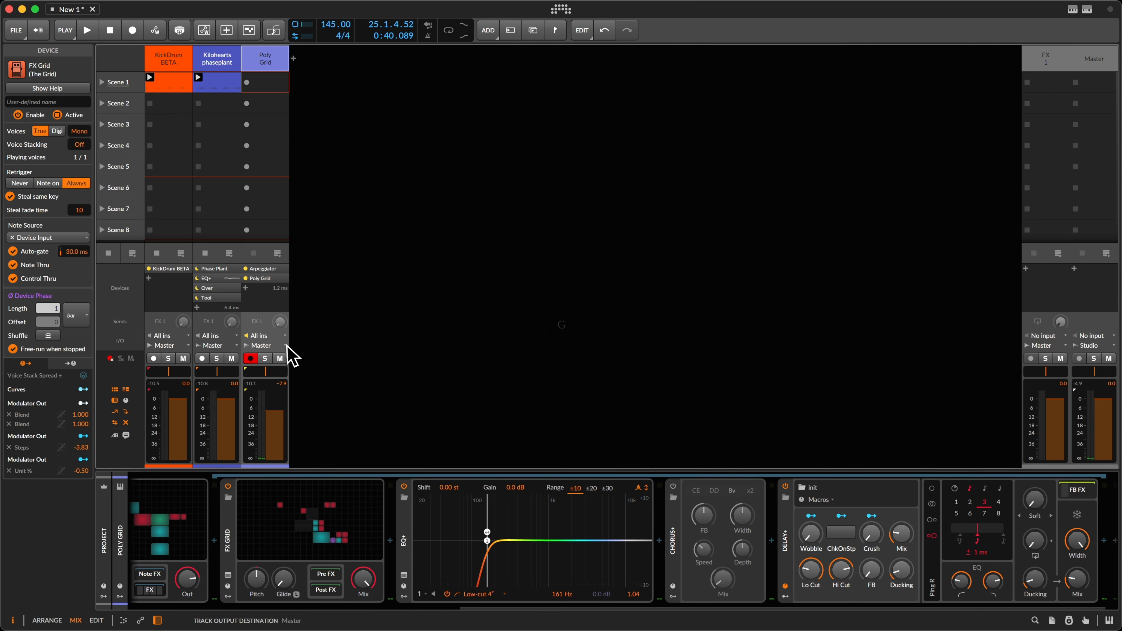
{"action": "key", "text": "space"}
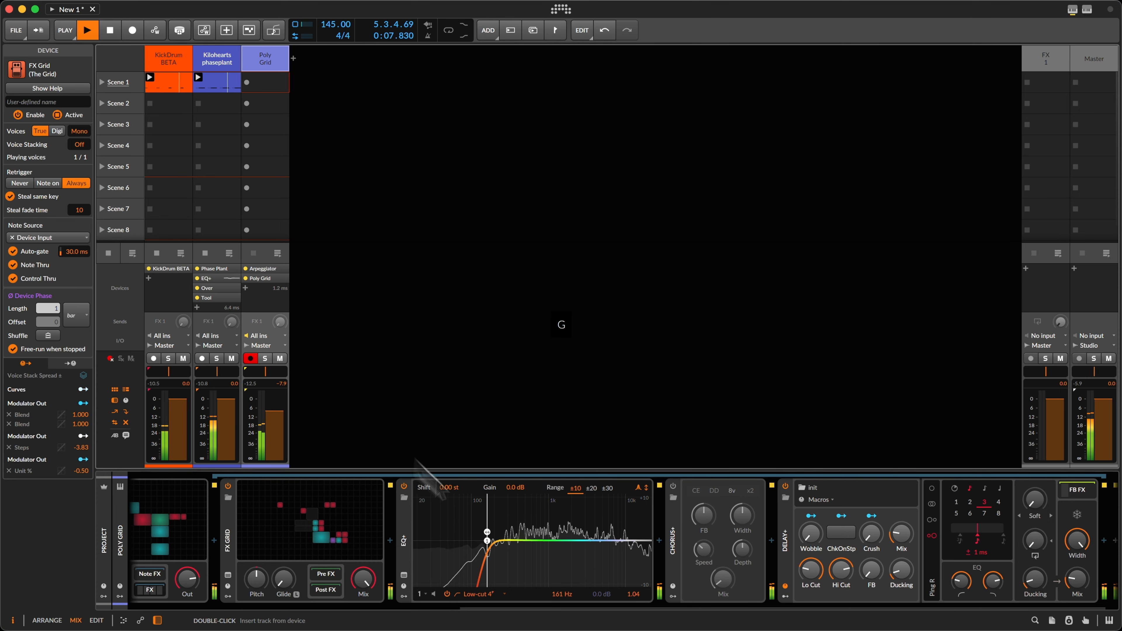
{"action": "left_click", "coordinate": [674, 485]}
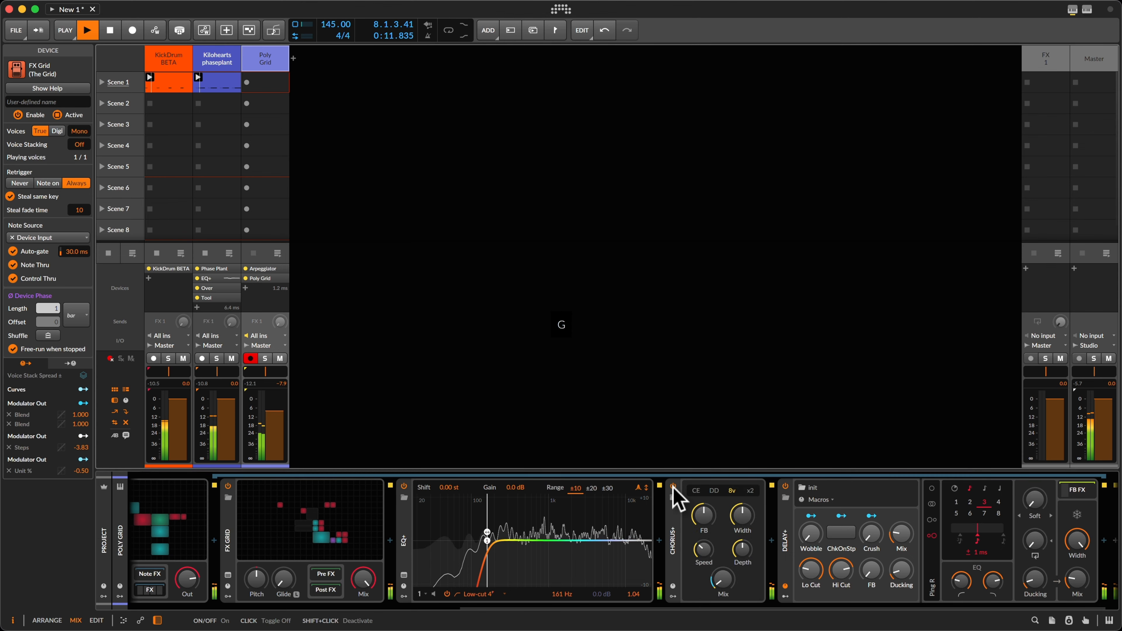
{"action": "left_click", "coordinate": [673, 485]}
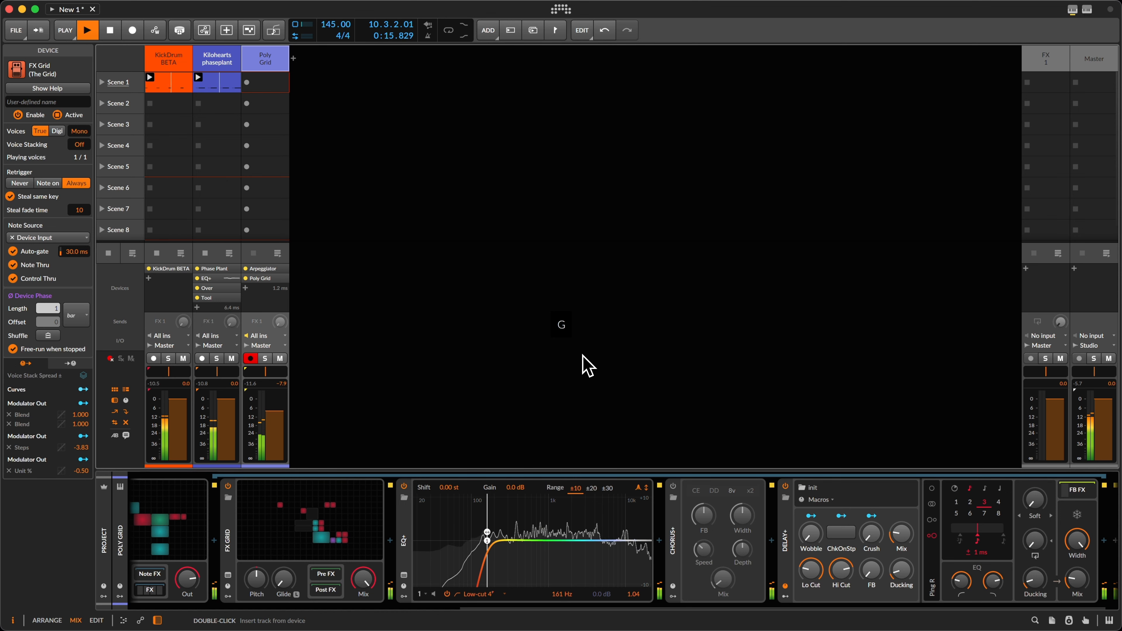
{"action": "key", "text": "space"}
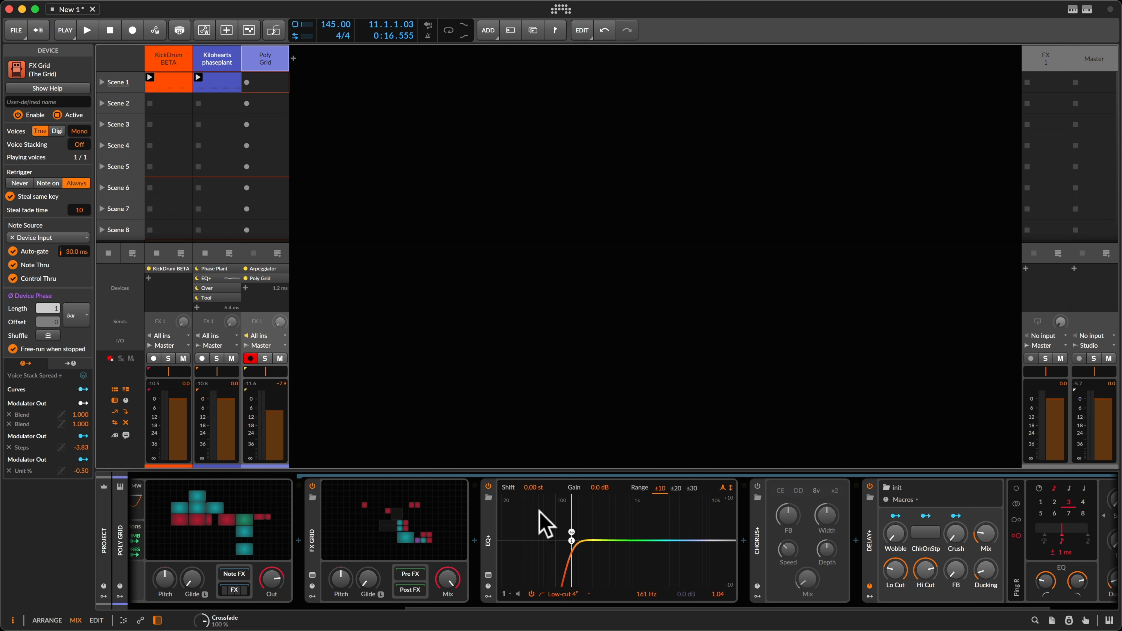
{"action": "scroll", "coordinate": [539, 511], "scroll_direction": "left", "scroll_amount": 5}
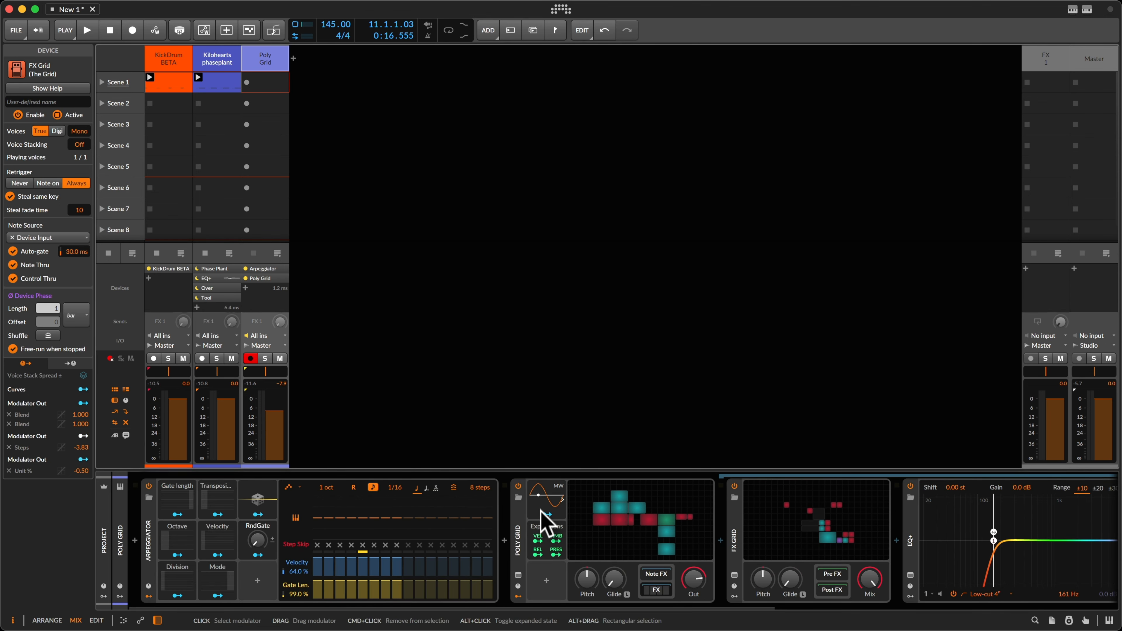